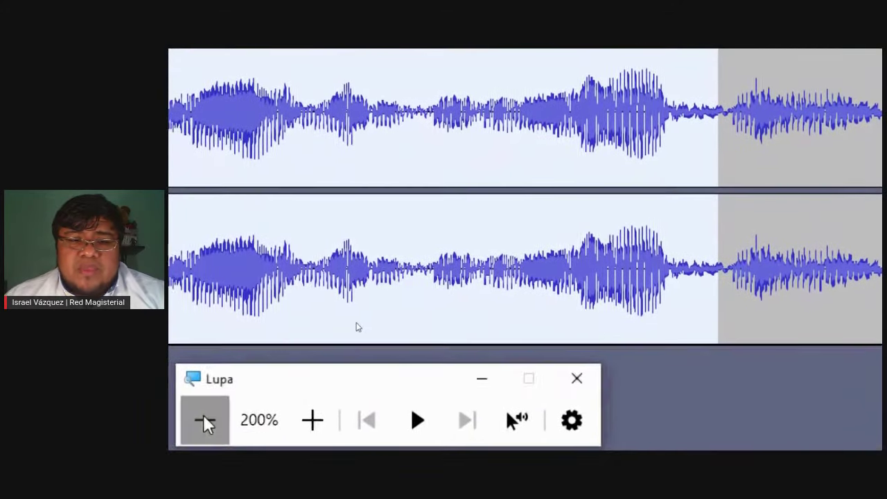
# Paste the copied audio fragment into the track at about 2.86 s, with the screen magnification reduced to 100%
pyautogui.click(205, 420)
pyautogui.moveTo(416, 383); pyautogui.dragTo(625, 375)
pyautogui.click(535, 137)
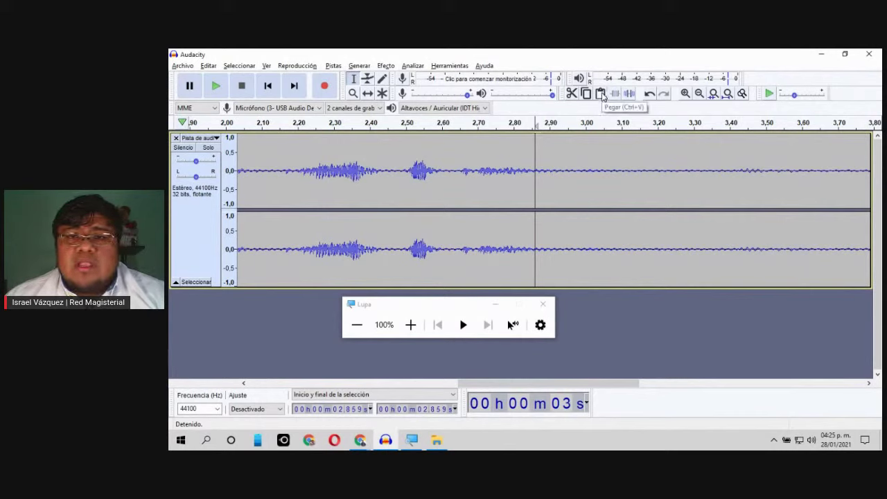
pyautogui.click(601, 95)
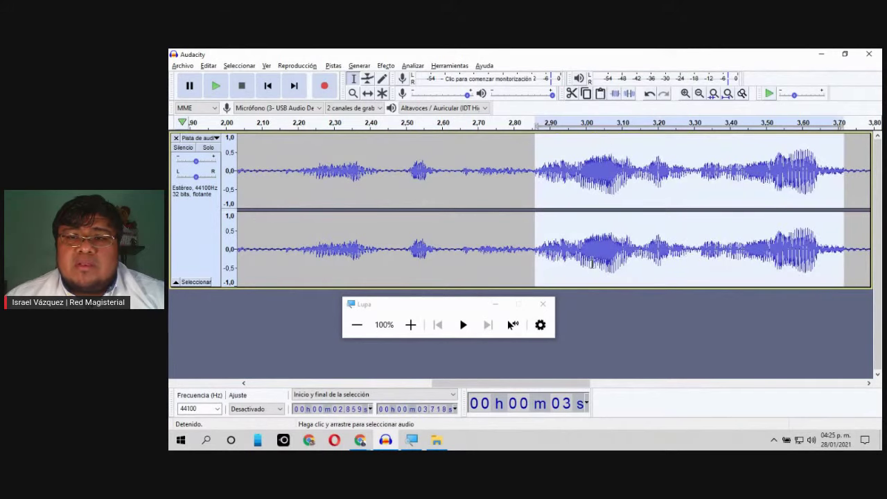
# Cut the quiet audio fragment between about 2.13 s and 2.66 s out of the track
pyautogui.moveTo(472, 305); pyautogui.dragTo(406, 305)
pyautogui.moveTo(449, 383); pyautogui.dragTo(368, 367)
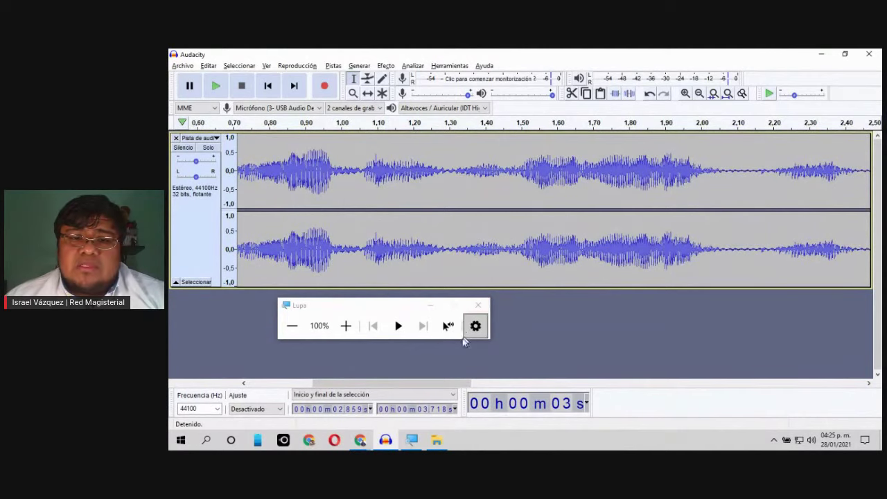
pyautogui.moveTo(462, 382); pyautogui.dragTo(533, 387)
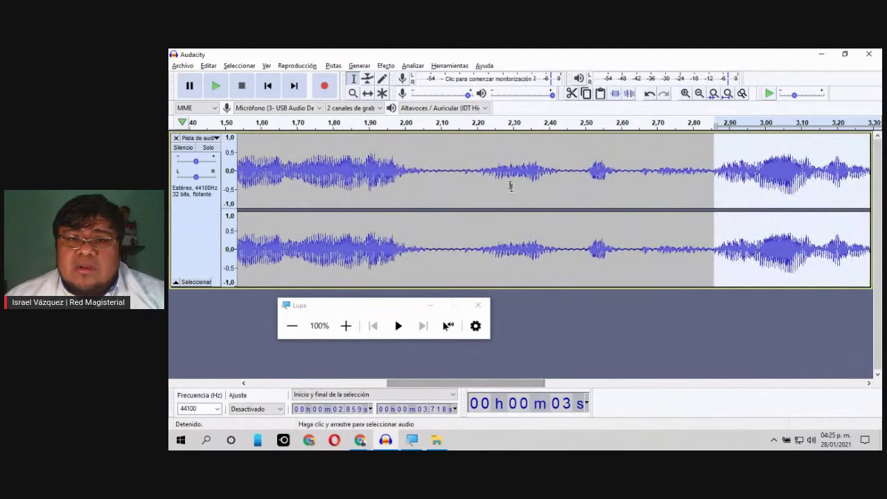
pyautogui.moveTo(452, 138); pyautogui.dragTo(642, 149)
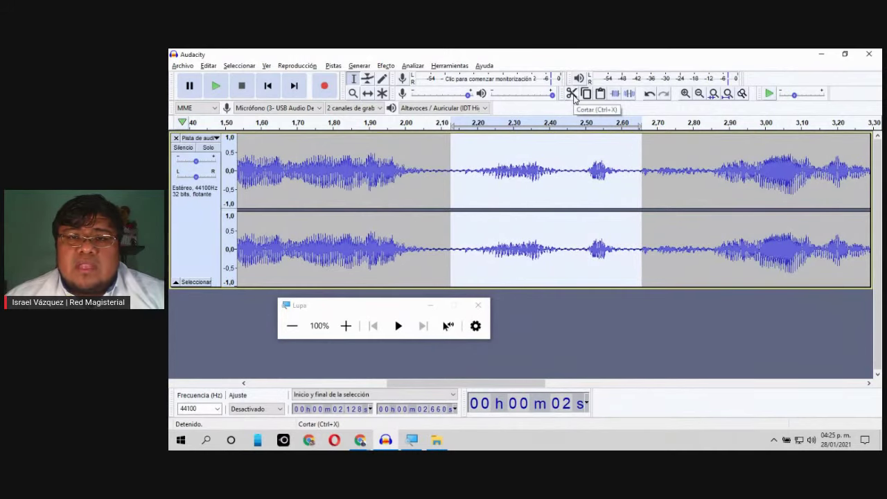
pyautogui.click(572, 94)
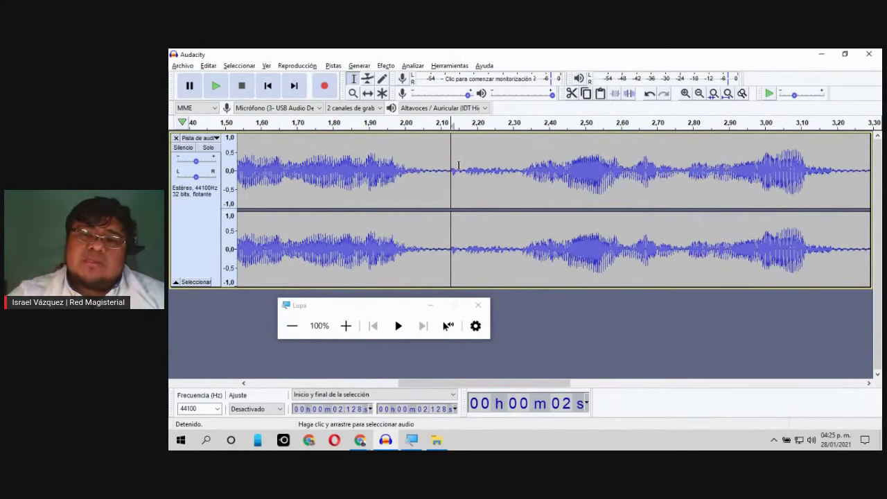
# Paste the cut fragment into the silent stretch of the track at about 3.43 s
pyautogui.moveTo(452, 385); pyautogui.dragTo(605, 387)
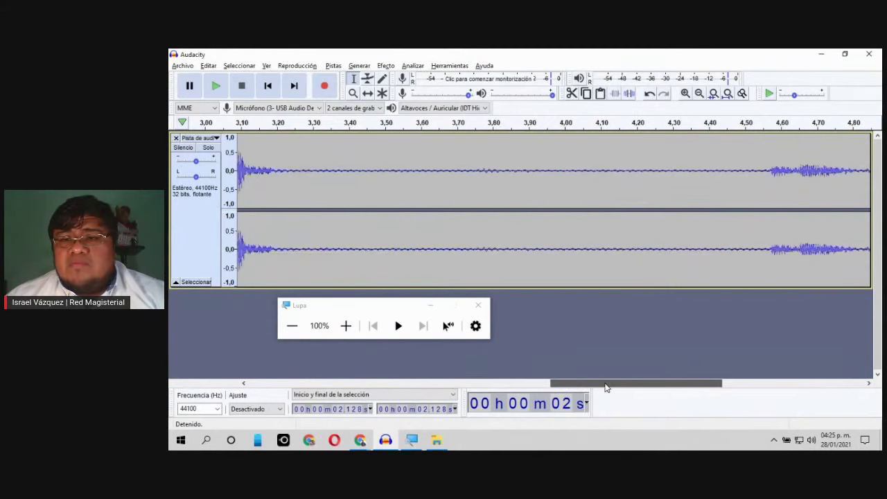
pyautogui.click(358, 144)
pyautogui.click(586, 94)
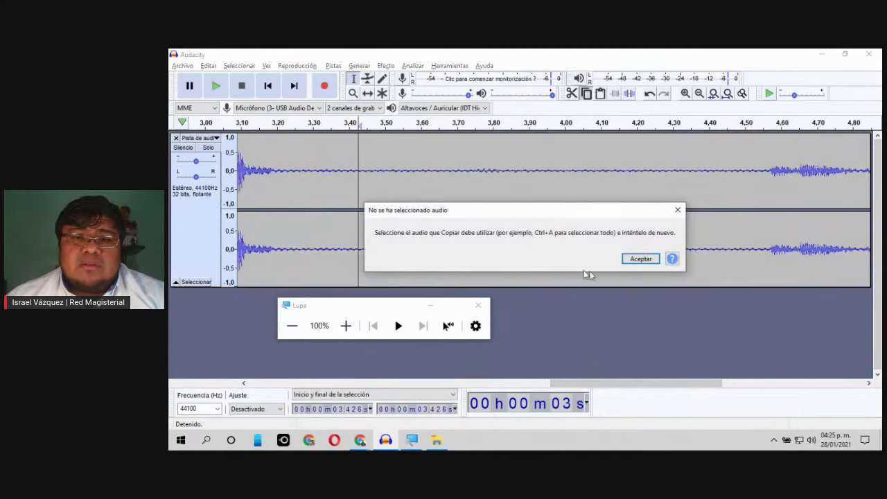
pyautogui.click(641, 260)
pyautogui.keyDown('shift'); pyautogui.click(549, 221); pyautogui.keyUp('shift')
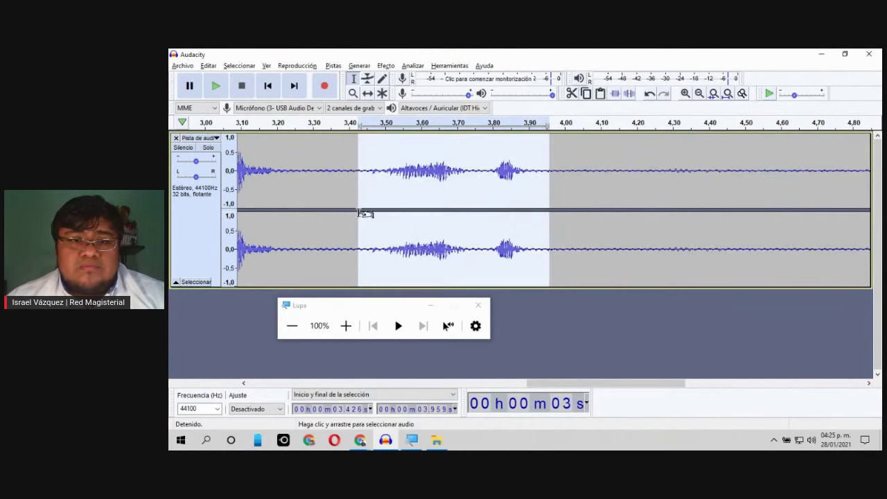
pyautogui.moveTo(564, 392); pyautogui.dragTo(269, 381)
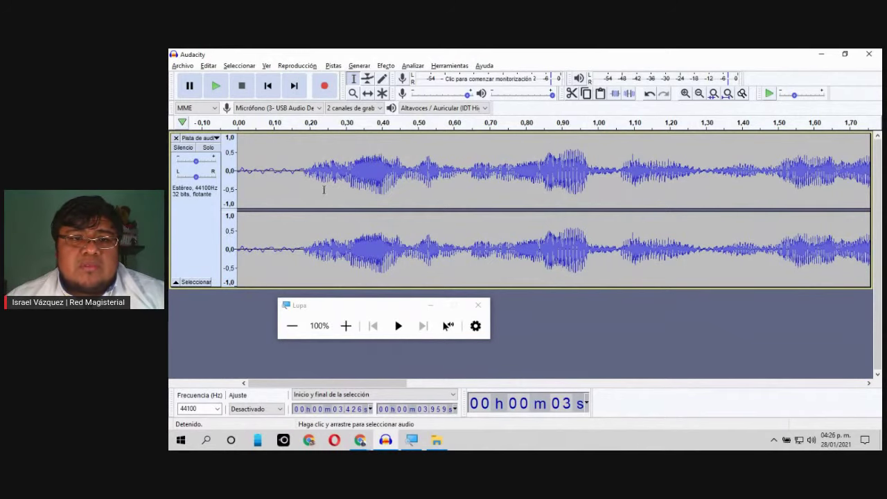
pyautogui.click(346, 326)
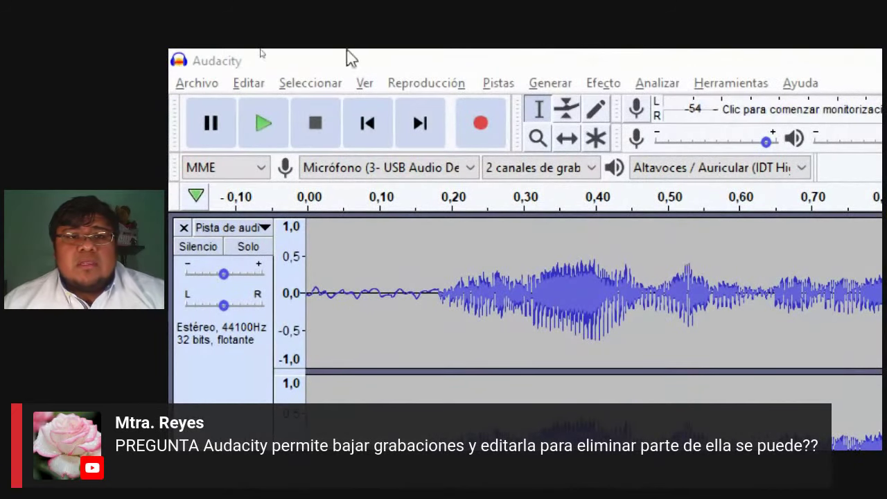
pyautogui.click(199, 86)
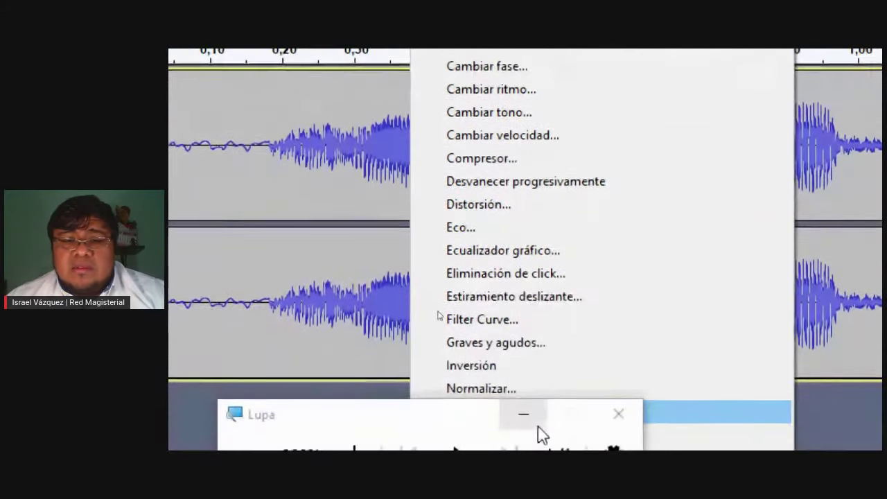
pyautogui.click(457, 388)
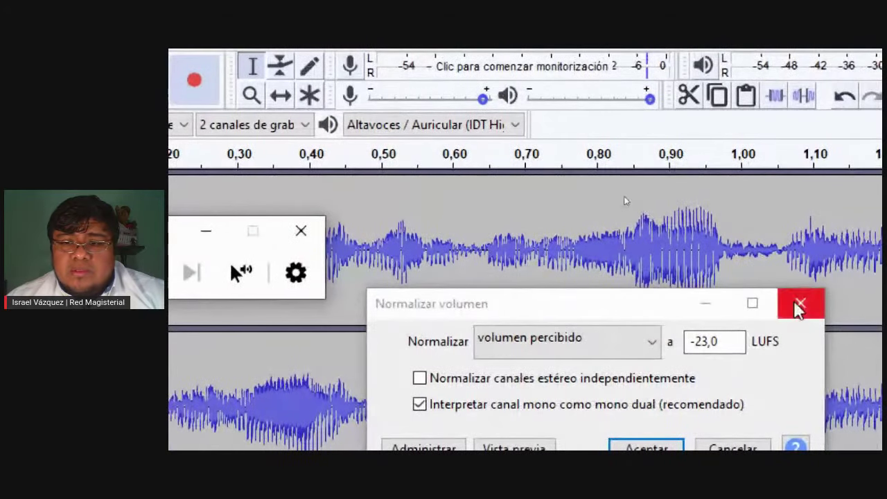
pyautogui.click(798, 307)
pyautogui.click(362, 52)
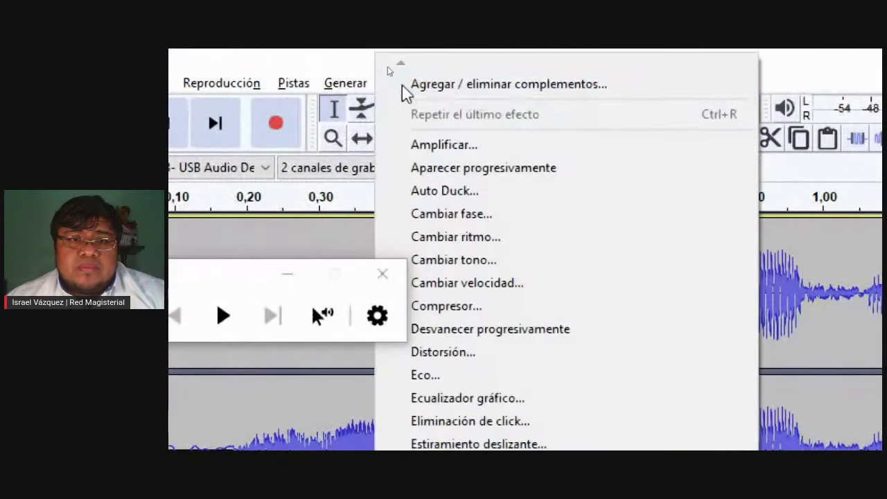
pyautogui.click(364, 53)
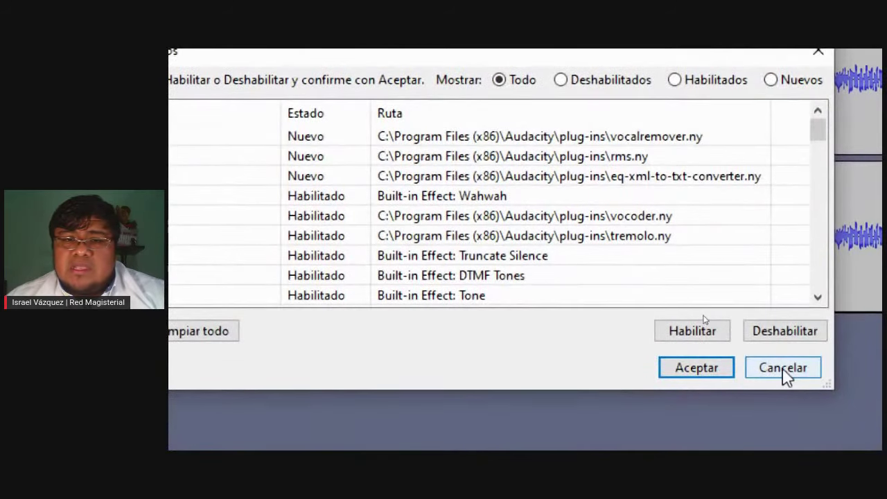
pyautogui.click(786, 373)
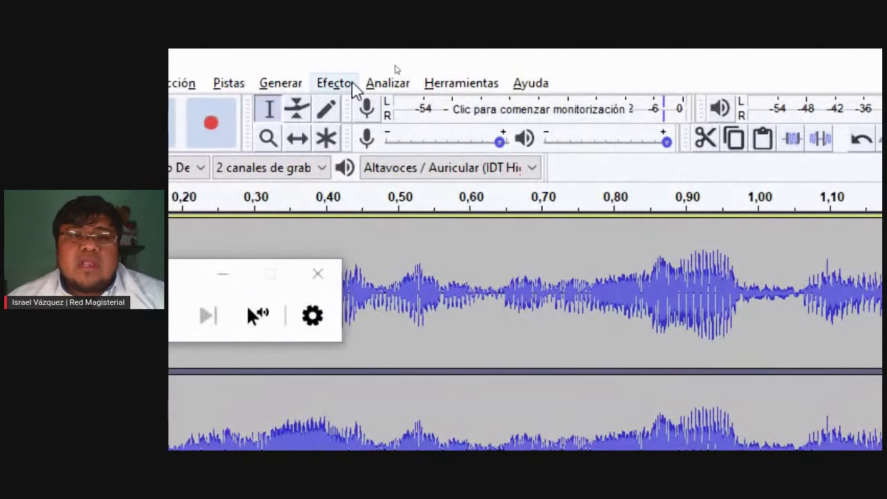
pyautogui.click(352, 84)
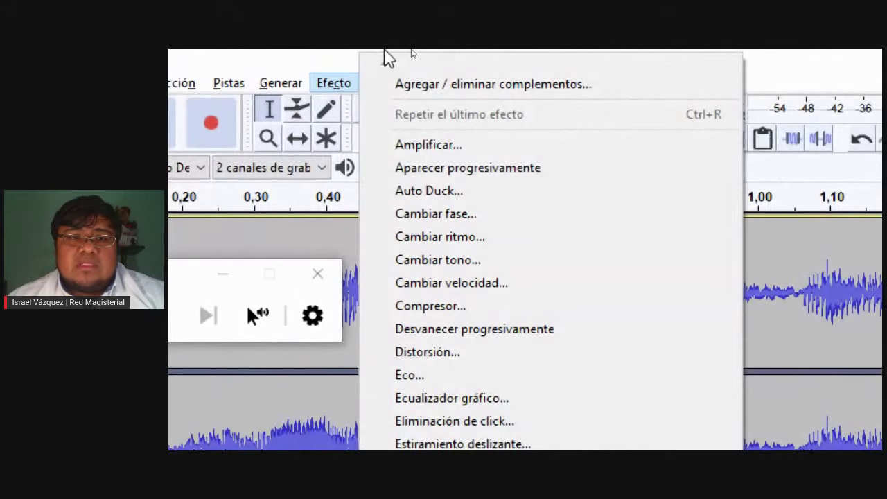
pyautogui.click(307, 65)
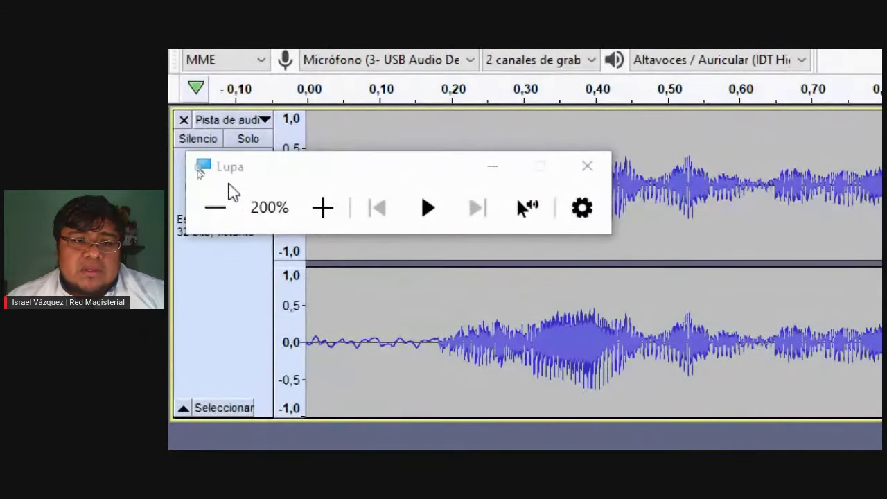
# Reduce the screen magnification to 100% and play the audio selected from about 0.19 s to 0.48 s
pyautogui.click(216, 208)
pyautogui.moveTo(283, 159); pyautogui.dragTo(355, 323)
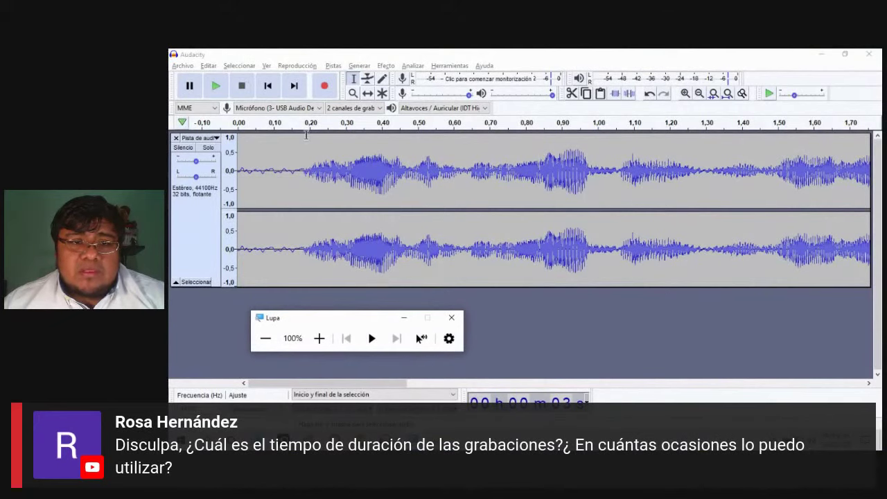
pyautogui.moveTo(306, 135); pyautogui.dragTo(410, 173)
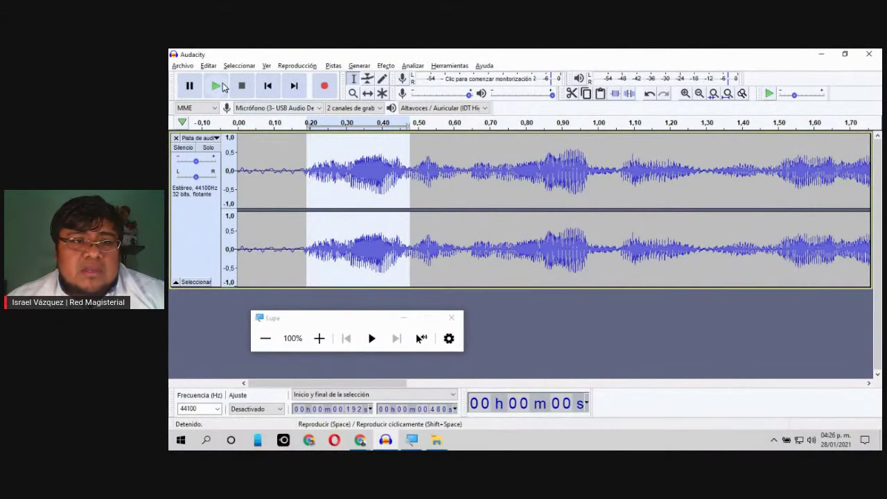
pyautogui.click(219, 85)
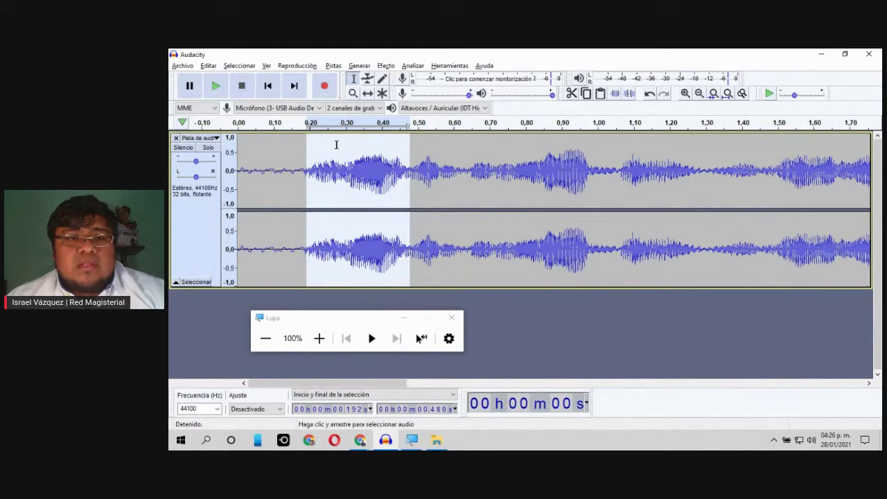
# Select the audio from about 0.18 s to 0.49 s and open the Cambiar tono effect for it at 200% magnification
pyautogui.moveTo(302, 137); pyautogui.dragTo(417, 158)
pyautogui.click(319, 338)
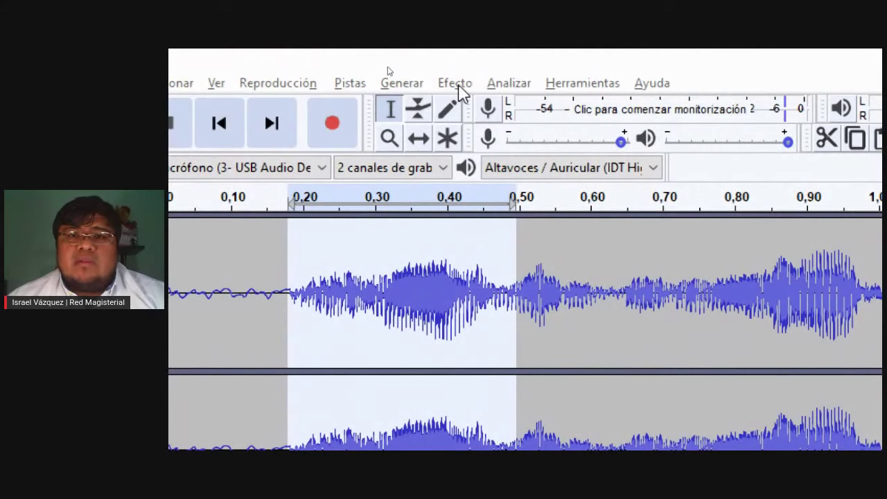
pyautogui.click(458, 83)
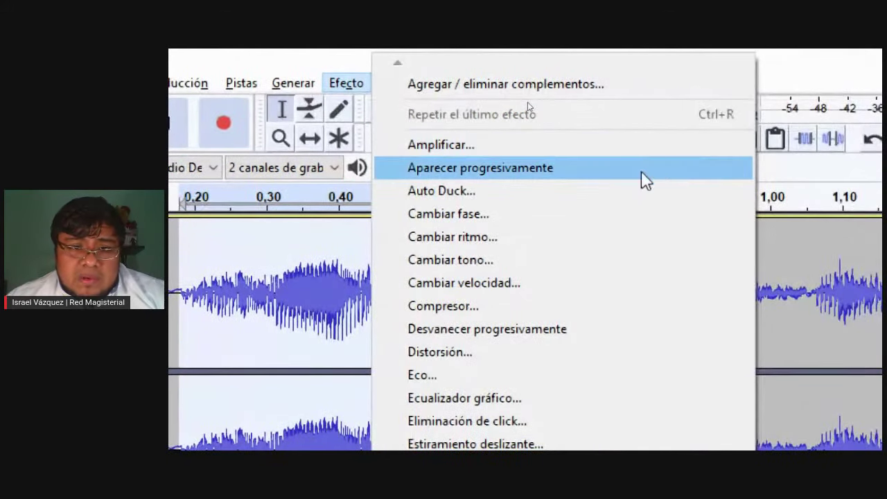
pyautogui.click(511, 262)
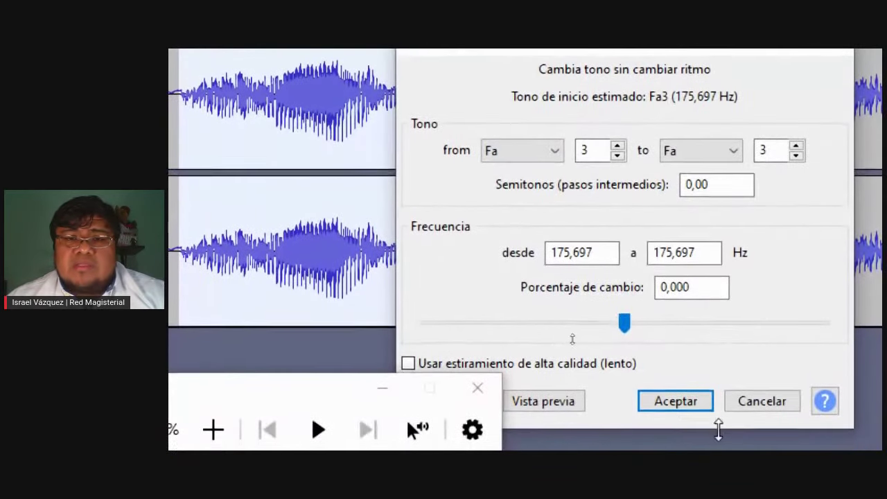
# Preview the selected audio with pitch changes of about 109.7% and about 55.8%
pyautogui.click(375, 396)
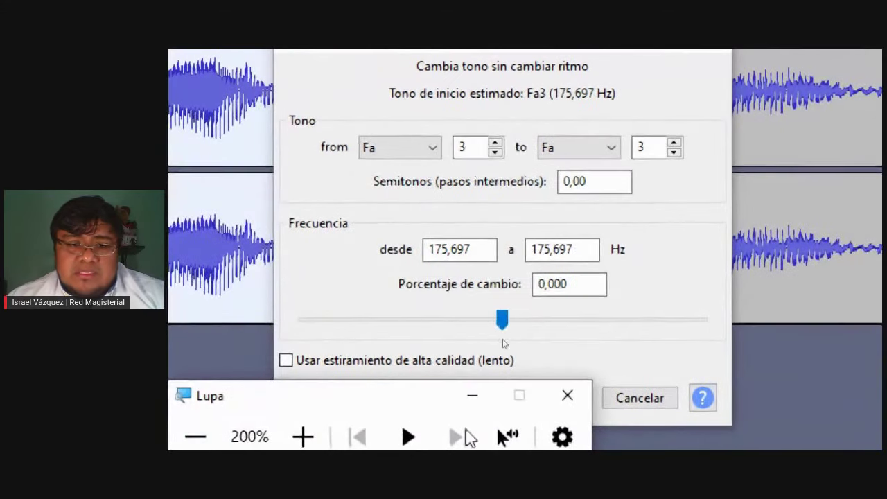
pyautogui.moveTo(332, 405); pyautogui.dragTo(440, 426)
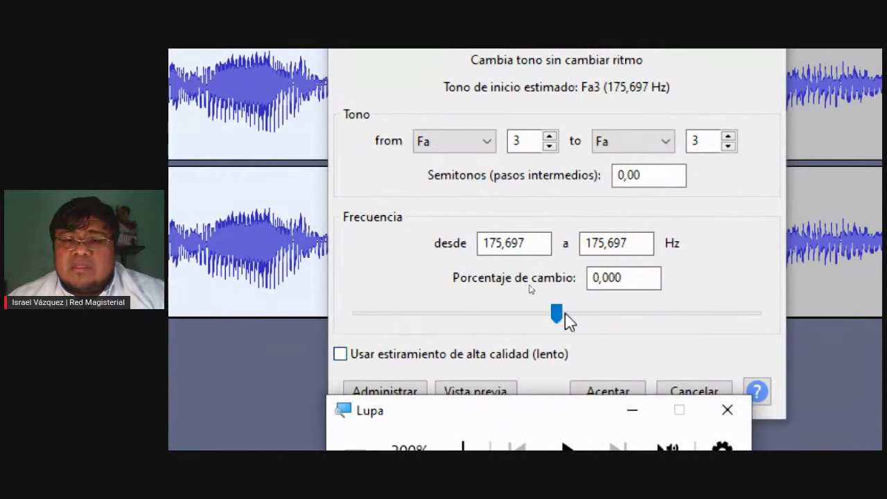
pyautogui.moveTo(555, 311); pyautogui.dragTo(631, 319)
pyautogui.moveTo(501, 400); pyautogui.dragTo(615, 149)
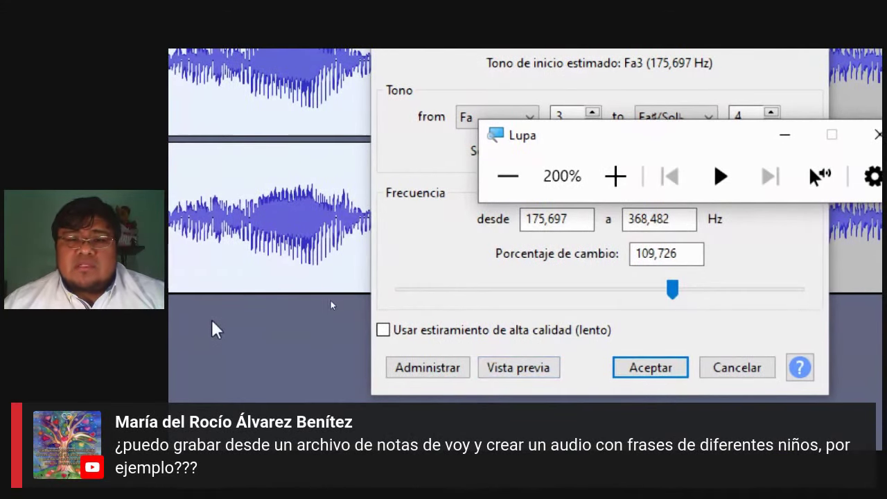
pyautogui.click(513, 369)
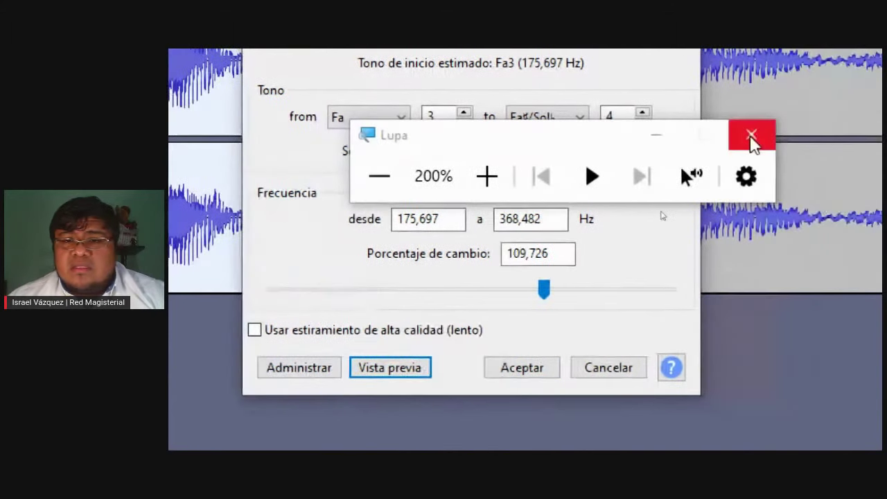
pyautogui.moveTo(544, 290); pyautogui.dragTo(514, 289)
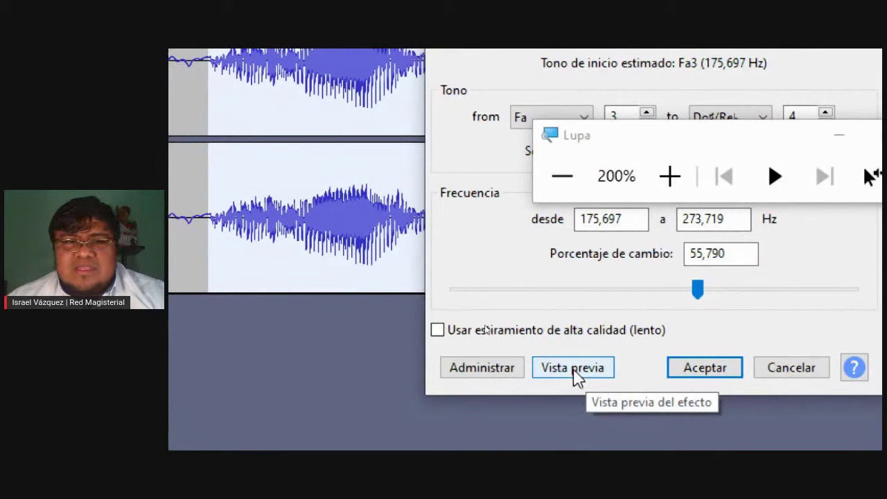
pyautogui.click(574, 371)
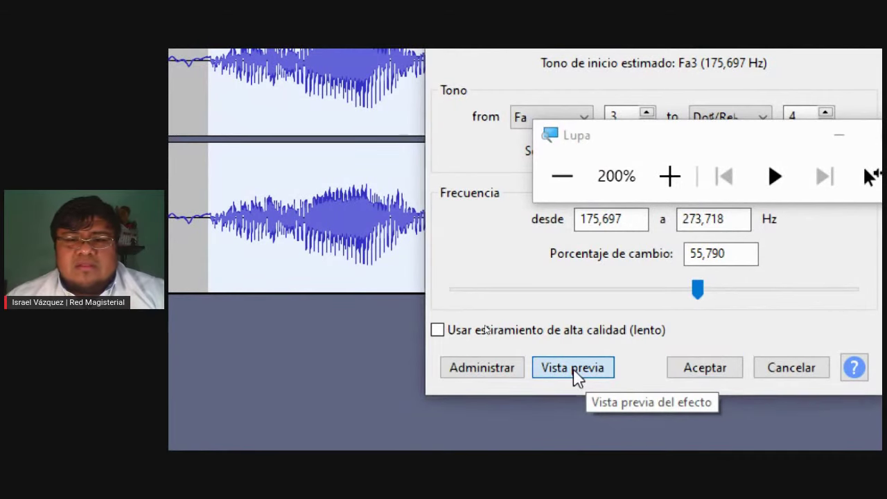
# Preview pitch changes of -30% and -26%, readjust the percentage upward and close the pitch settings
pyautogui.moveTo(686, 293); pyautogui.dragTo(597, 297)
pyautogui.click(574, 380)
pyautogui.click(589, 377)
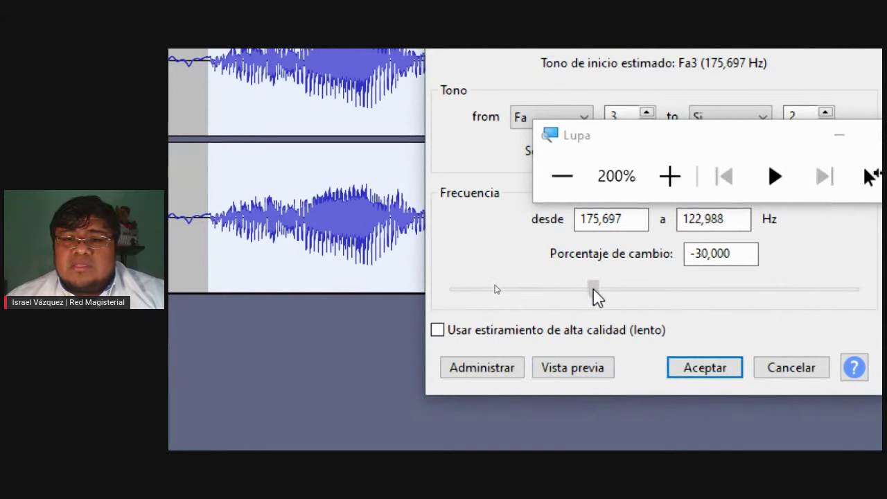
pyautogui.click(587, 378)
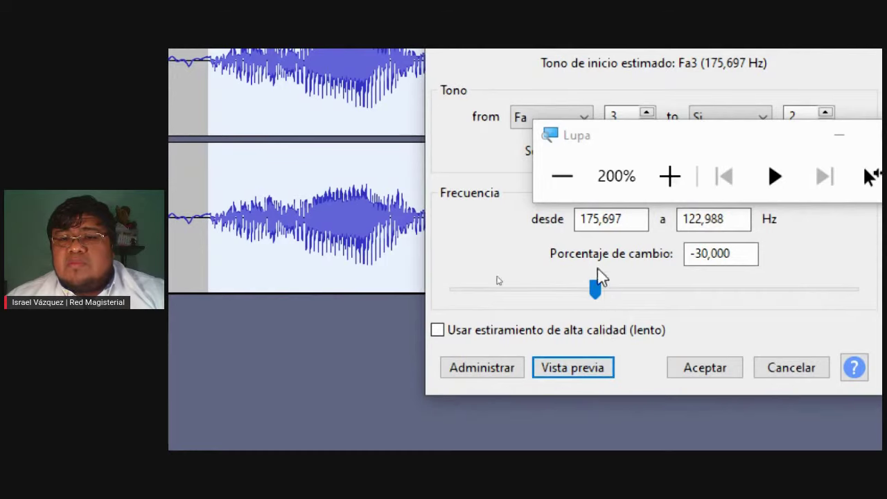
pyautogui.moveTo(596, 294); pyautogui.dragTo(603, 297)
pyautogui.click(589, 378)
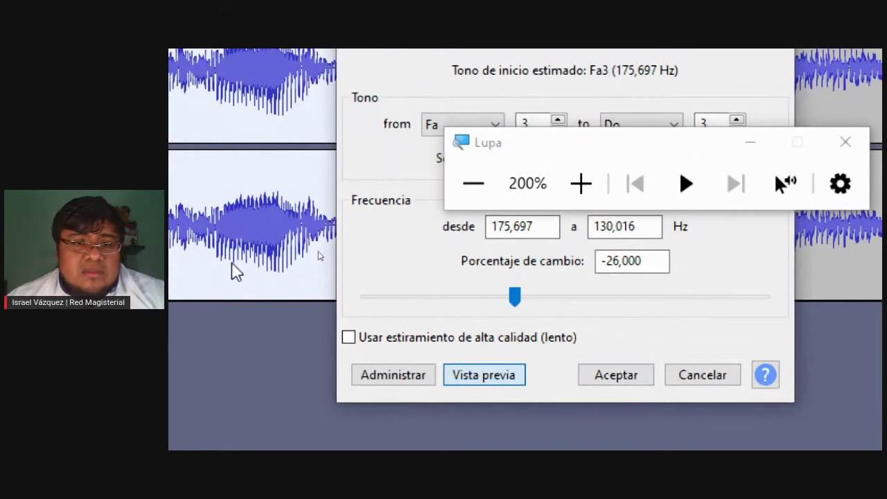
pyautogui.moveTo(559, 301); pyautogui.dragTo(608, 301)
pyautogui.click(673, 382)
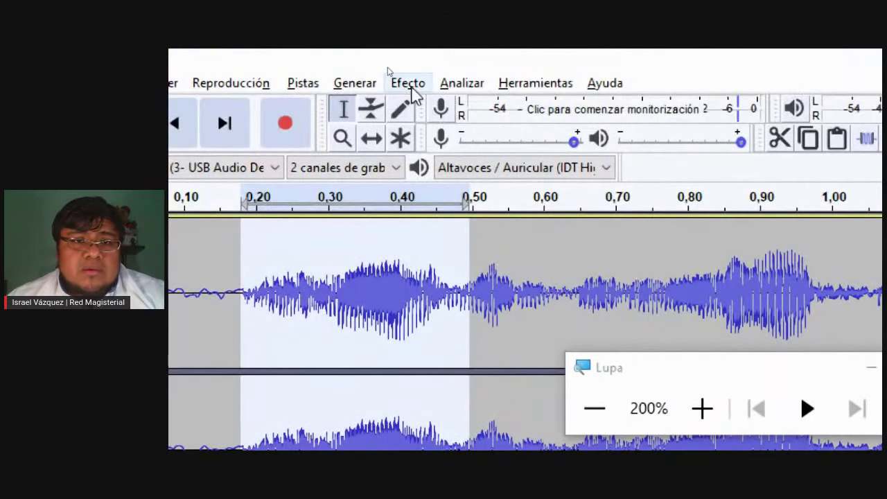
# Open the Cambiar velocidad effect for the selected audio and preview speed changes of about 20% and about 55.8%
pyautogui.click(409, 86)
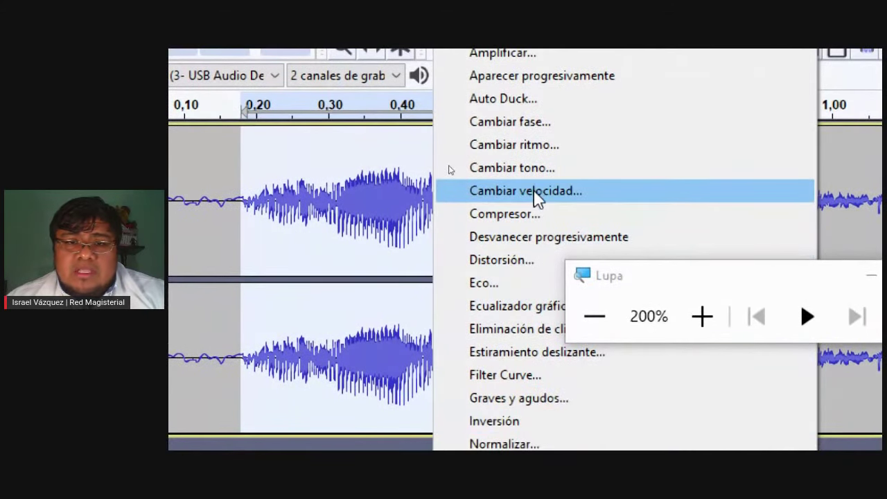
pyautogui.click(539, 194)
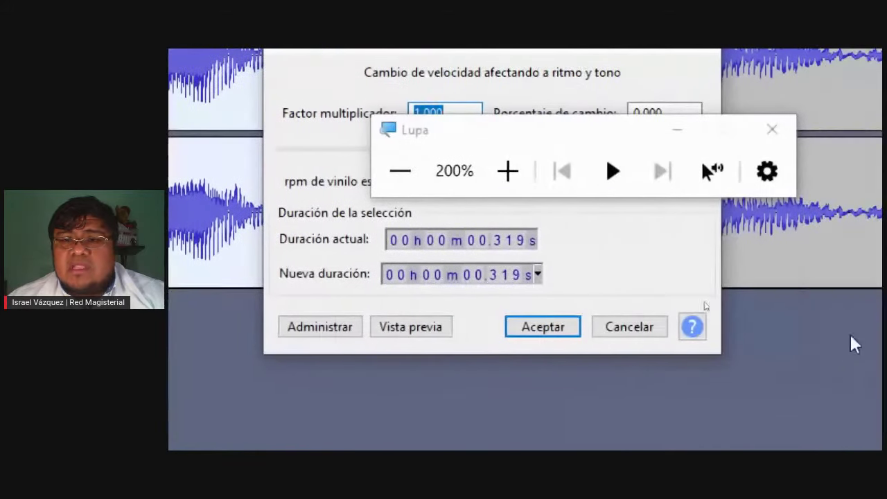
pyautogui.moveTo(489, 117); pyautogui.dragTo(439, 243)
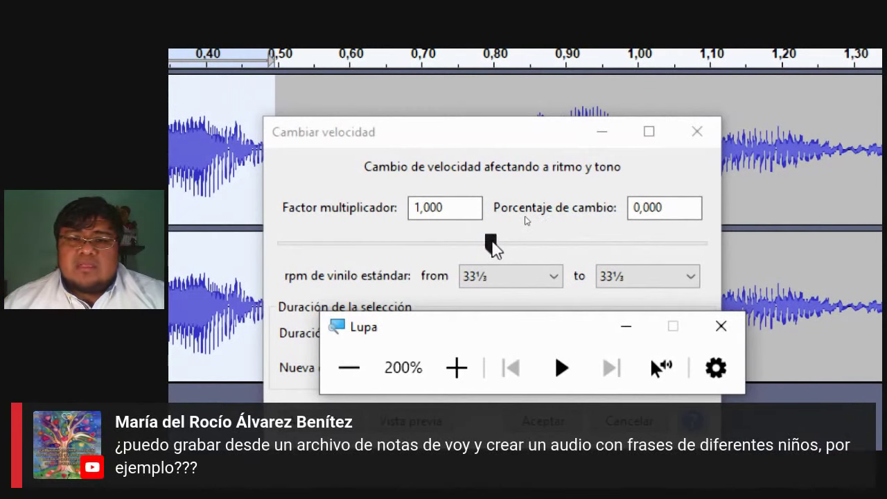
pyautogui.moveTo(491, 247); pyautogui.dragTo(511, 246)
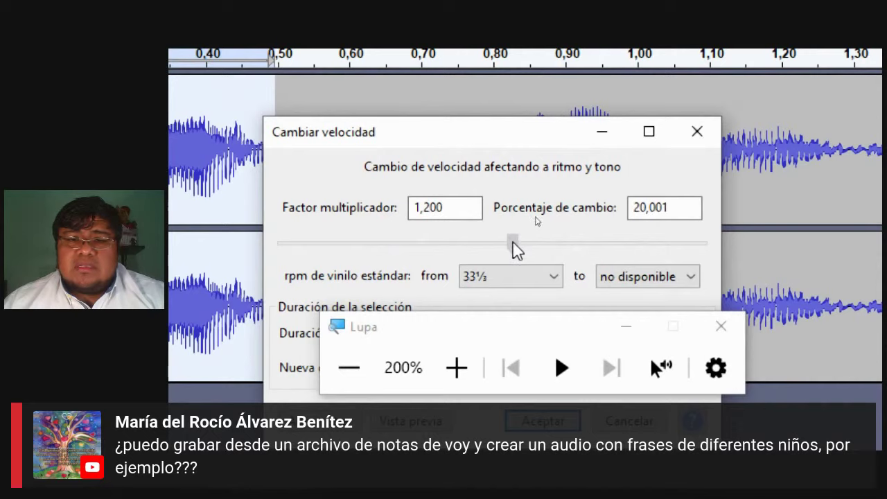
pyautogui.click(416, 317)
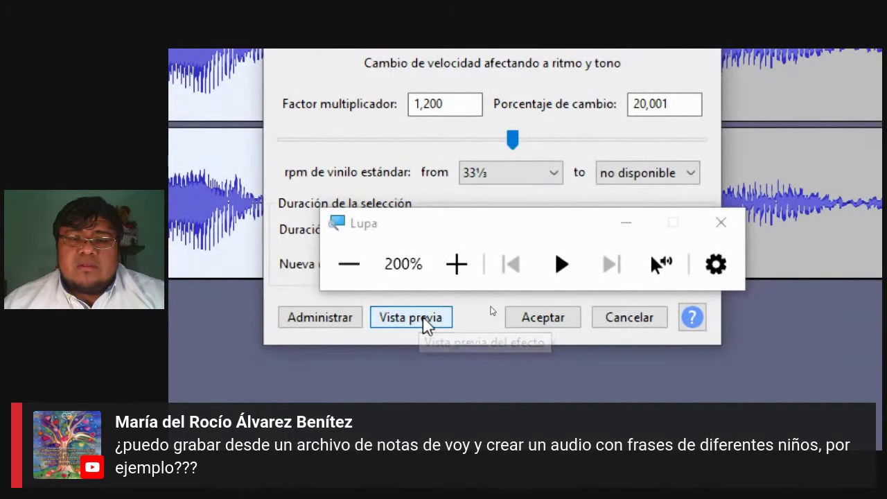
pyautogui.moveTo(513, 147); pyautogui.dragTo(537, 142)
pyautogui.click(412, 323)
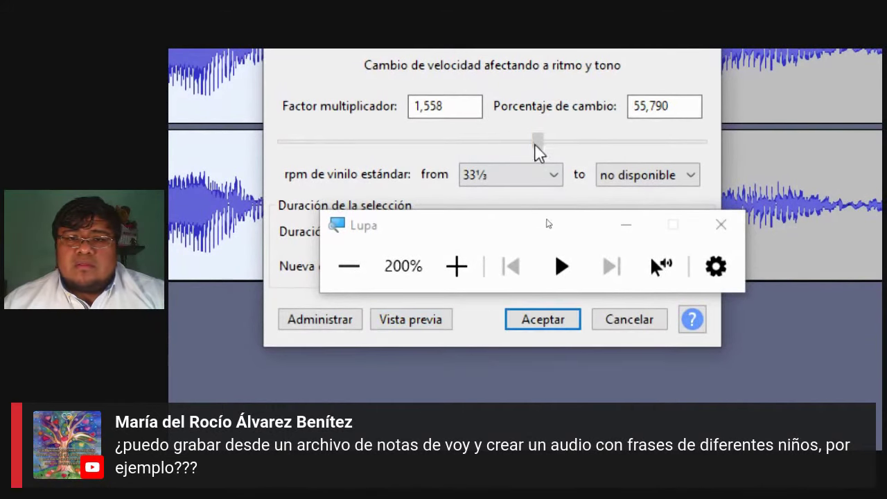
pyautogui.click(411, 323)
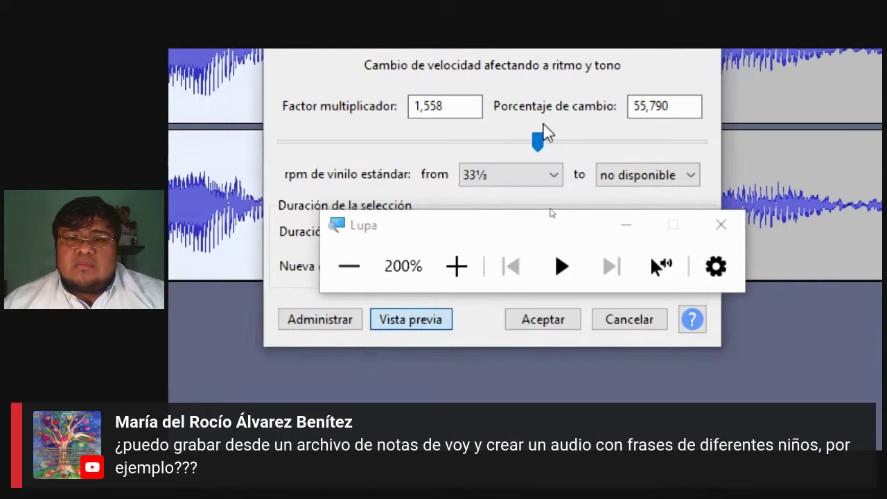
# Preview the selected audio with slower speed changes of -56%, -45% and -38%
pyautogui.moveTo(542, 142); pyautogui.dragTo(378, 148)
pyautogui.click(411, 323)
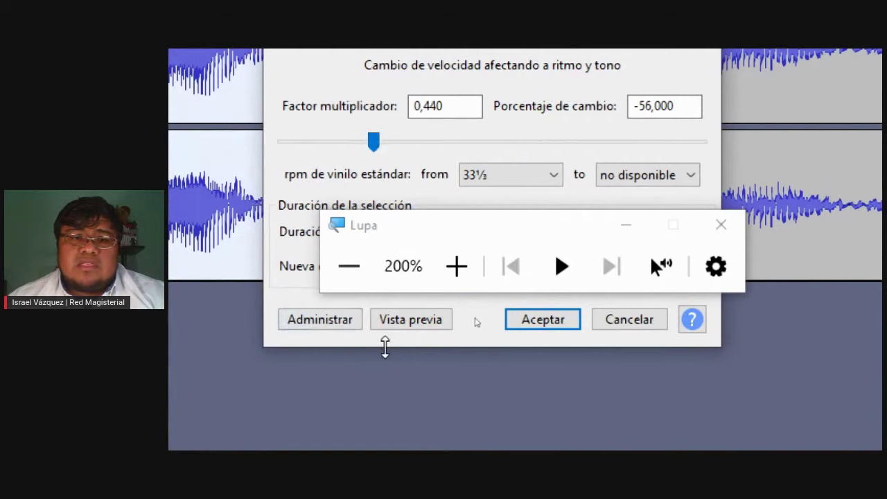
pyautogui.click(416, 323)
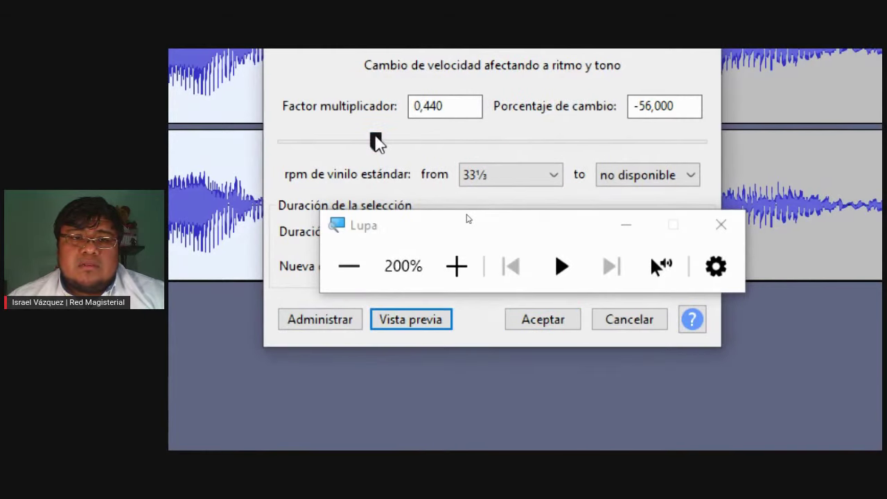
pyautogui.moveTo(376, 143); pyautogui.dragTo(397, 143)
pyautogui.click(416, 330)
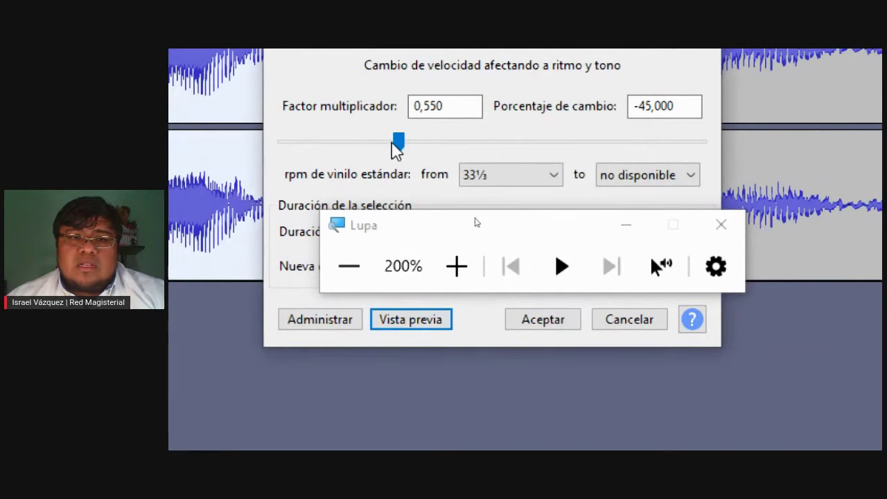
pyautogui.moveTo(393, 142); pyautogui.dragTo(409, 142)
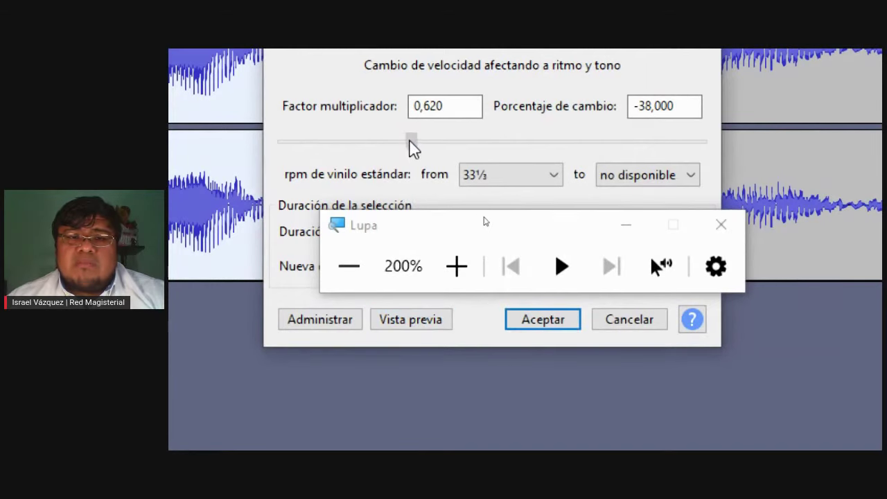
pyautogui.click(410, 324)
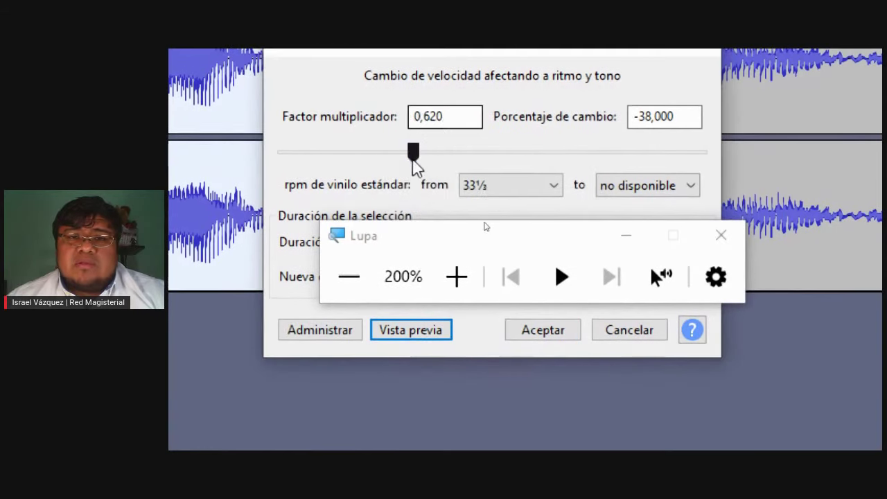
# Preview a speed change of -30%, readjust the percentage to -1% and cancel the speed effect
pyautogui.moveTo(420, 159); pyautogui.dragTo(431, 149)
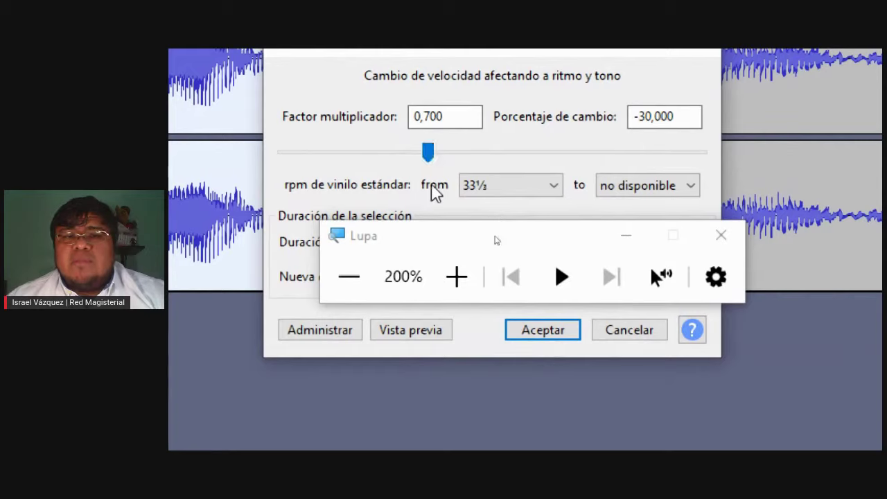
pyautogui.click(432, 336)
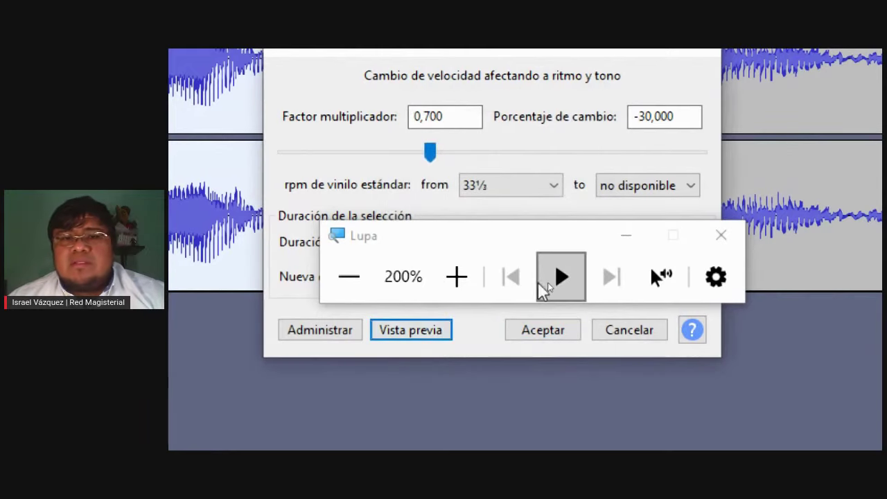
pyautogui.click(430, 153)
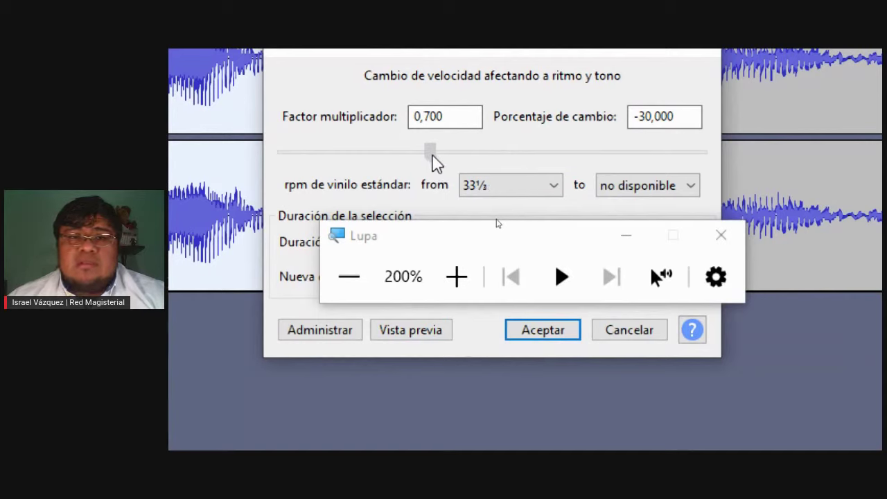
pyautogui.moveTo(435, 161); pyautogui.dragTo(489, 153)
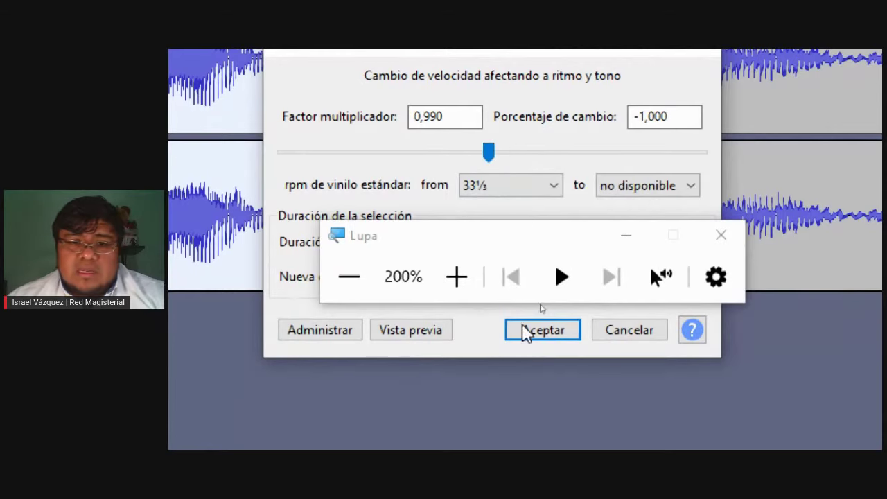
pyautogui.click(659, 331)
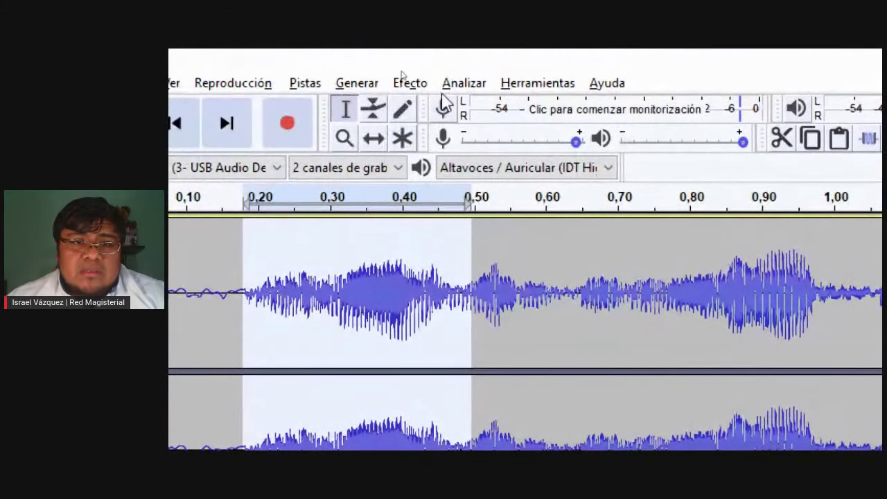
# Open the Eco effect for the selected audio and preview it with a 0.5-second delay and a decay factor of 0.5
pyautogui.click(420, 88)
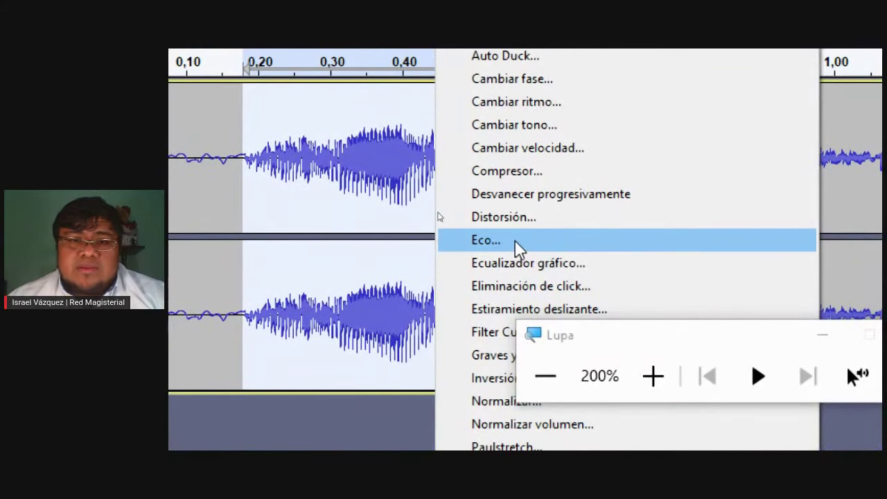
pyautogui.click(519, 246)
pyautogui.moveTo(604, 356); pyautogui.dragTo(331, 145)
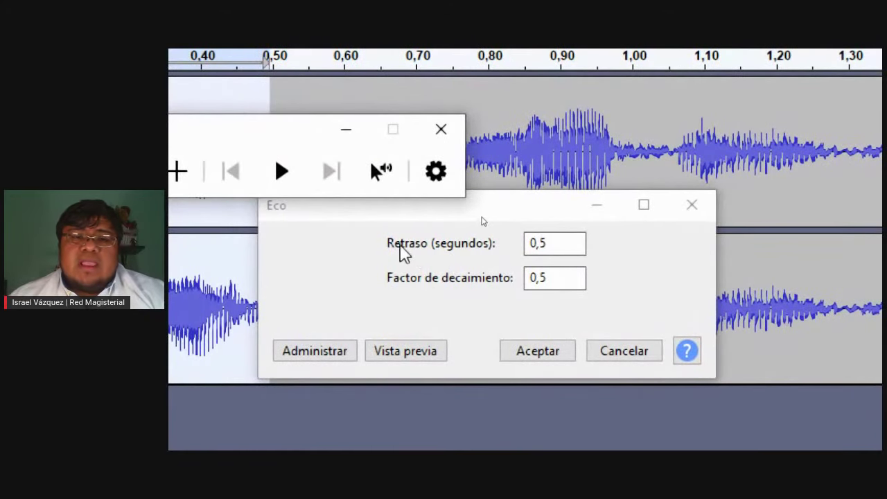
pyautogui.moveTo(280, 148); pyautogui.dragTo(506, 128)
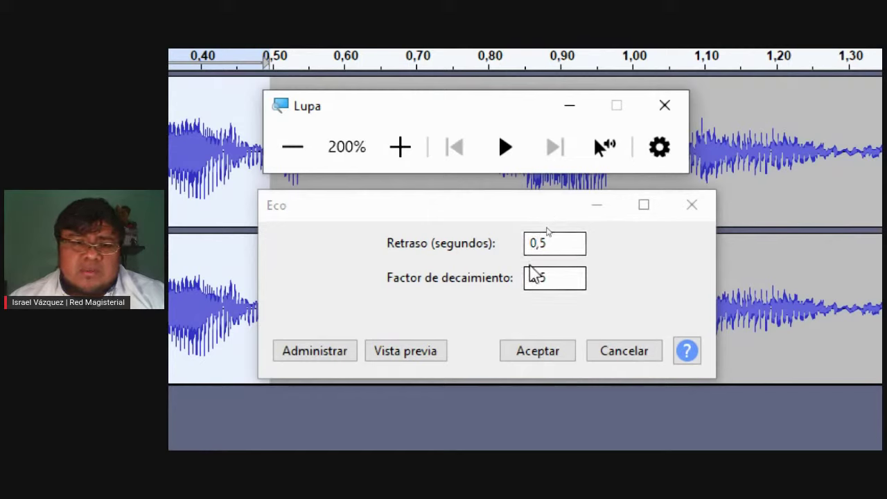
pyautogui.click(419, 357)
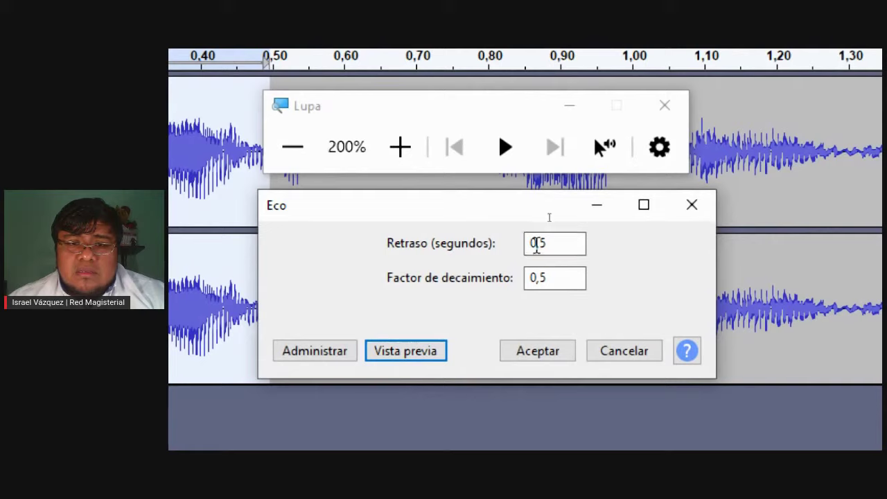
pyautogui.moveTo(541, 248); pyautogui.dragTo(517, 255)
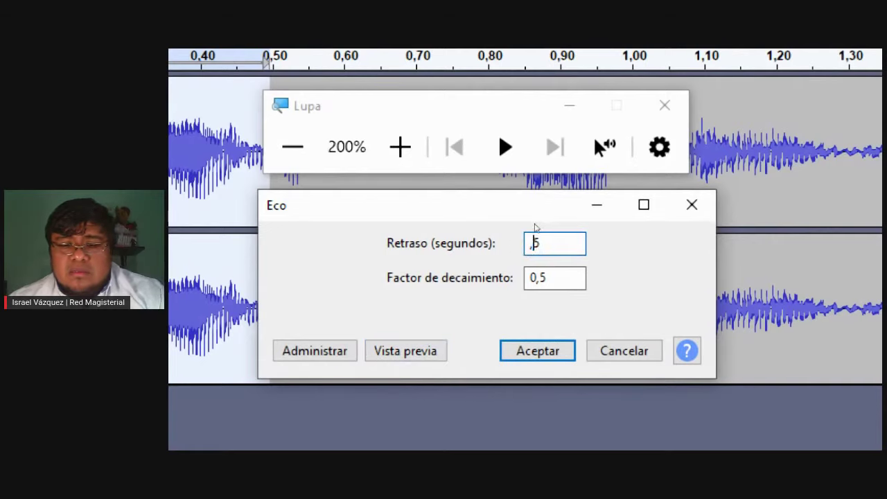
pyautogui.click(406, 355)
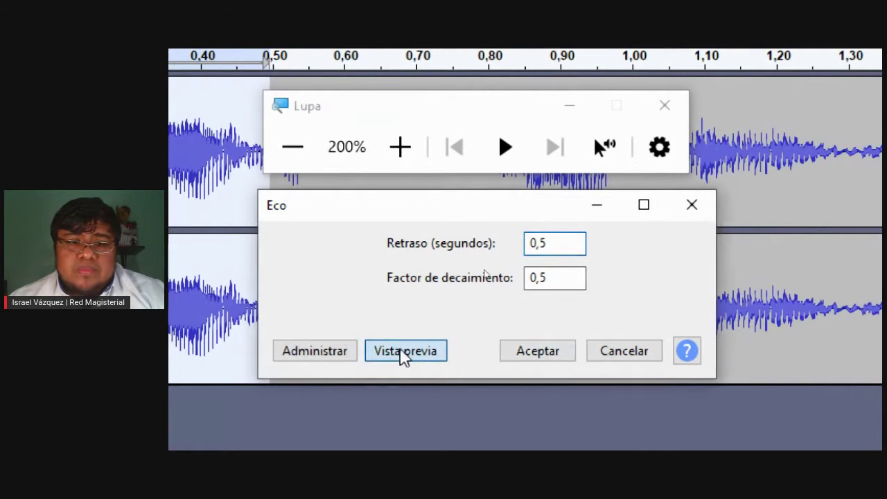
# Set the echo delay to 0.1 seconds, preview it and apply the echo to the selected audio
pyautogui.click(554, 237)
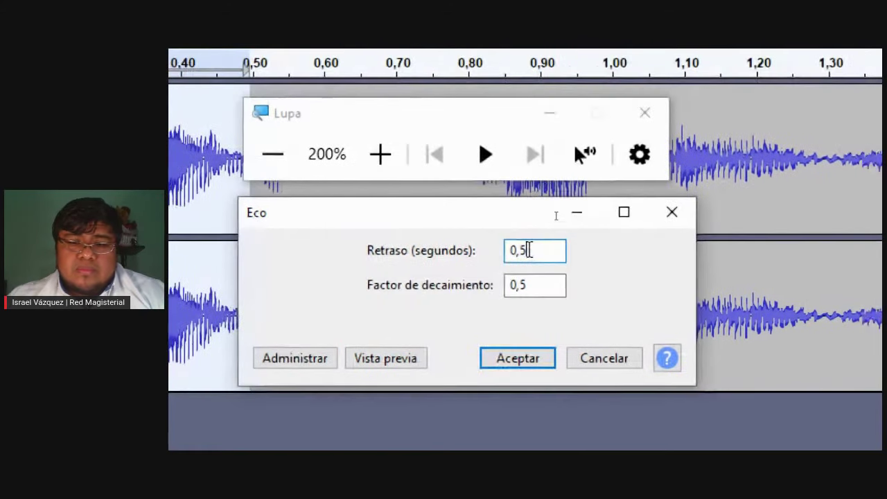
pyautogui.press('BackSpace')
pyautogui.write('1')
pyautogui.click(381, 359)
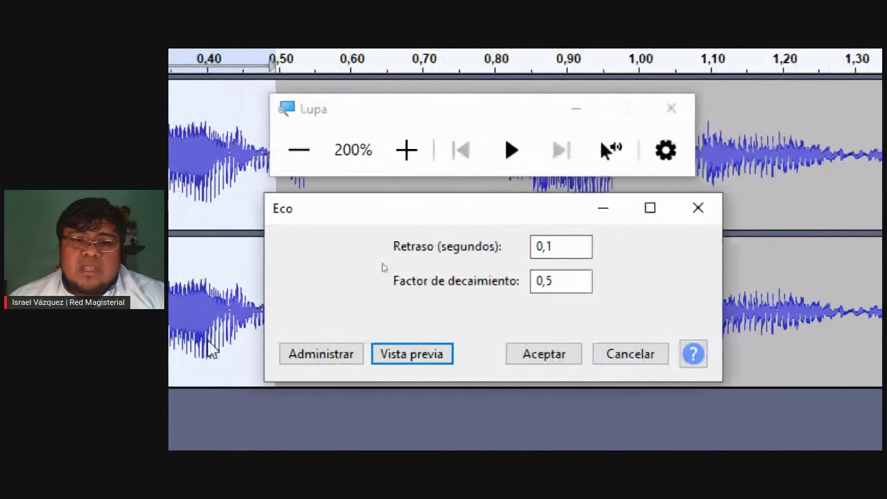
pyautogui.click(437, 367)
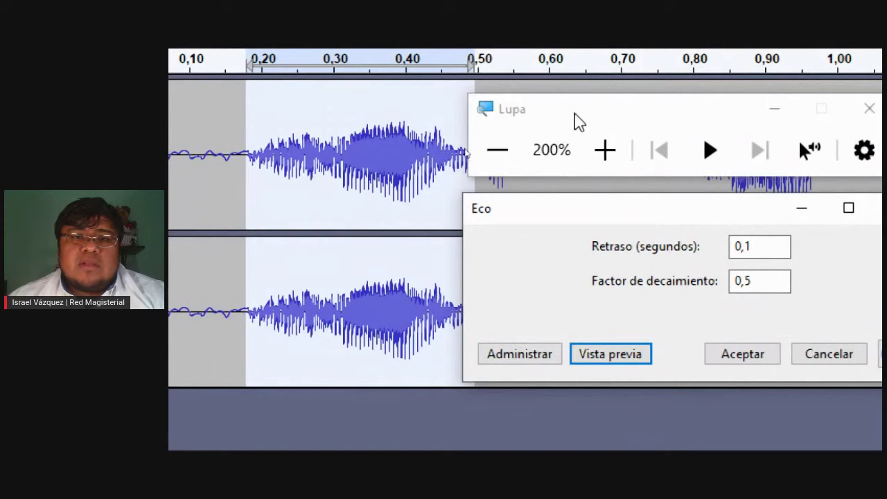
pyautogui.moveTo(575, 119); pyautogui.dragTo(667, 100)
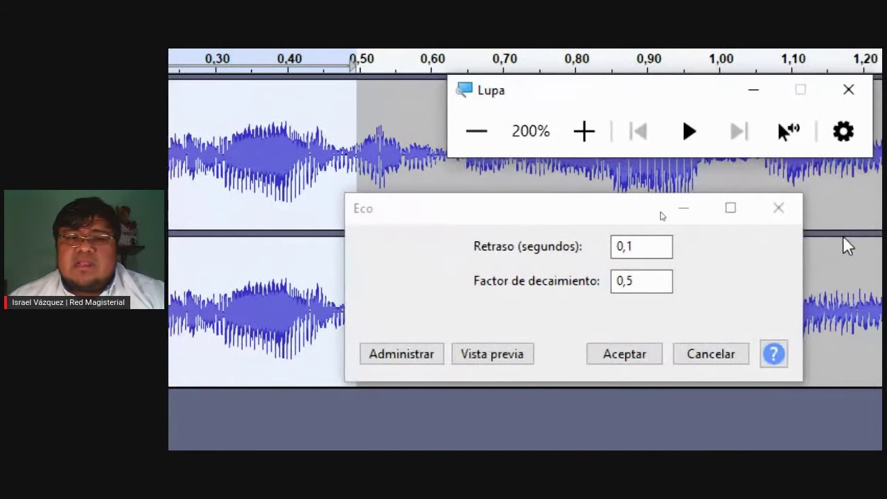
pyautogui.click(589, 361)
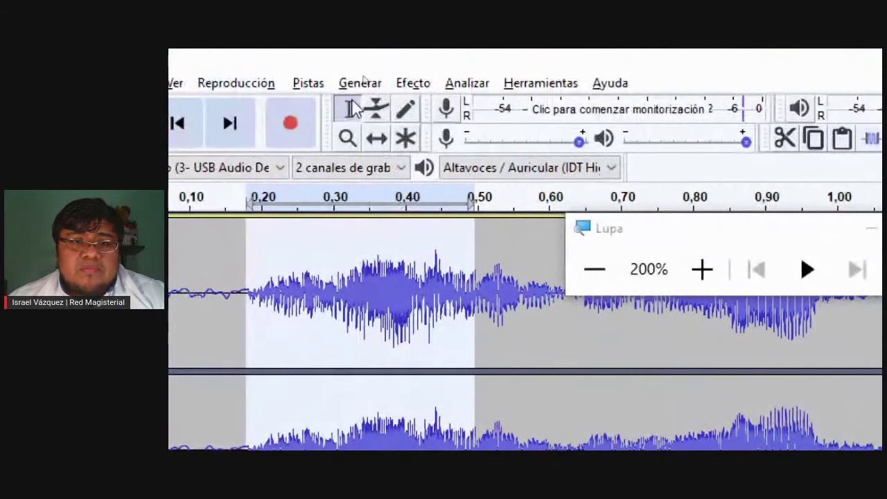
pyautogui.click(416, 84)
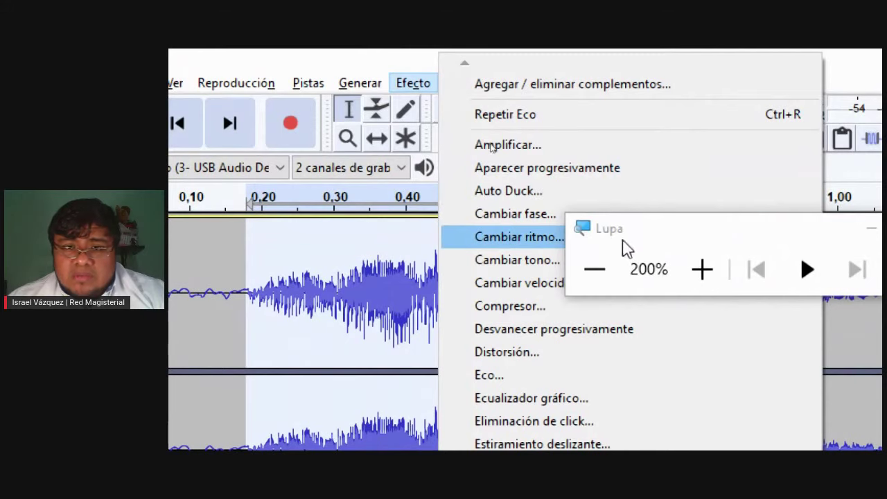
pyautogui.click(516, 213)
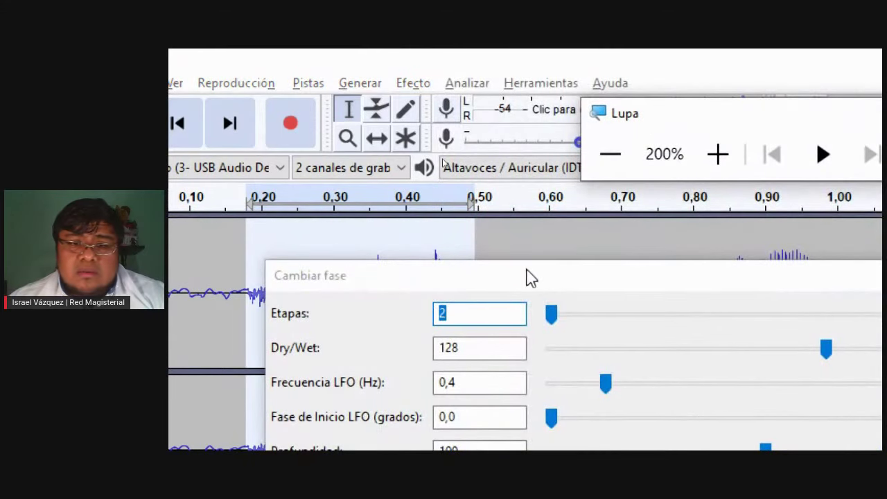
pyautogui.moveTo(527, 277); pyautogui.dragTo(499, 230)
pyautogui.press('Escape')
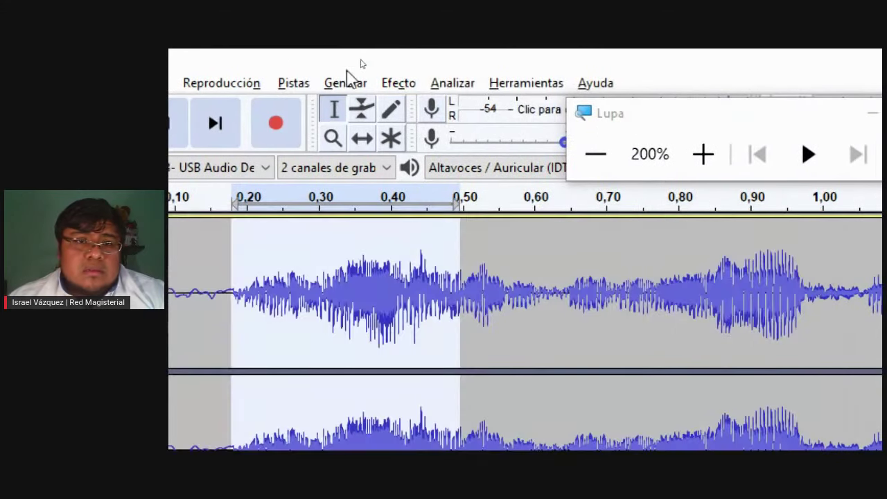
# Open the Reducción de ruido effect and obtain the noise profile from the selected audio
pyautogui.click(389, 81)
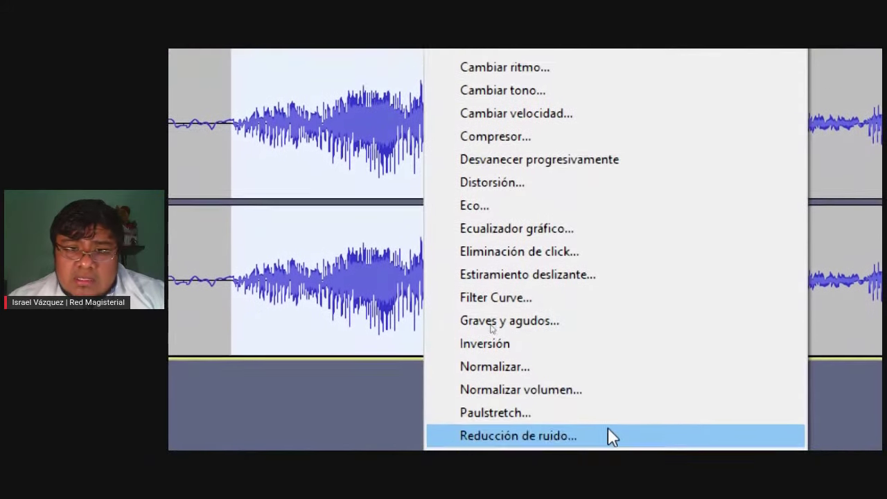
pyautogui.click(521, 337)
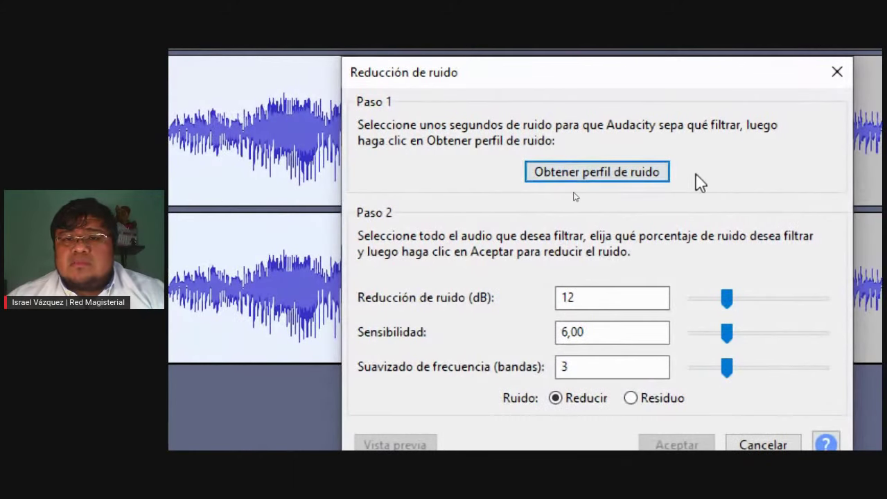
pyautogui.click(648, 173)
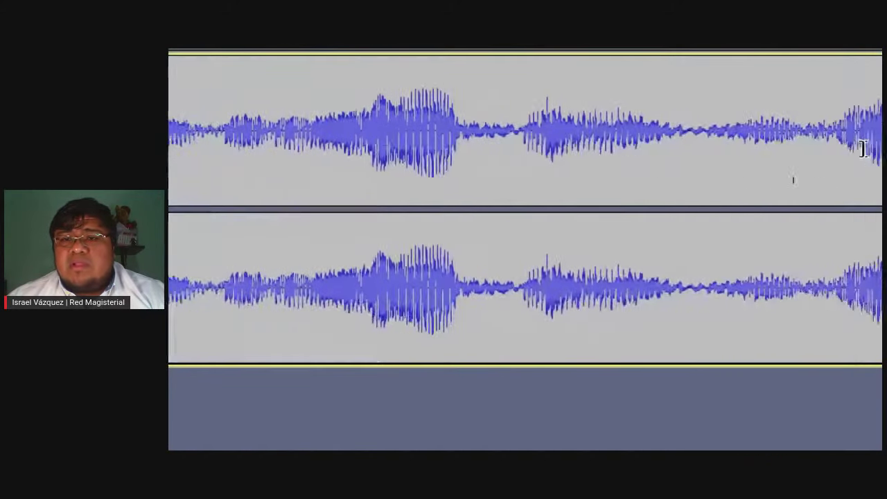
pyautogui.moveTo(351, 182); pyautogui.dragTo(173, 183)
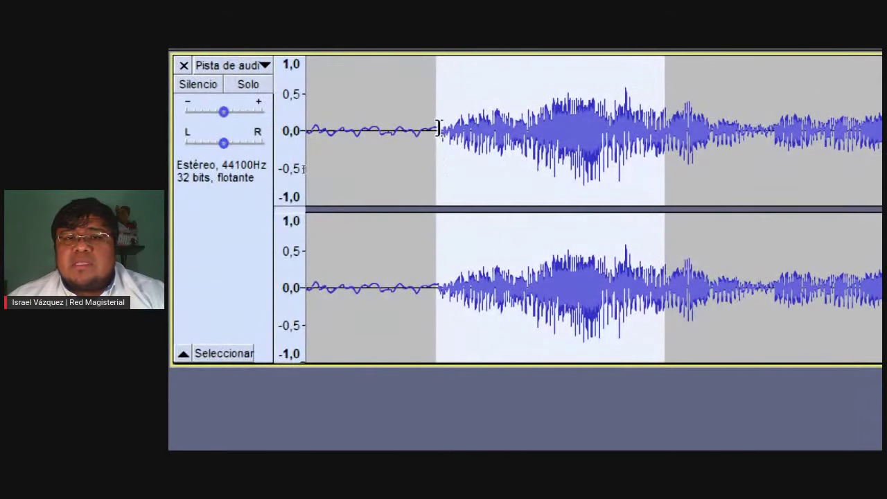
# Select the quiet background noise from about 0.02 to 0.17 s and obtain its noise profile with Reducción de ruido
pyautogui.click(442, 167)
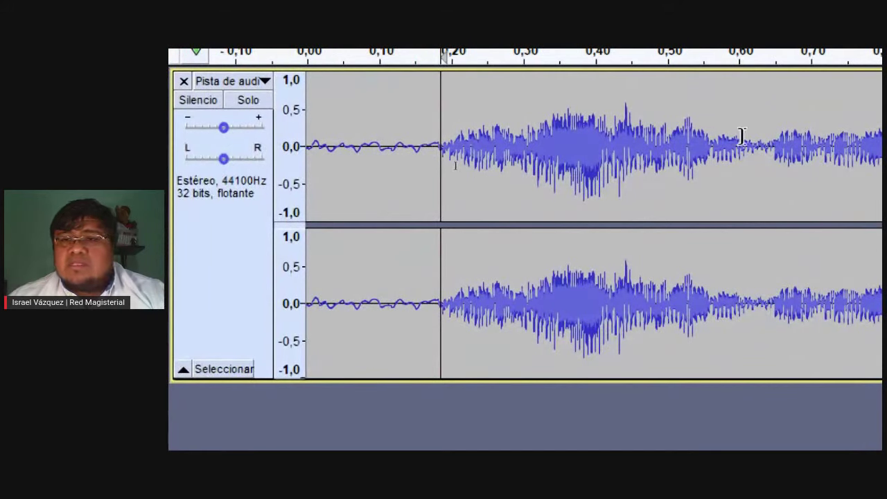
pyautogui.moveTo(750, 138); pyautogui.dragTo(762, 138)
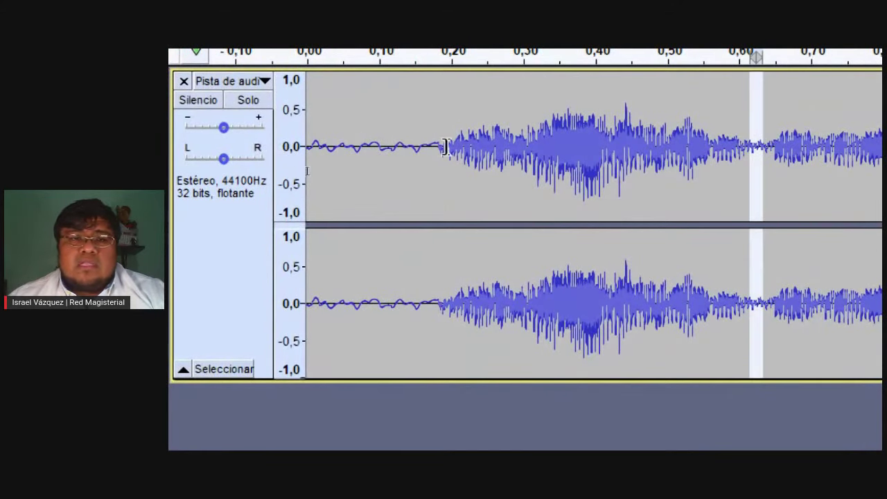
pyautogui.moveTo(429, 145); pyautogui.dragTo(319, 149)
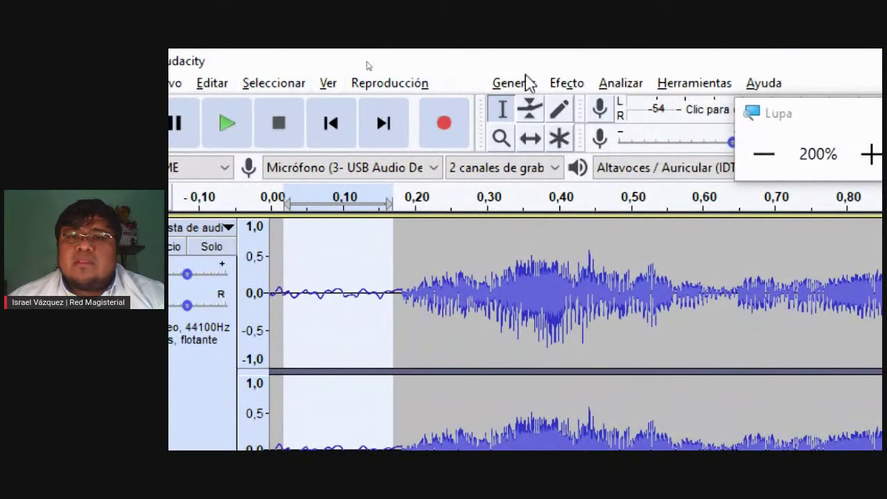
pyautogui.click(447, 83)
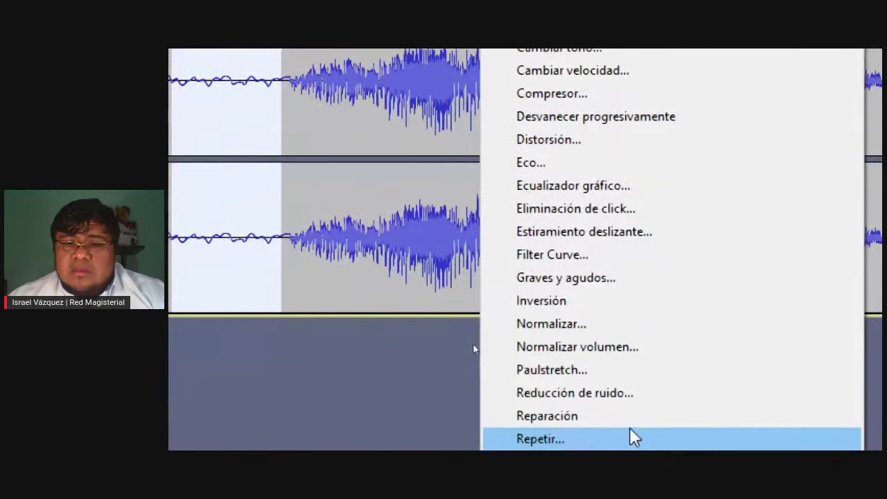
pyautogui.click(640, 393)
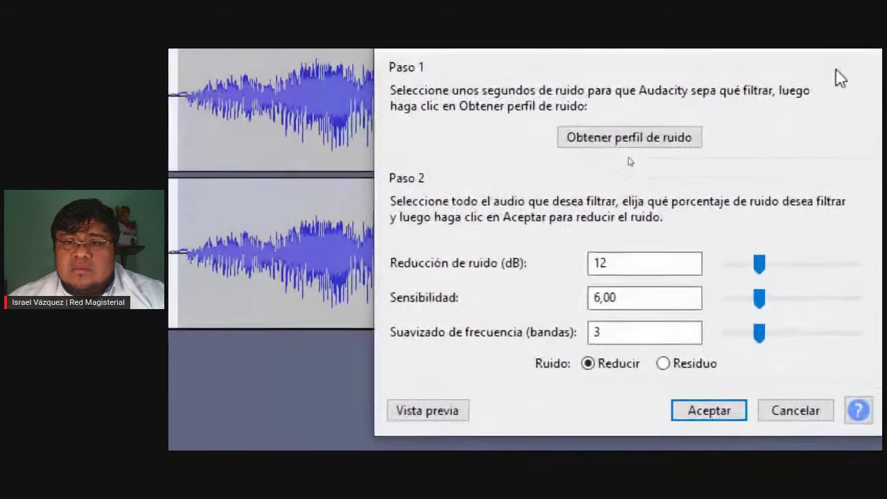
pyautogui.click(684, 152)
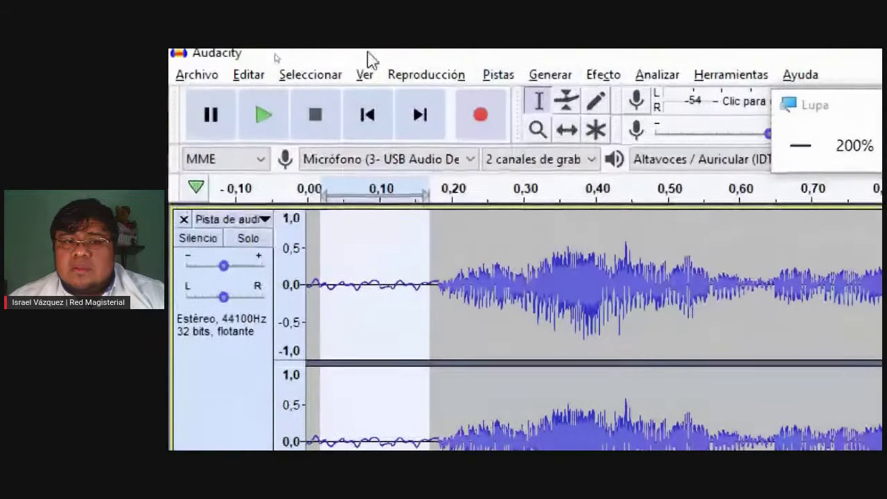
# Apply Reducción de ruido to the selected noise segment with 12 dB reduction, sensitivity 6,00 and 3 smoothing bands
pyautogui.click(610, 76)
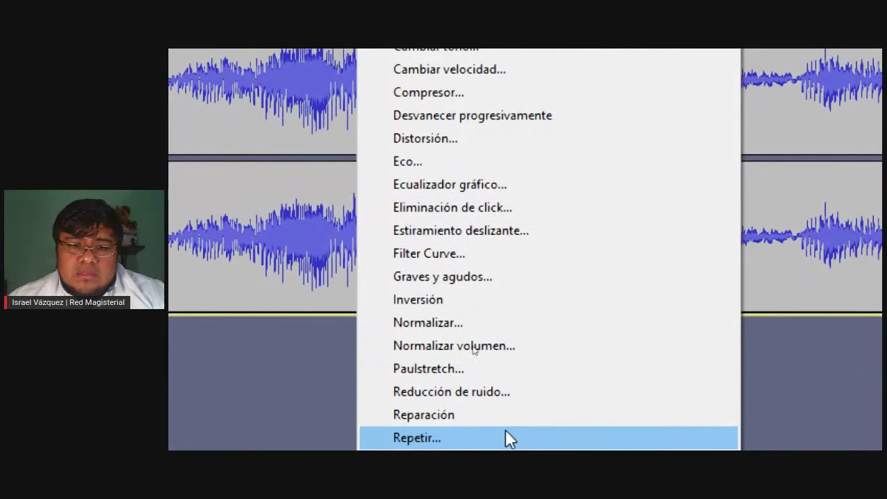
pyautogui.click(511, 417)
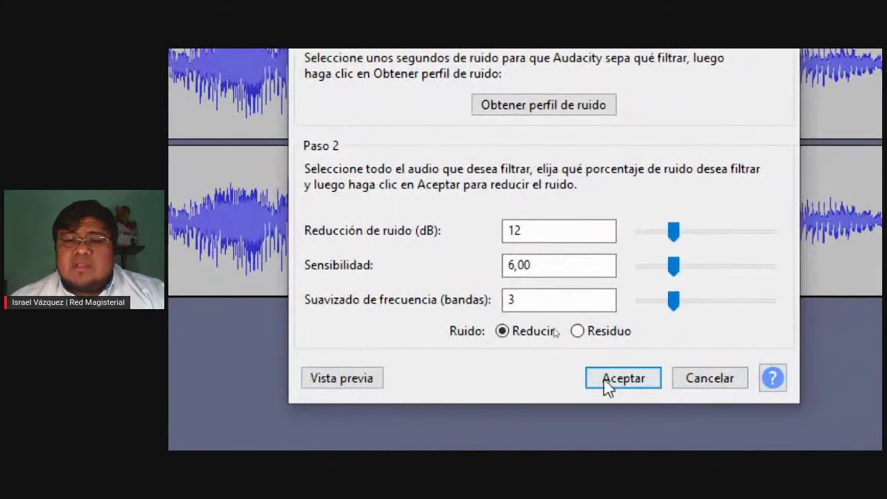
pyautogui.click(623, 379)
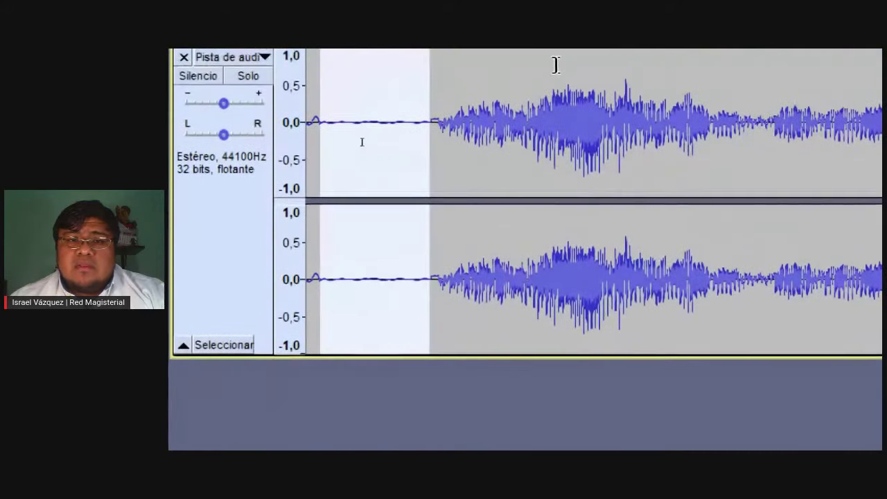
# Select the voice from about 0.18 to 1.52 s and apply Reducción de ruido to it at 12 dB
pyautogui.moveTo(464, 128); pyautogui.dragTo(884, 125)
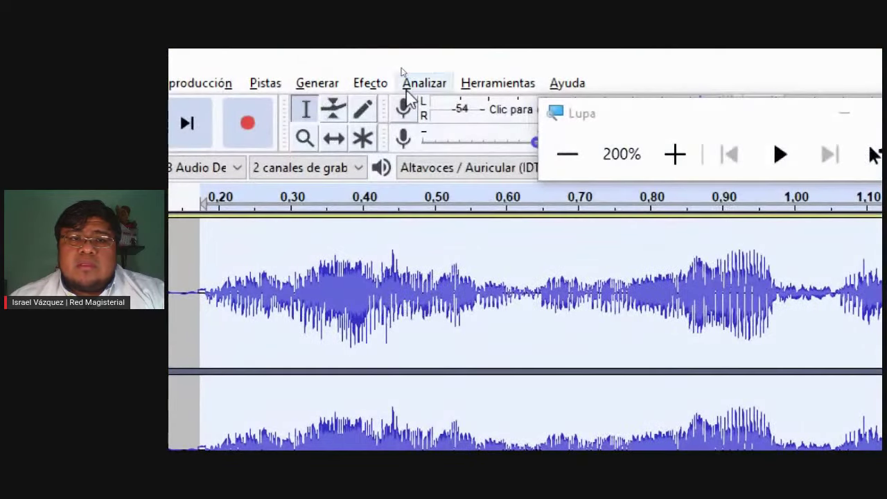
pyautogui.click(370, 83)
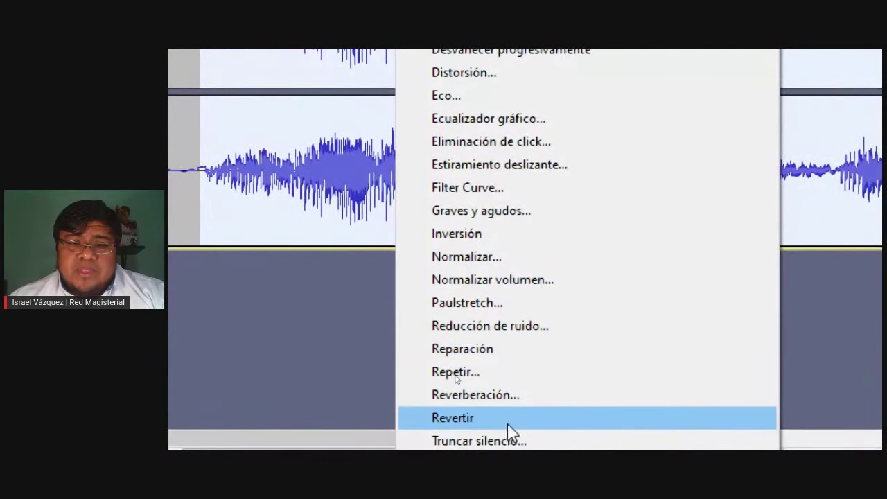
pyautogui.click(507, 326)
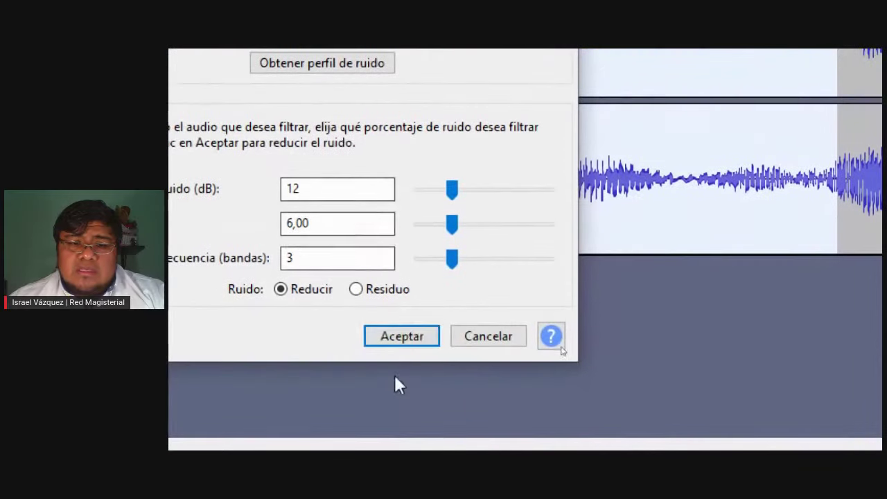
pyautogui.click(403, 334)
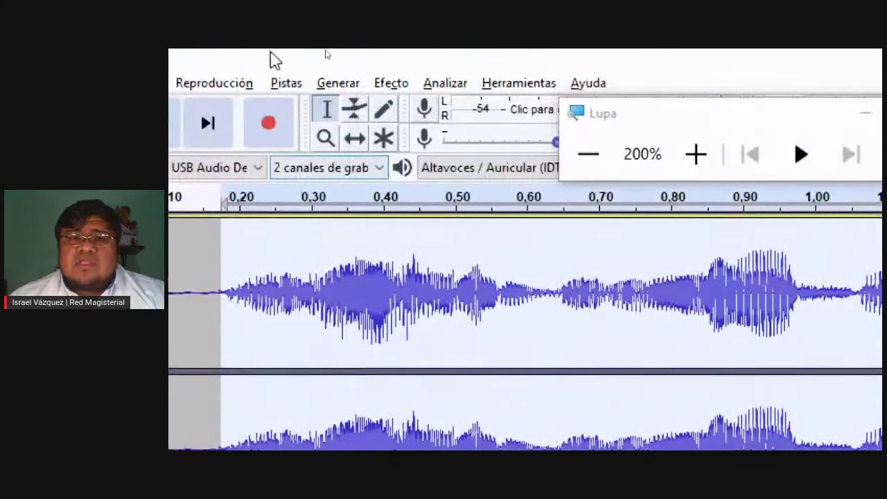
pyautogui.click(592, 164)
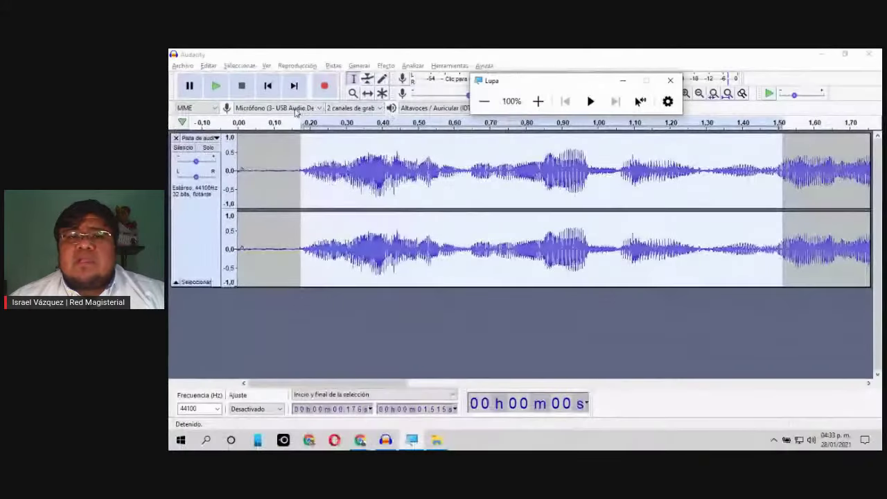
pyautogui.moveTo(491, 87); pyautogui.dragTo(524, 162)
pyautogui.click(290, 160)
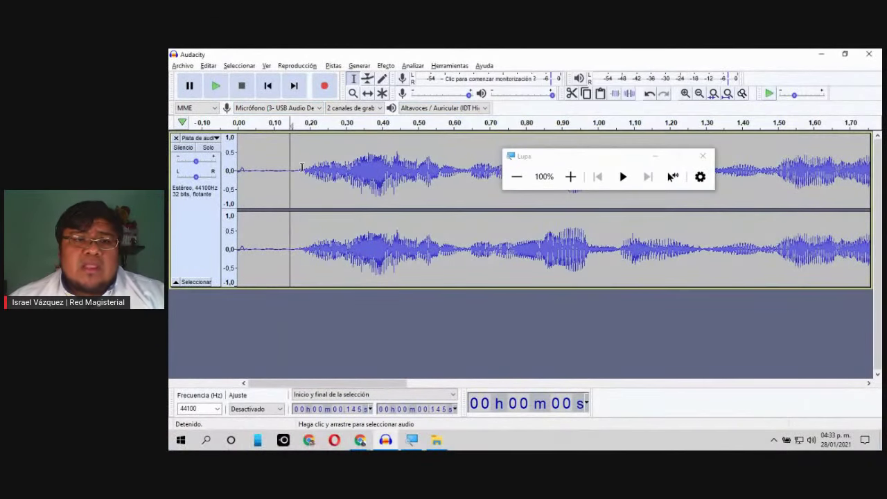
pyautogui.click(296, 169)
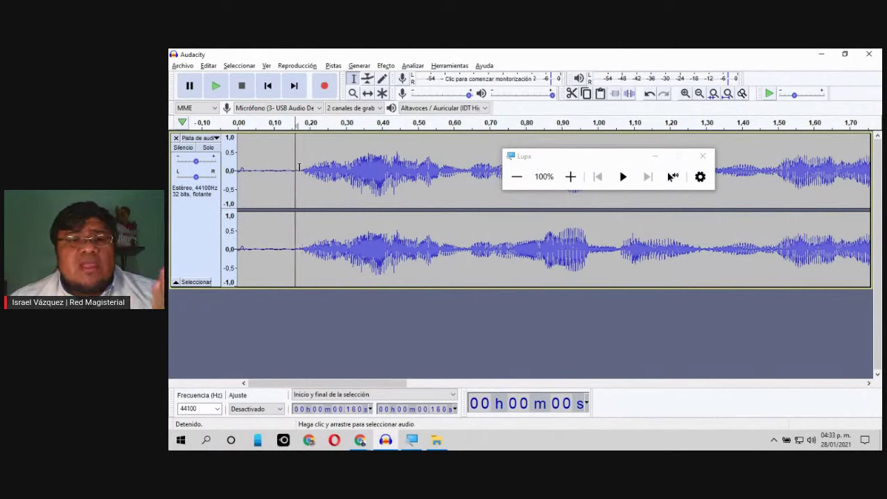
pyautogui.moveTo(301, 168); pyautogui.dragTo(612, 225)
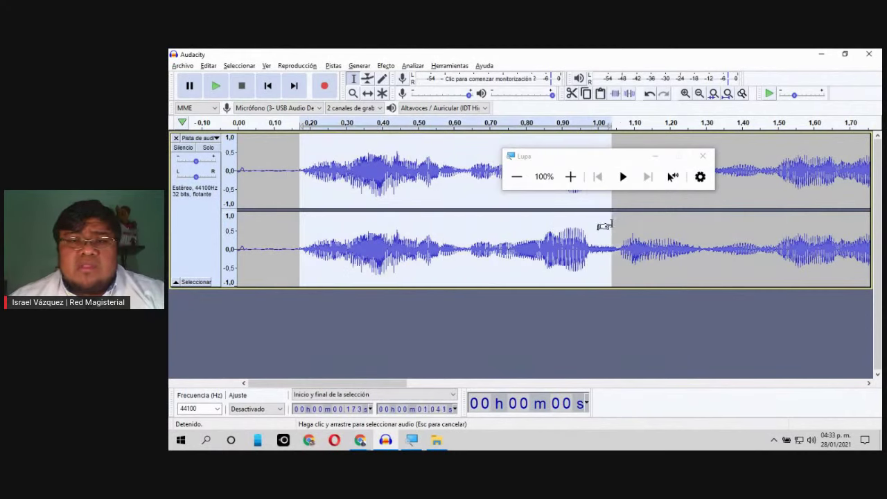
pyautogui.click(440, 193)
pyautogui.moveTo(300, 171); pyautogui.dragTo(658, 201)
pyautogui.moveTo(294, 167); pyautogui.dragTo(284, 167)
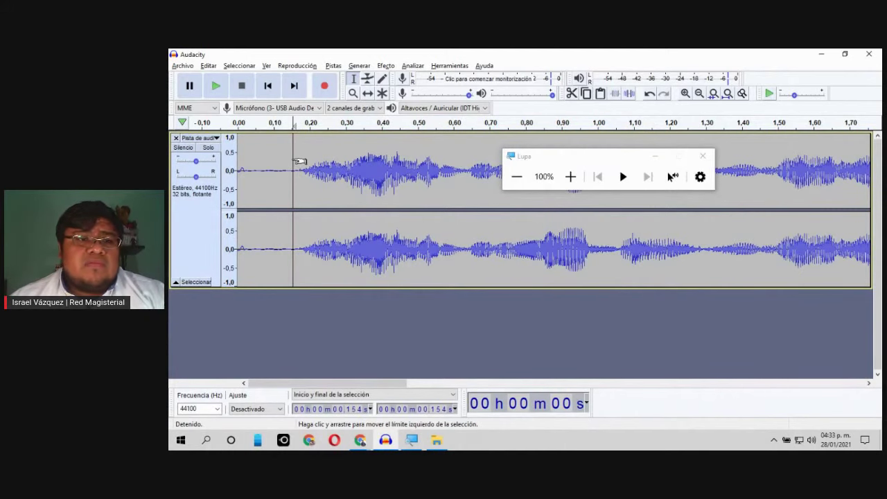
# Import the audio file Away - Patrick Patrikios.mp3 from the W25 folder into the project as a new track
pyautogui.click(569, 177)
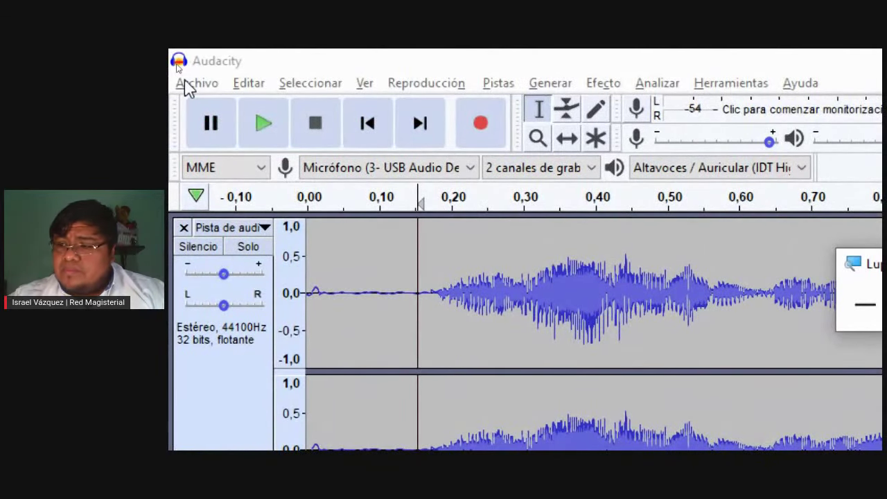
pyautogui.click(187, 83)
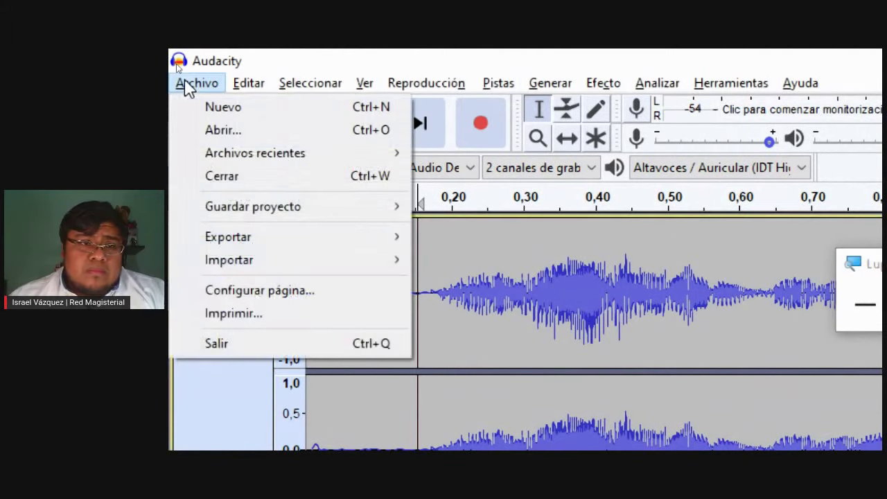
pyautogui.moveTo(287, 235)
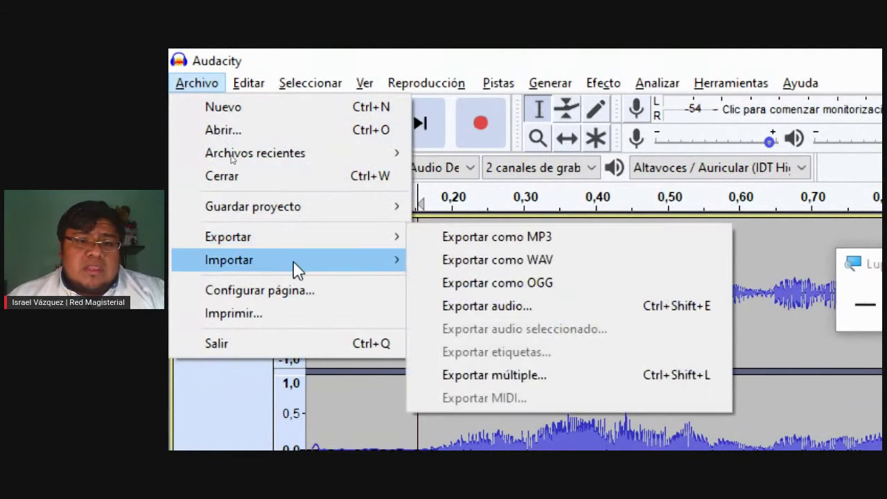
pyautogui.moveTo(293, 265)
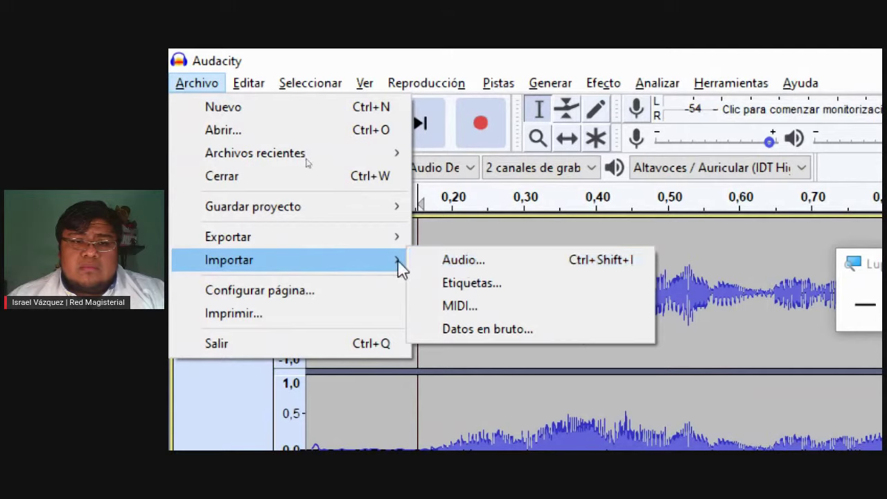
pyautogui.click(463, 261)
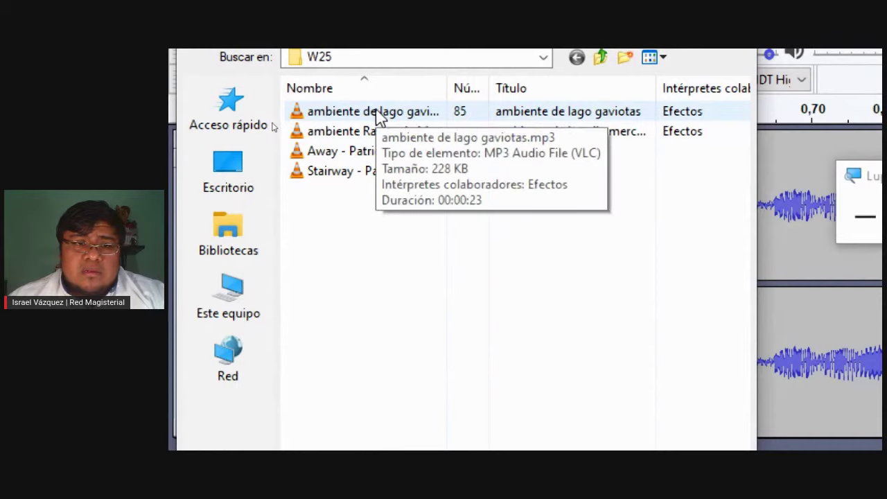
pyautogui.click(363, 158)
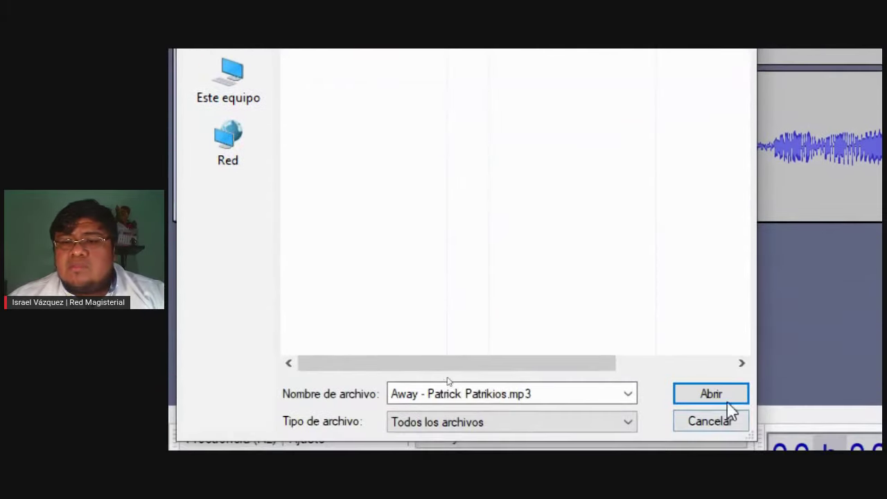
pyautogui.click(711, 394)
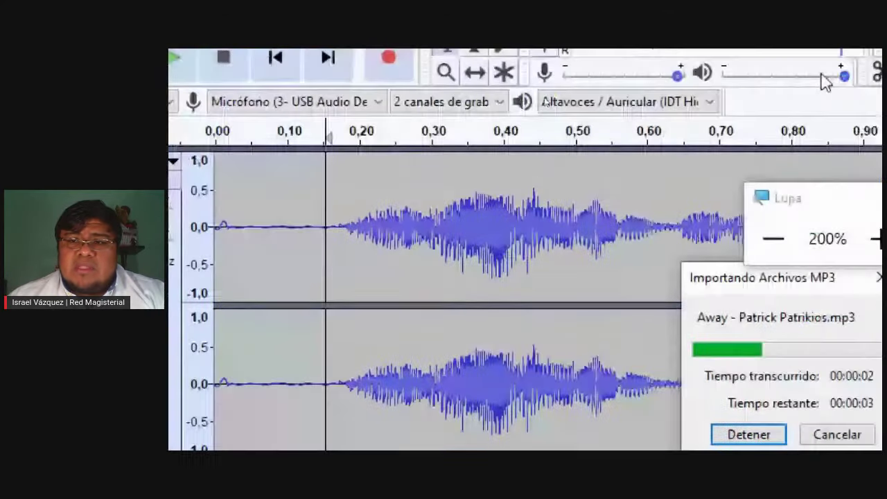
# Select the imported music from 5 s to about 2:32, the portion outlasting the voice recording, and clear the selection
pyautogui.click(749, 239)
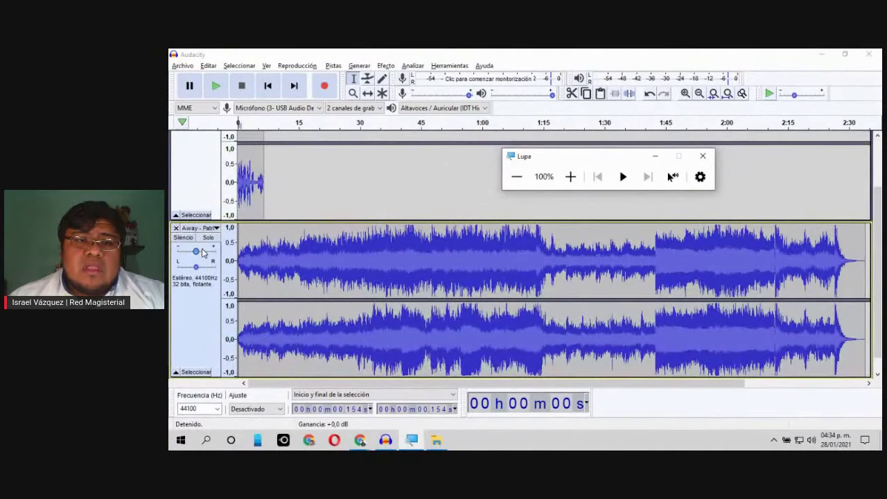
pyautogui.scroll(-3, 212, 257)
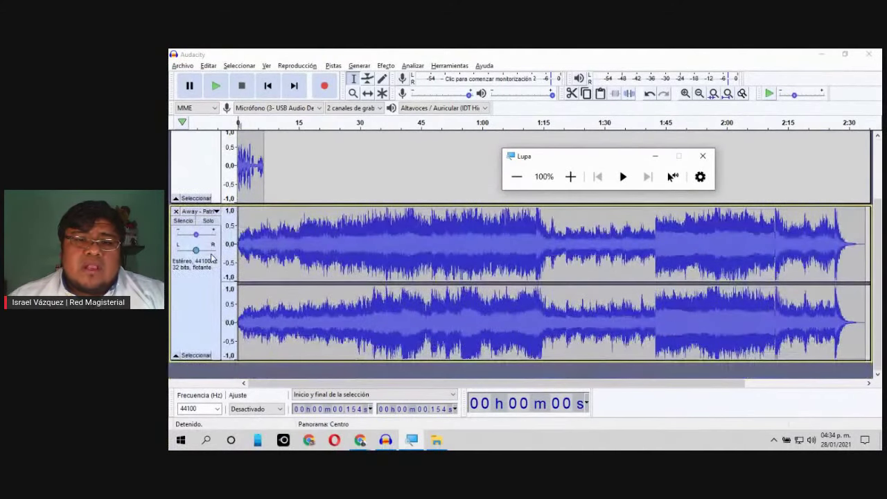
pyautogui.click(362, 256)
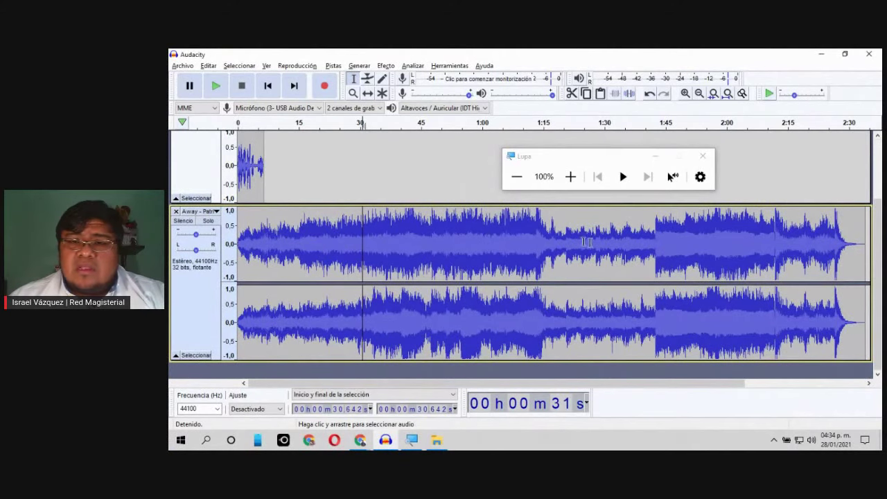
pyautogui.moveTo(859, 244); pyautogui.dragTo(262, 216)
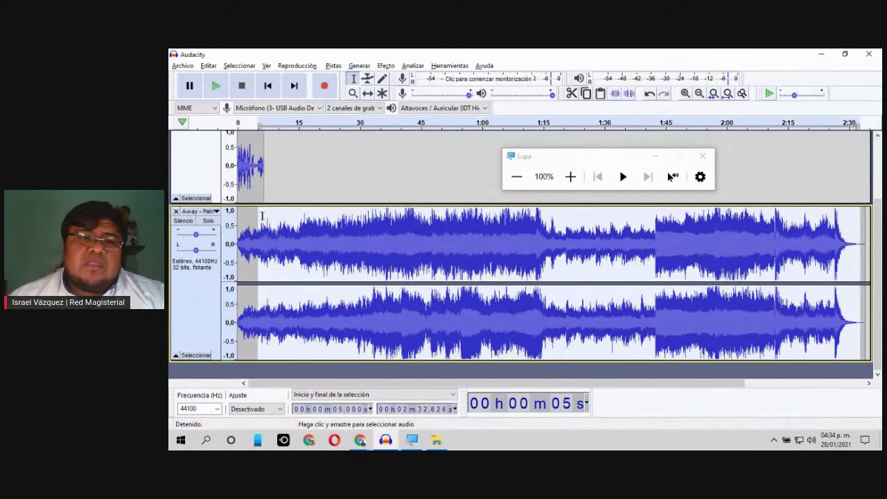
pyautogui.click(610, 244)
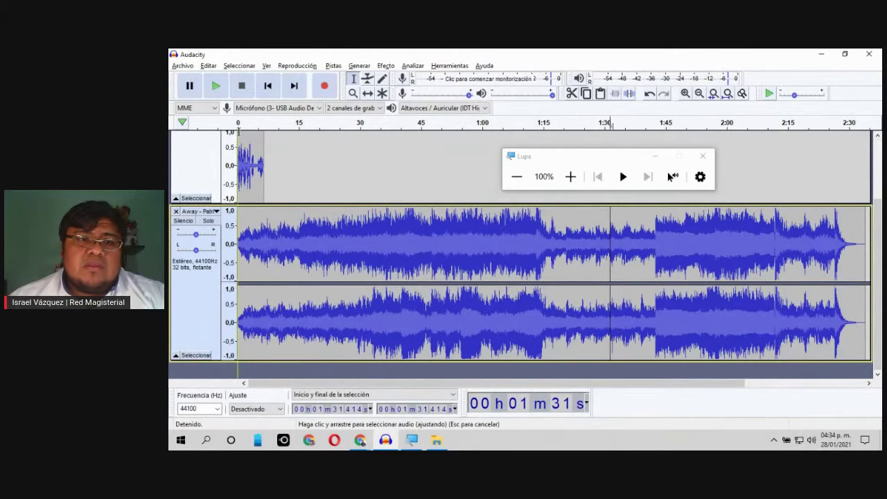
# Play the voice and music tracks together from the beginning and stop playback after about 6 seconds
pyautogui.click(241, 137)
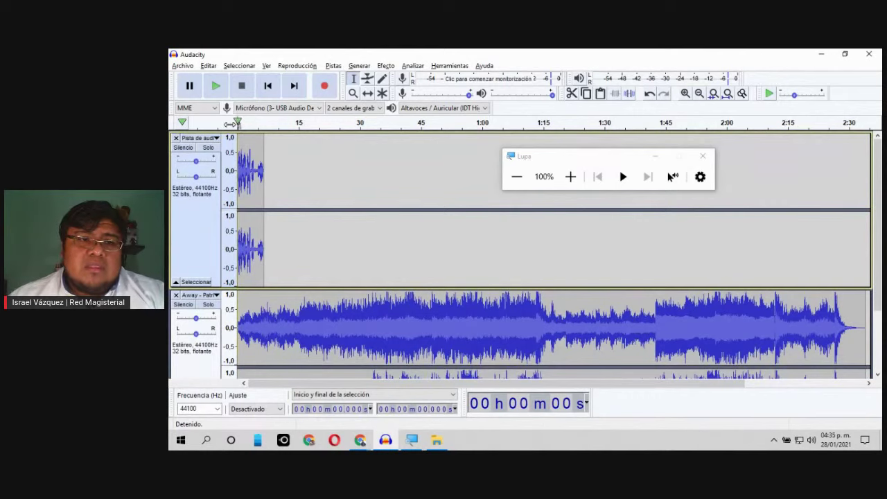
pyautogui.click(231, 123)
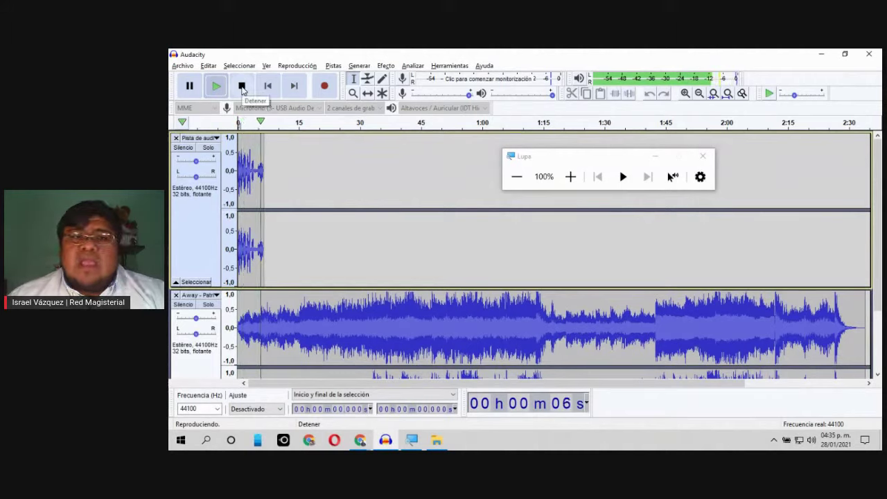
pyautogui.click(242, 86)
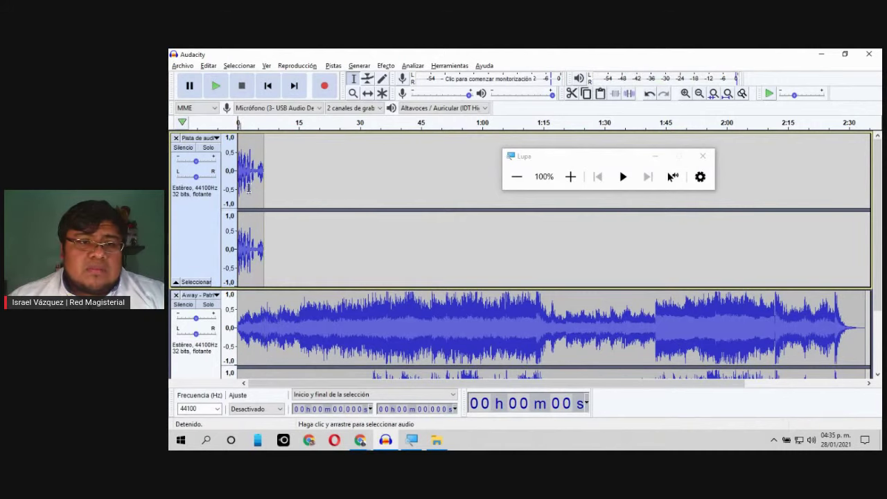
# Lower the gain of the Away music track to well below its midpoint, leaving the voice track's gain alone
pyautogui.click(571, 176)
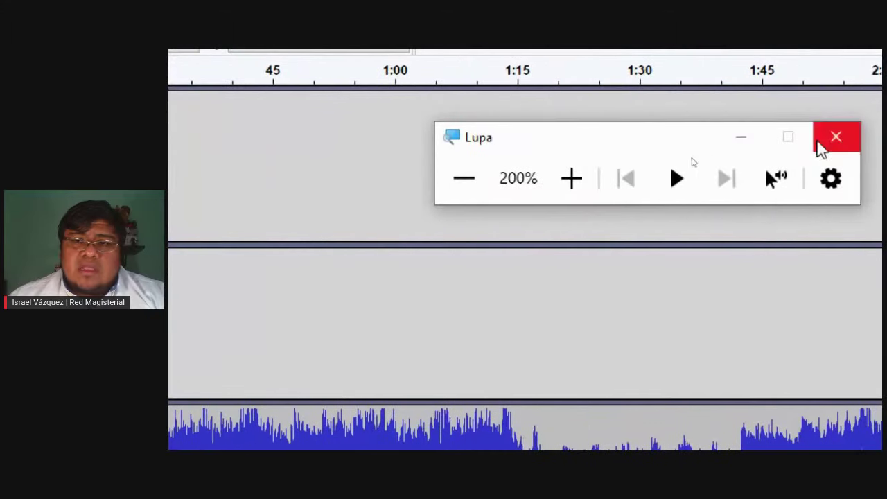
pyautogui.moveTo(592, 143); pyautogui.dragTo(662, 292)
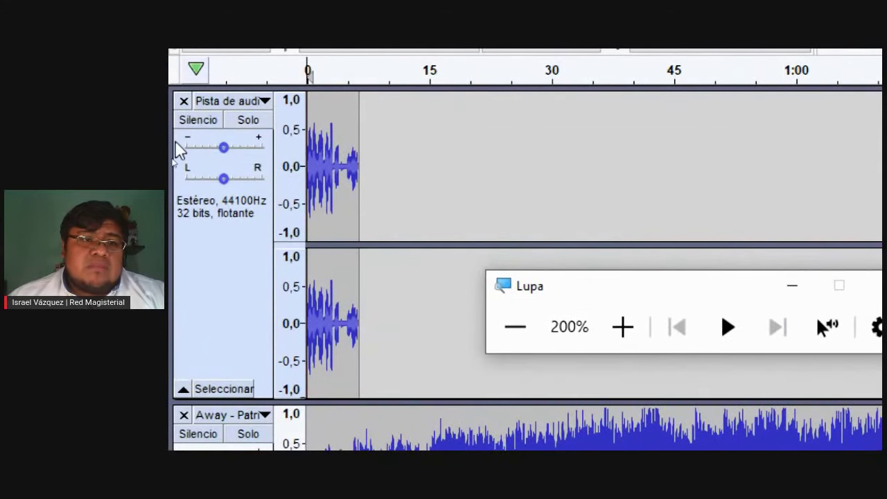
pyautogui.moveTo(268, 148)
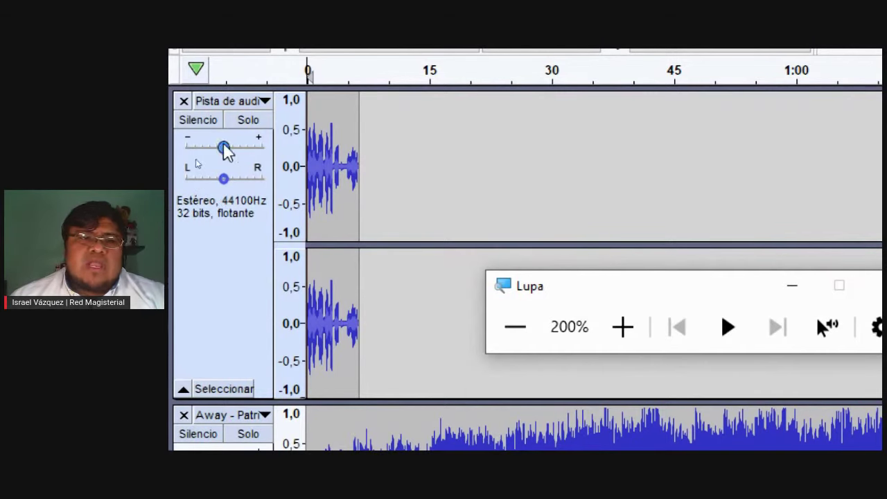
pyautogui.scroll(-5, 231, 194)
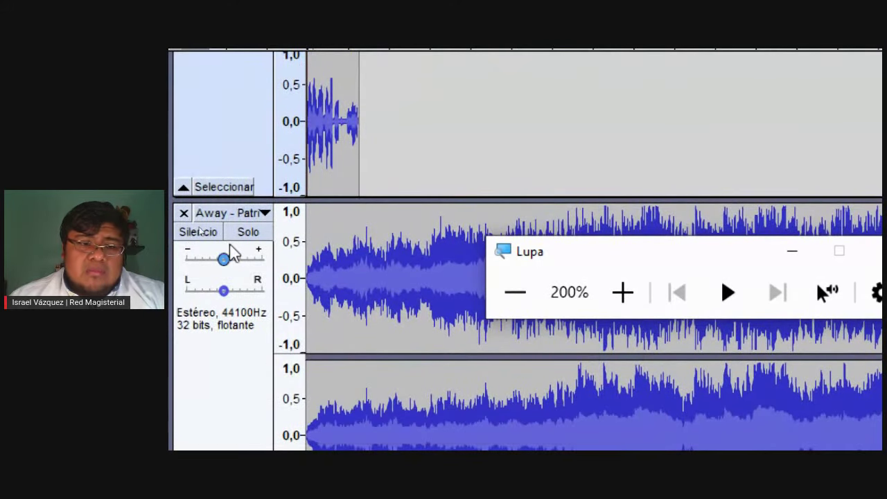
pyautogui.moveTo(227, 261); pyautogui.dragTo(193, 265)
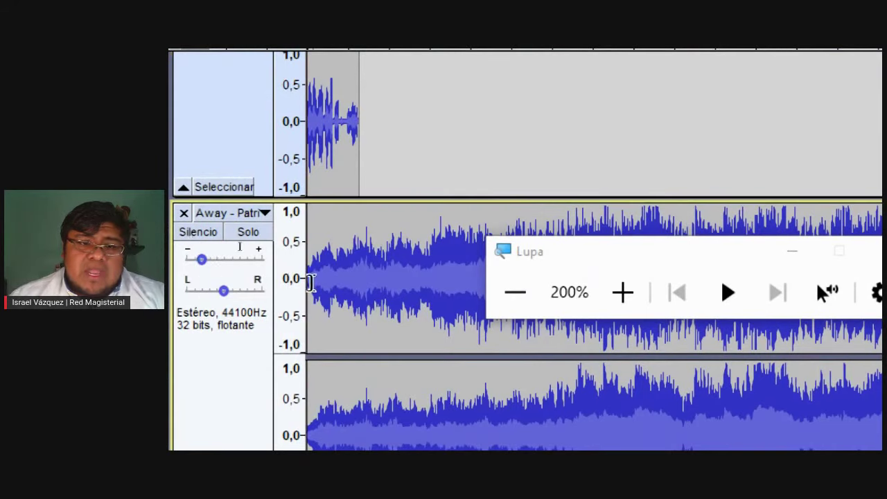
pyautogui.moveTo(201, 261); pyautogui.dragTo(206, 263)
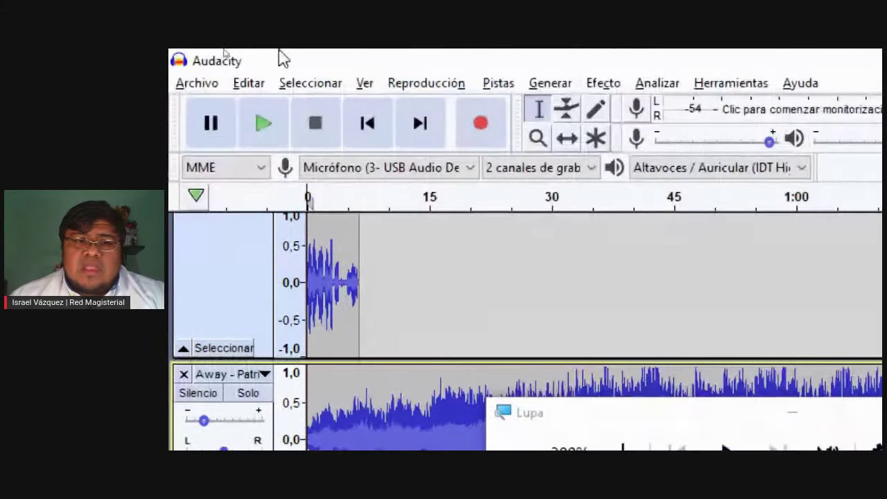
# Play both tracks from the beginning, raise the music track's gain slightly to just below its midpoint, and replay the start briefly
pyautogui.click(266, 124)
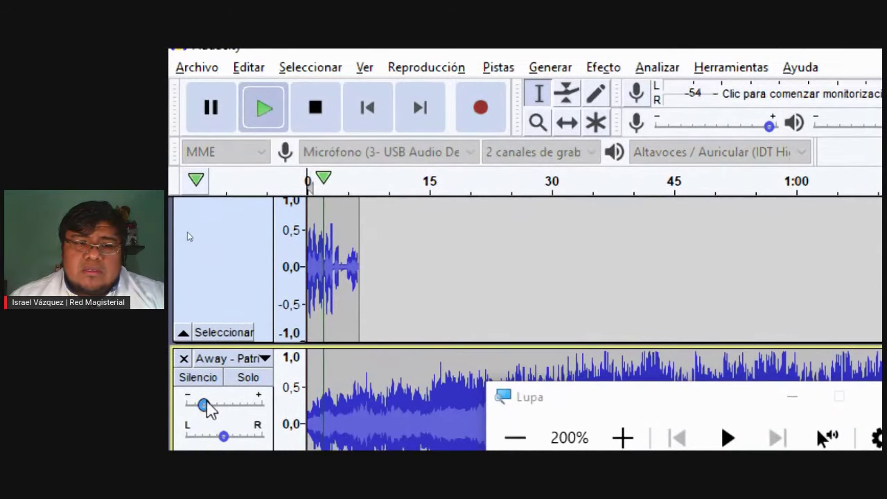
pyautogui.moveTo(208, 410); pyautogui.dragTo(235, 411)
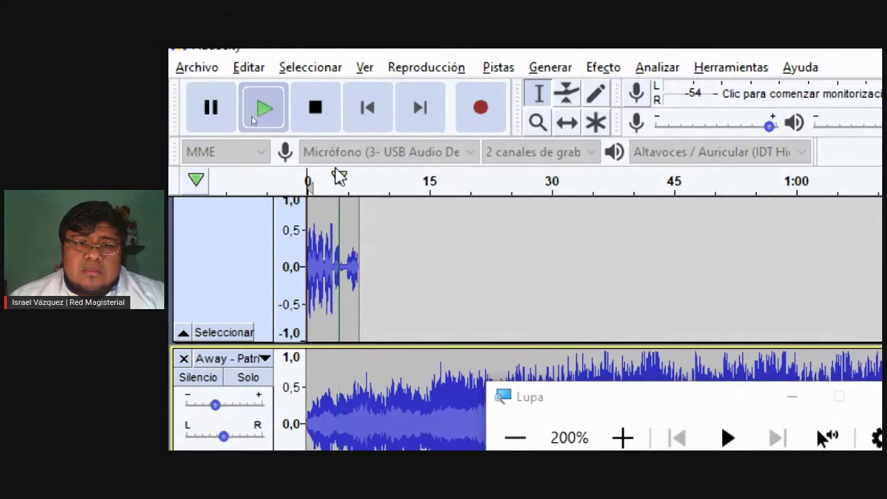
pyautogui.click(316, 115)
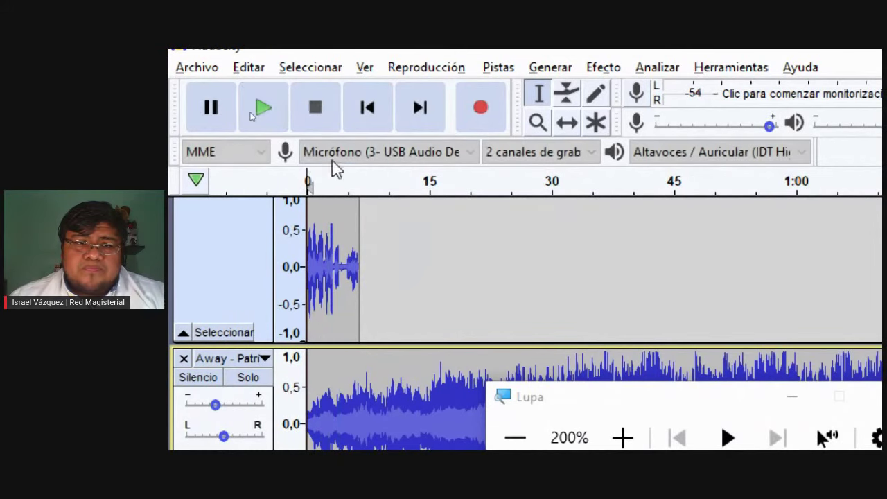
pyautogui.click(305, 185)
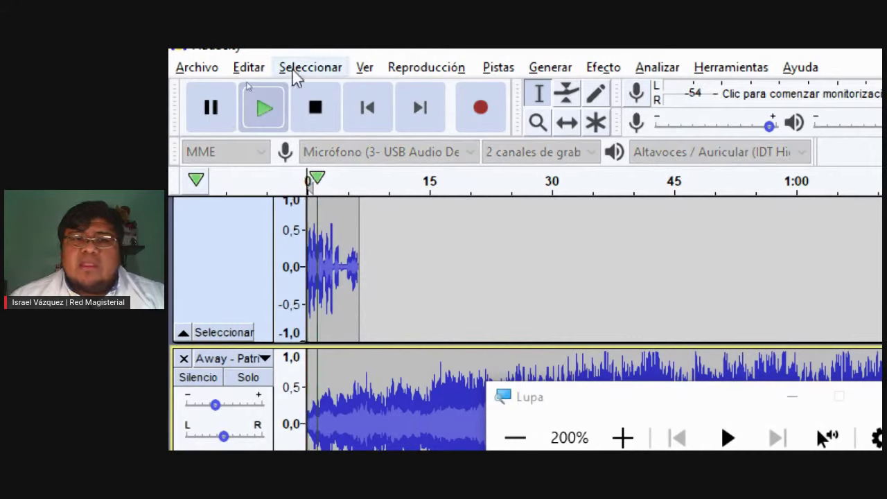
pyautogui.click(320, 104)
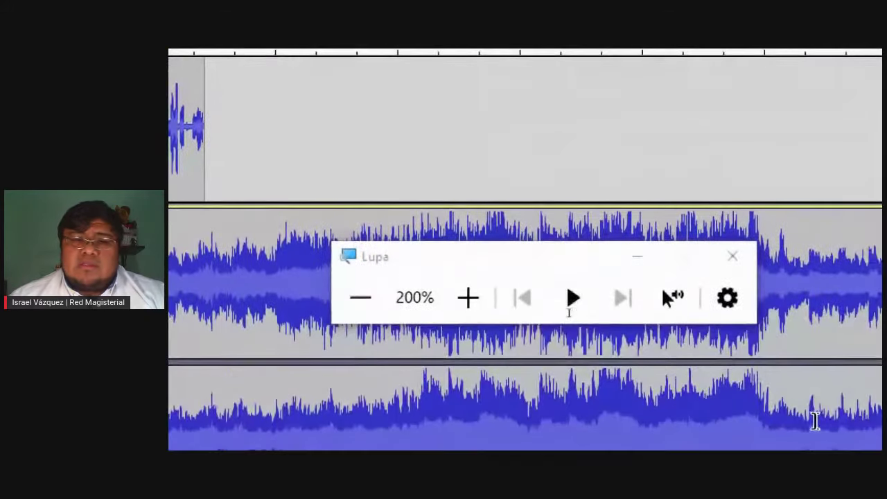
pyautogui.click(360, 297)
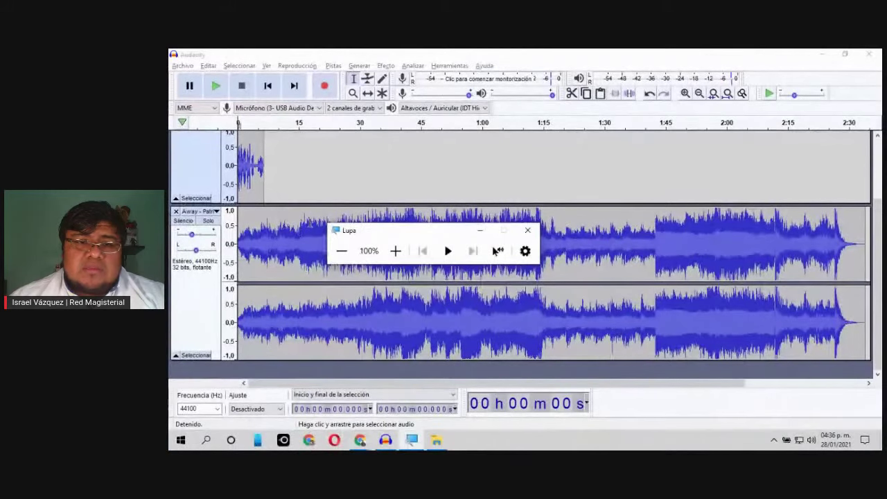
pyautogui.moveTo(378, 235); pyautogui.dragTo(536, 165)
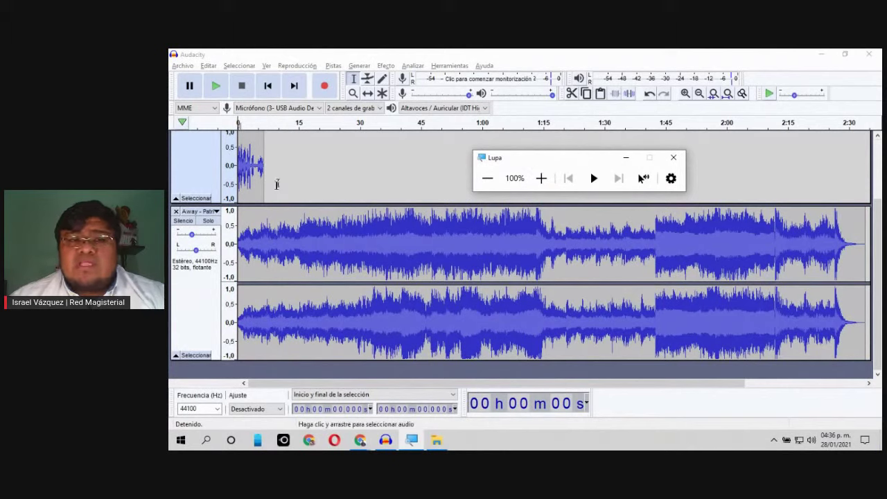
pyautogui.scroll(3, 330, 235)
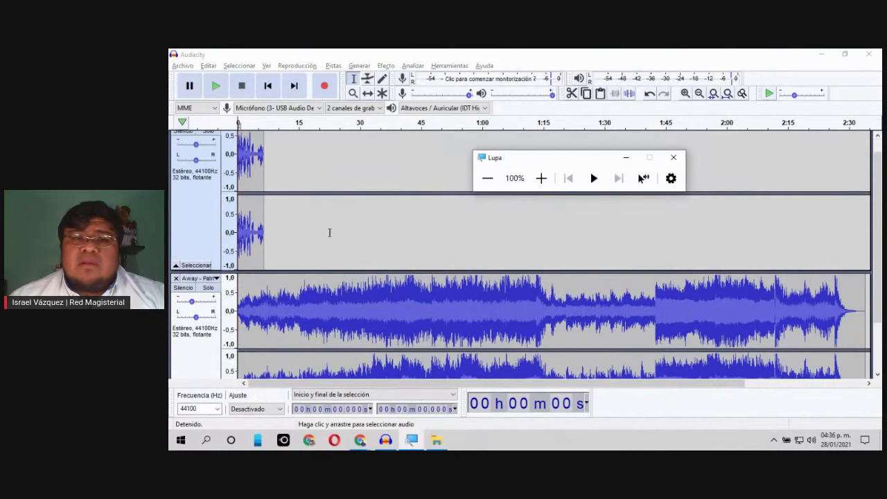
pyautogui.scroll(-2, 330, 236)
pyautogui.scroll(2, 330, 237)
pyautogui.click(307, 198)
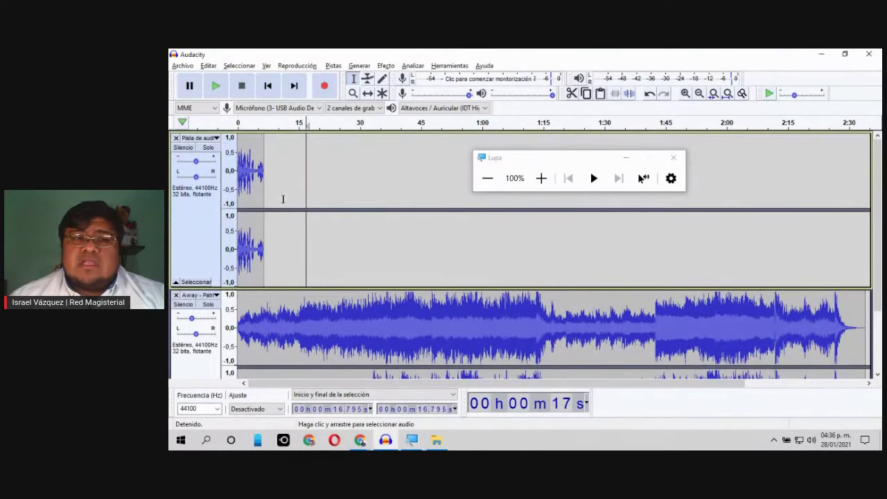
pyautogui.click(262, 197)
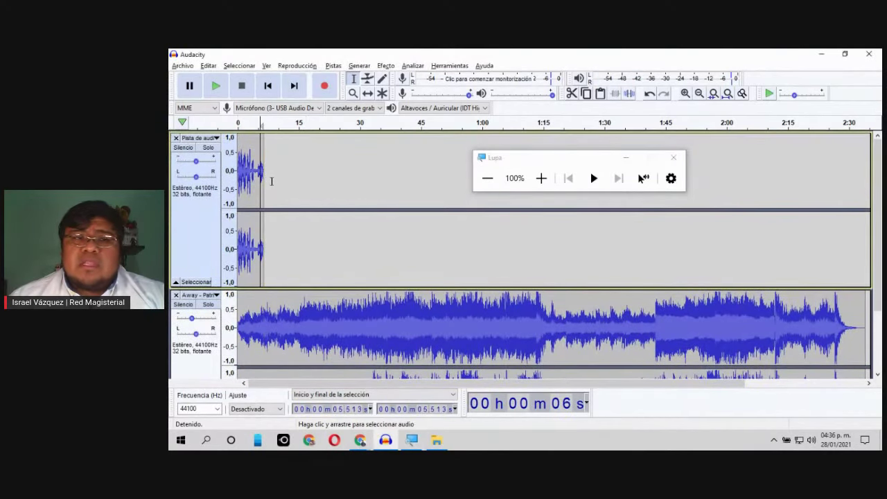
pyautogui.click(272, 182)
pyautogui.click(242, 170)
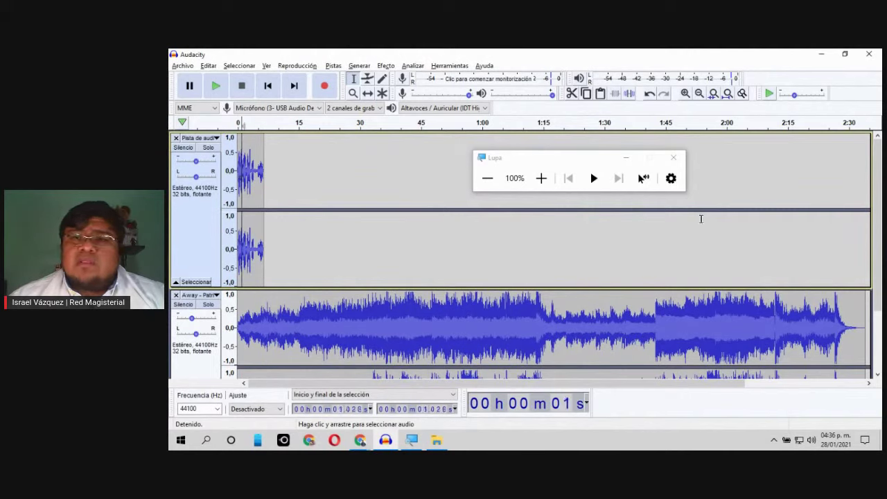
# Set up an MP3 export of the mixed tracks to the W25 folder under the file name Prueba 1.mp3
pyautogui.click(544, 179)
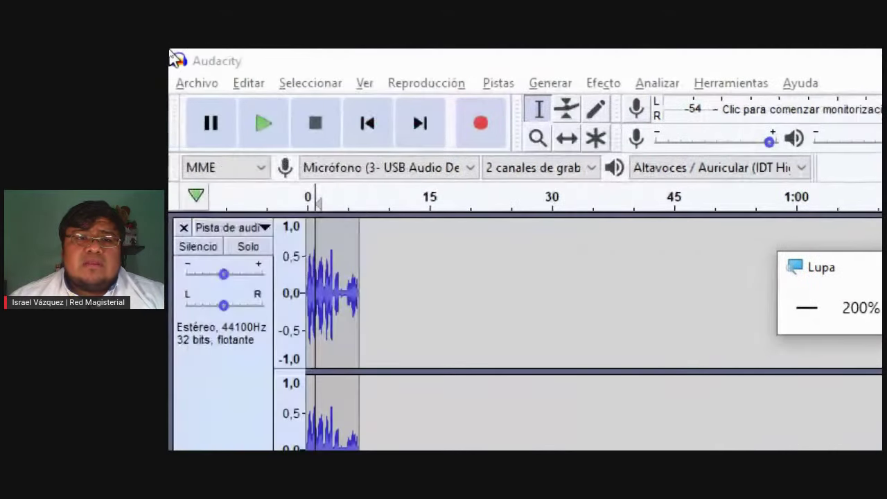
pyautogui.click(199, 89)
pyautogui.moveTo(239, 89)
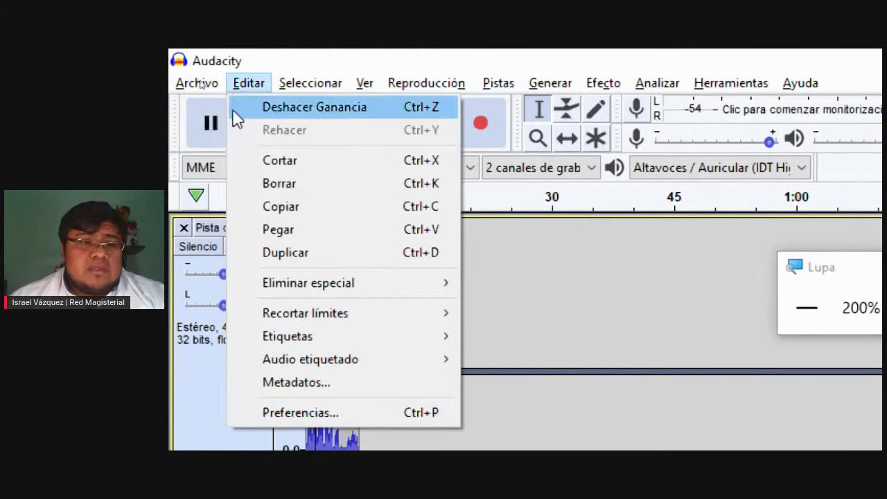
pyautogui.moveTo(194, 82)
pyautogui.moveTo(220, 236)
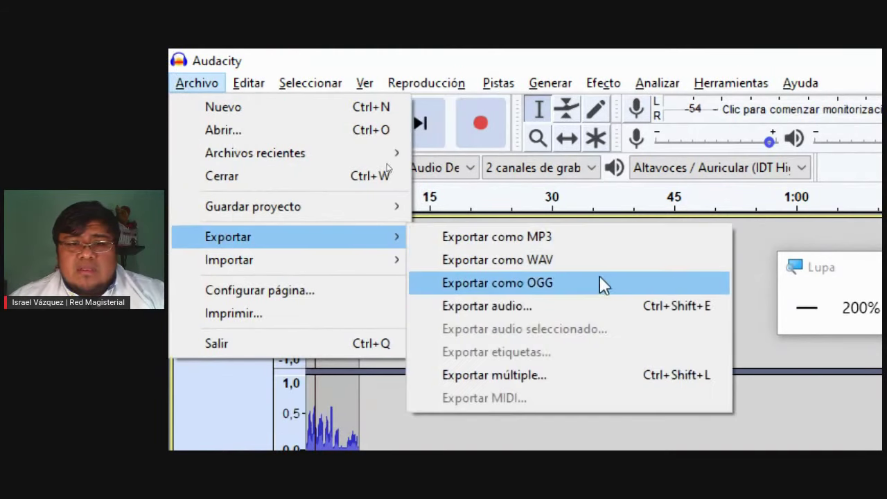
pyautogui.click(594, 236)
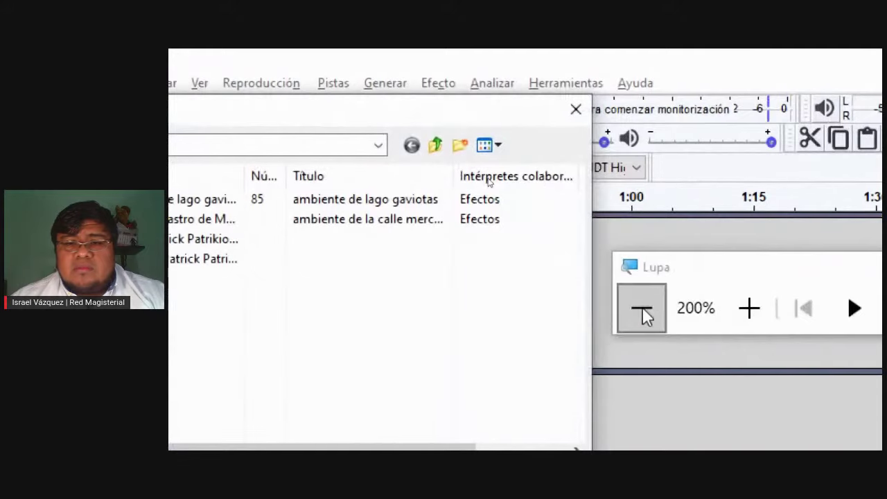
pyautogui.click(640, 311)
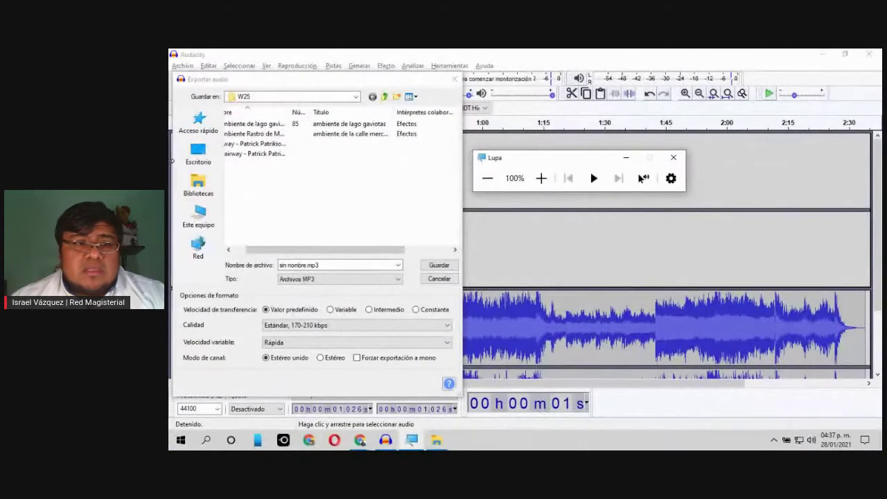
pyautogui.click(306, 265)
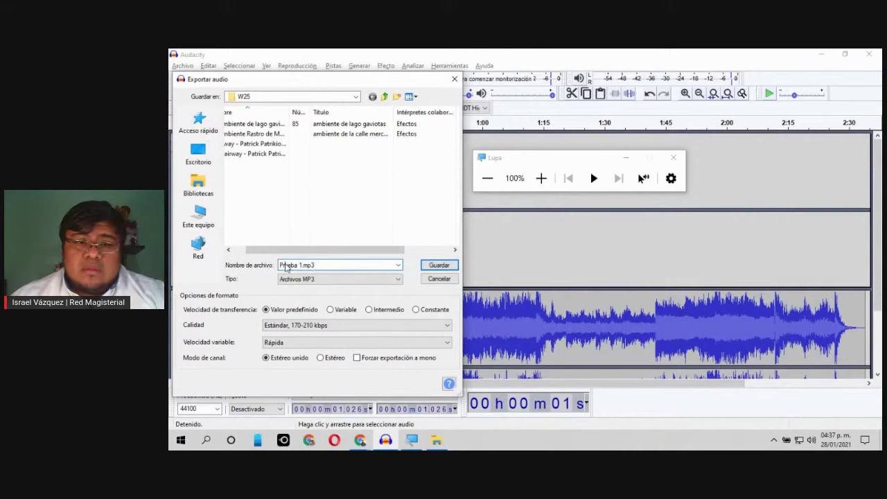
pyautogui.click(431, 266)
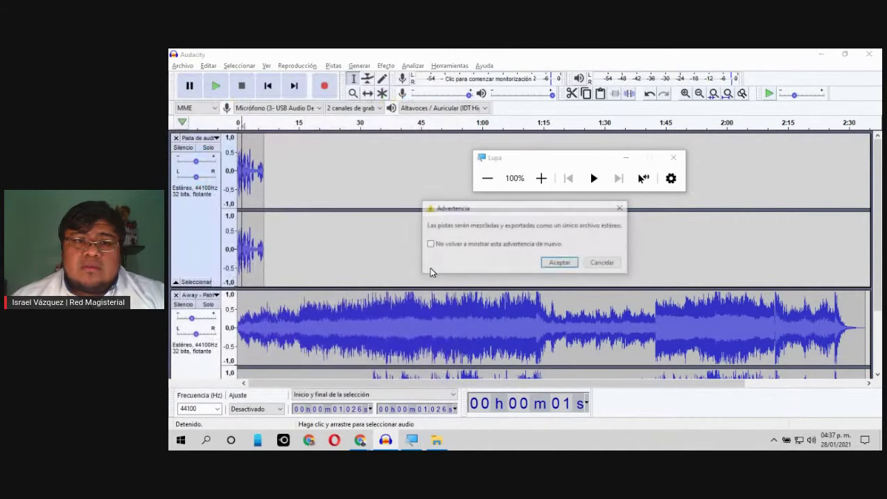
pyautogui.click(558, 264)
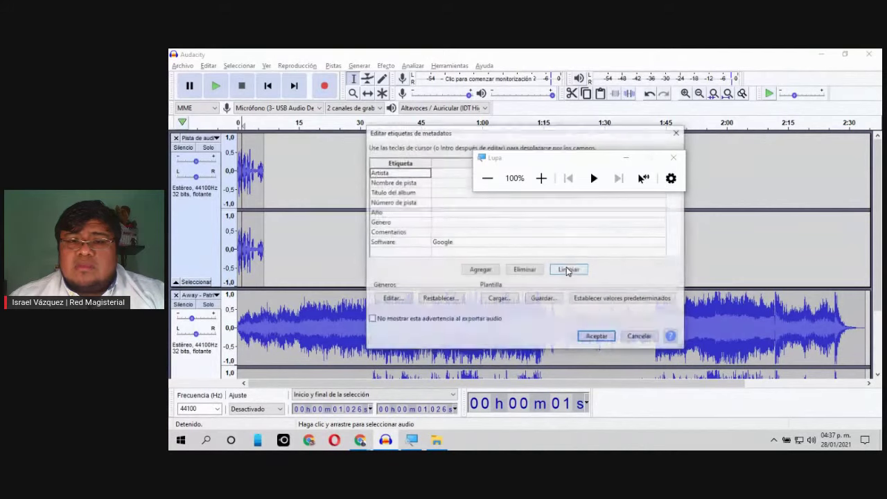
# Enter the artist's name in the Artista metadata tag and accept the metadata to run the export
pyautogui.moveTo(504, 163); pyautogui.dragTo(220, 257)
pyautogui.click(461, 176)
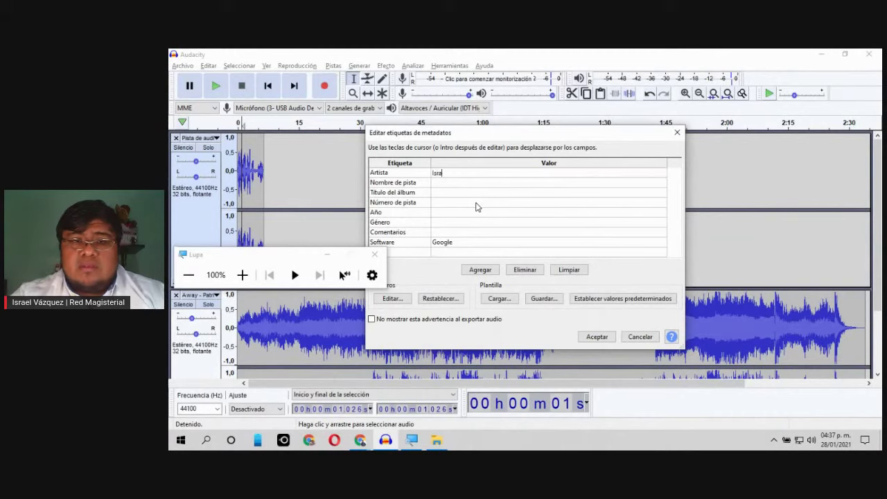
pyautogui.click(494, 193)
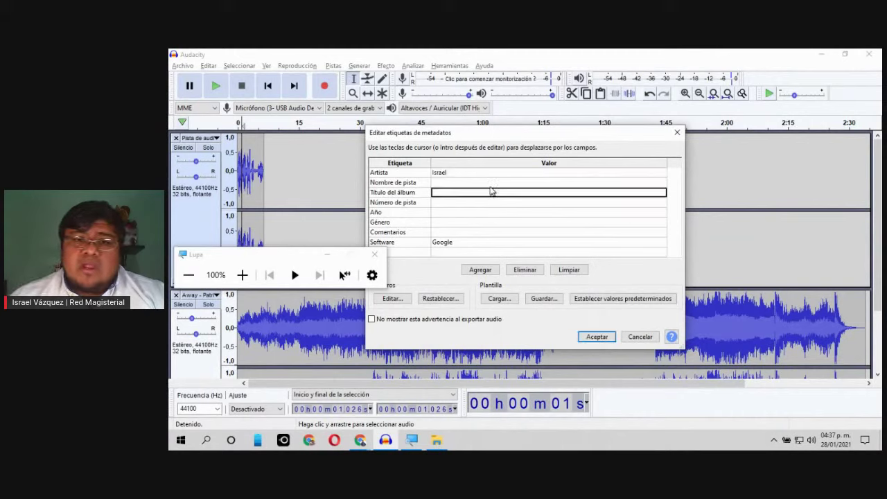
pyautogui.press('Up')
pyautogui.press('Down')
pyautogui.press('Down')
pyautogui.click(476, 217)
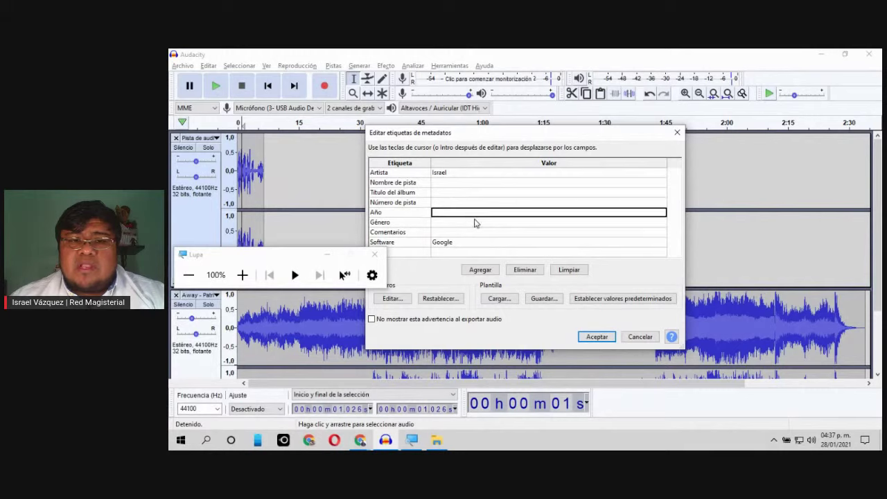
pyautogui.click(477, 221)
pyautogui.click(475, 233)
pyautogui.click(471, 242)
pyautogui.click(471, 252)
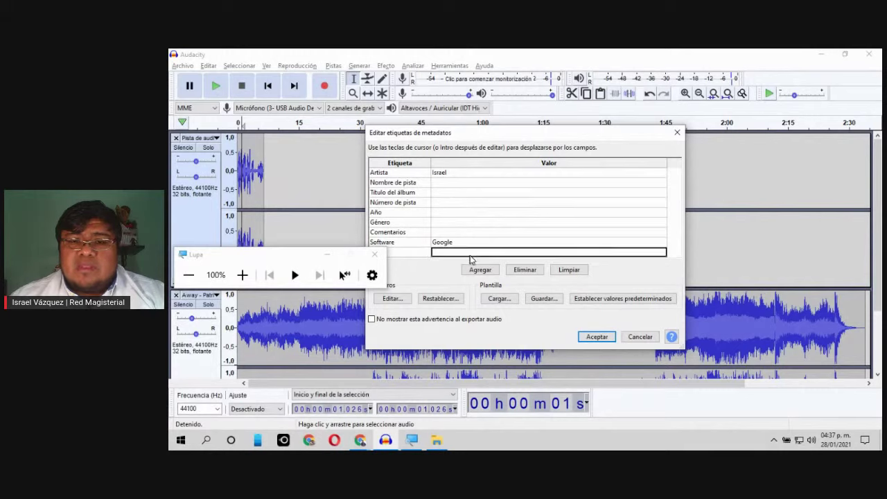
pyautogui.click(597, 338)
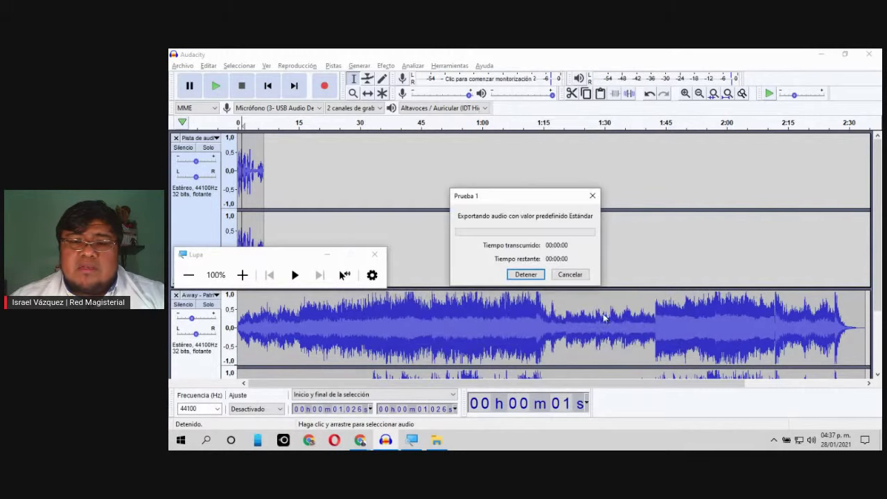
# Check the exported Prueba 1.mp3 in the W25 folder in File Explorer and return to Audacity
pyautogui.click(323, 254)
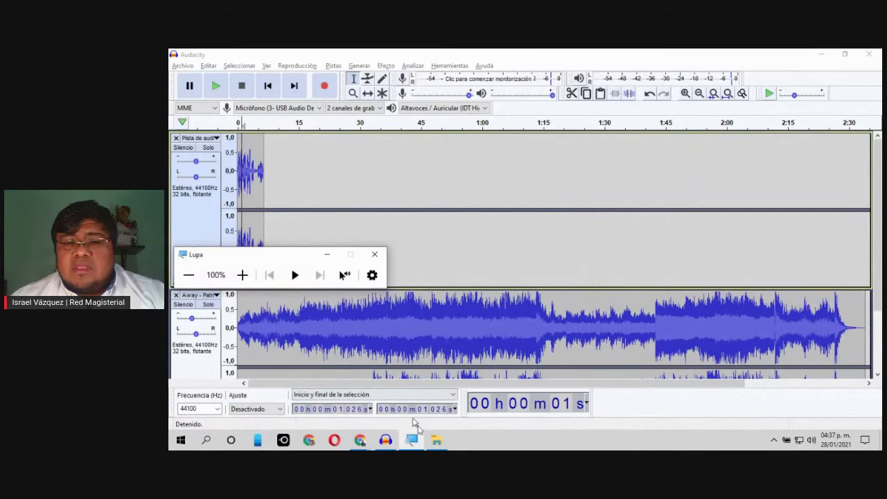
pyautogui.click(436, 441)
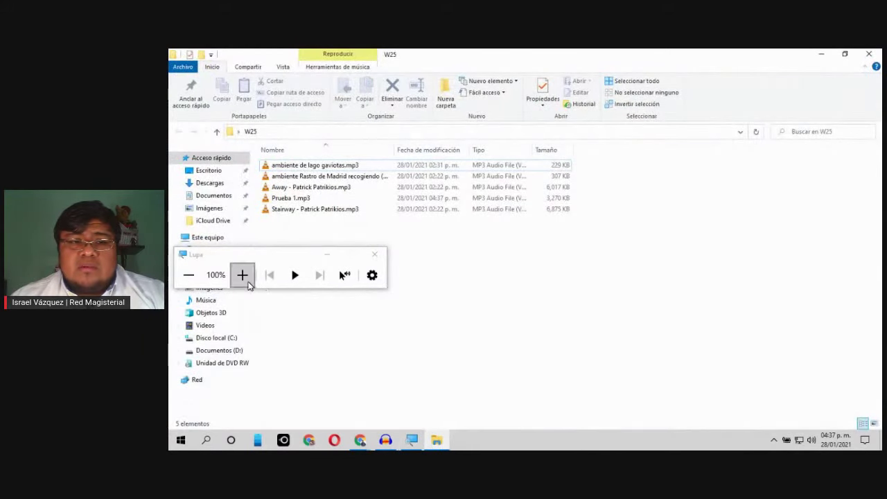
pyautogui.click(242, 276)
pyautogui.click(334, 125)
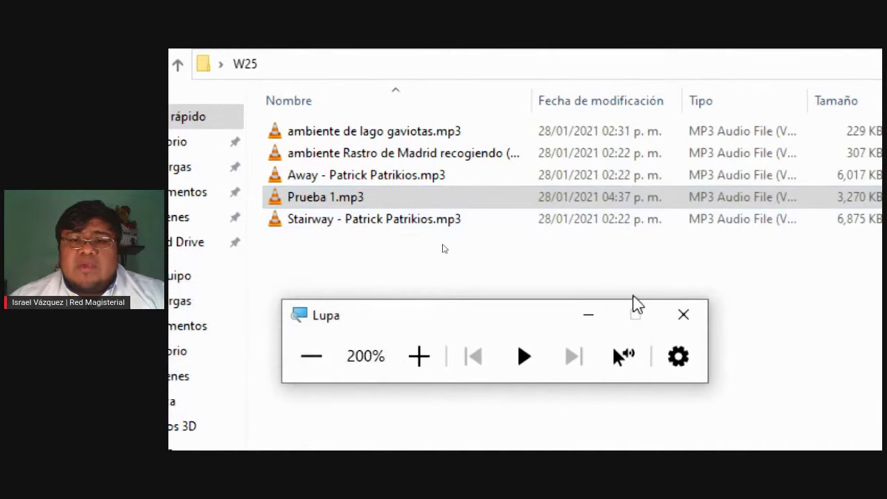
pyautogui.click(312, 359)
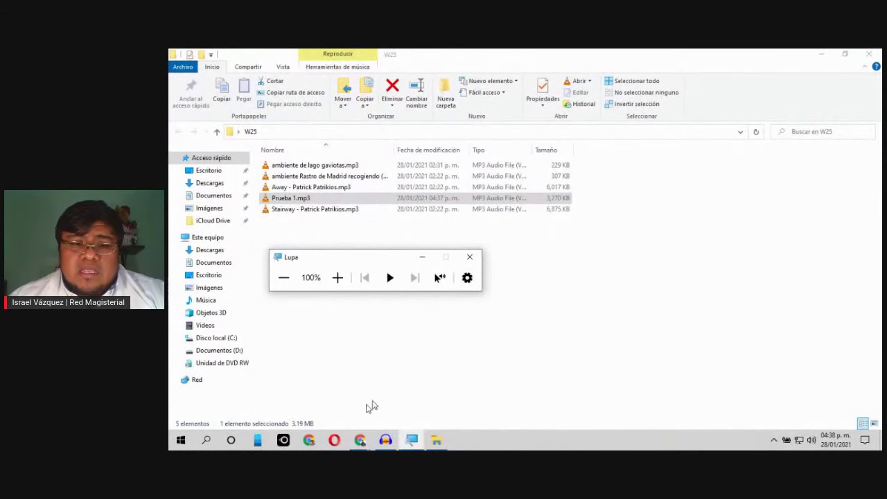
pyautogui.click(385, 441)
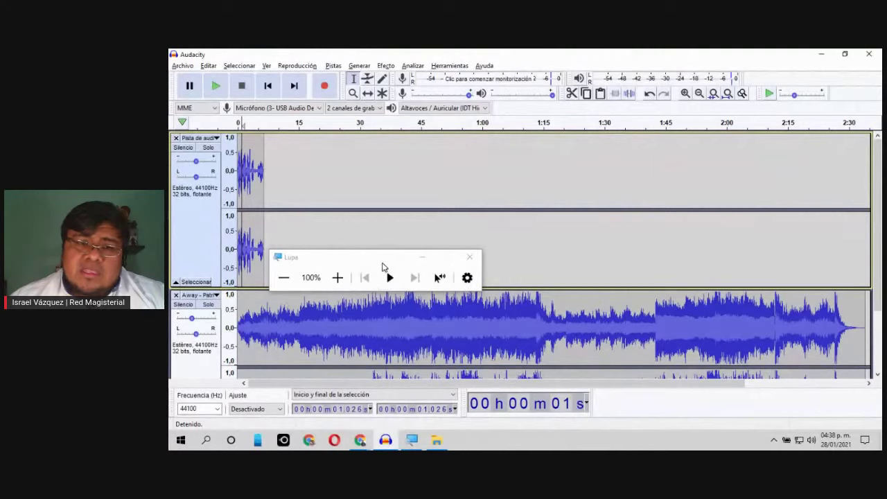
pyautogui.moveTo(390, 264); pyautogui.dragTo(664, 173)
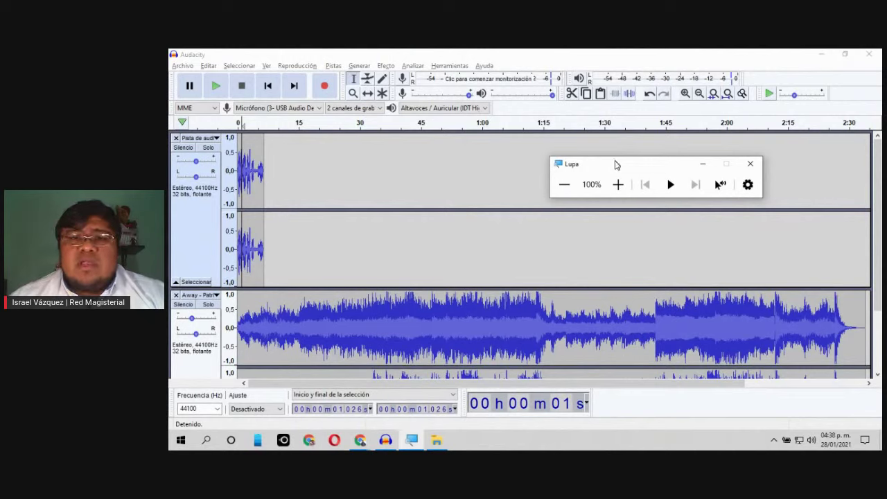
pyautogui.moveTo(615, 172); pyautogui.dragTo(520, 164)
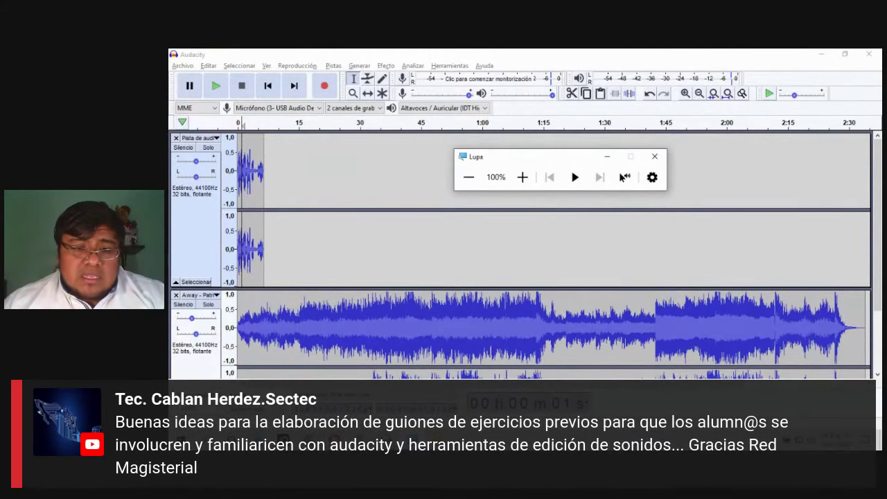
pyautogui.moveTo(360, 441)
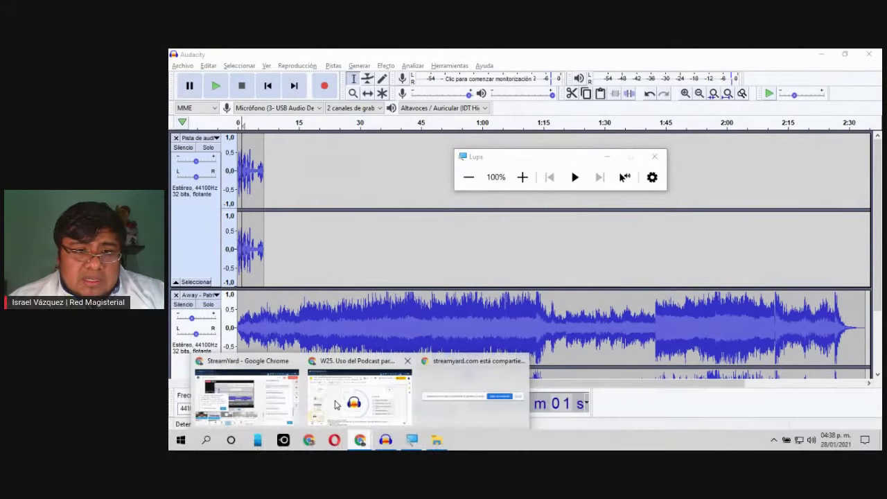
pyautogui.moveTo(276, 400)
pyautogui.moveTo(326, 398)
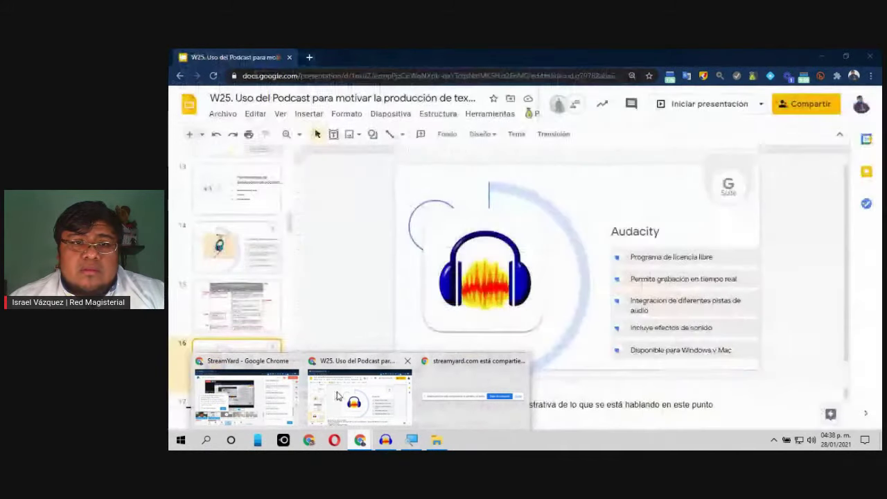
# Minimize the open windows to reach the desktop and open Podcast Día de muertos.mp4 for playback in VLC
pyautogui.click(437, 441)
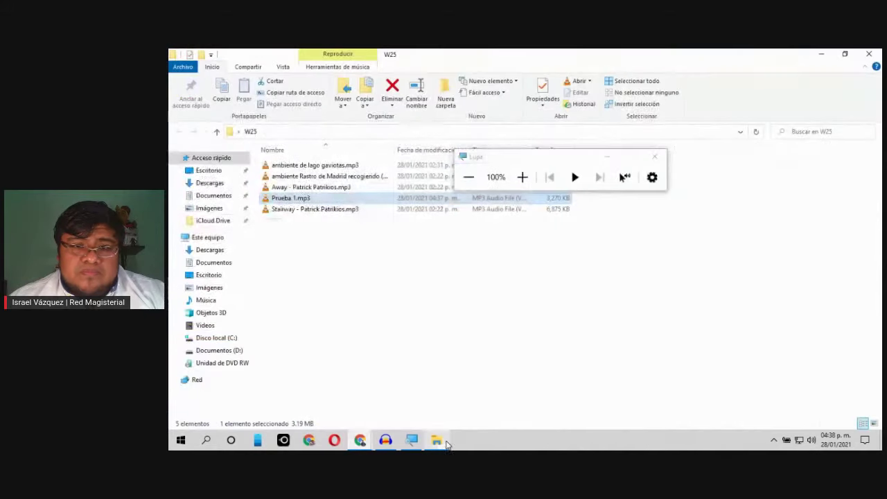
pyautogui.click(354, 243)
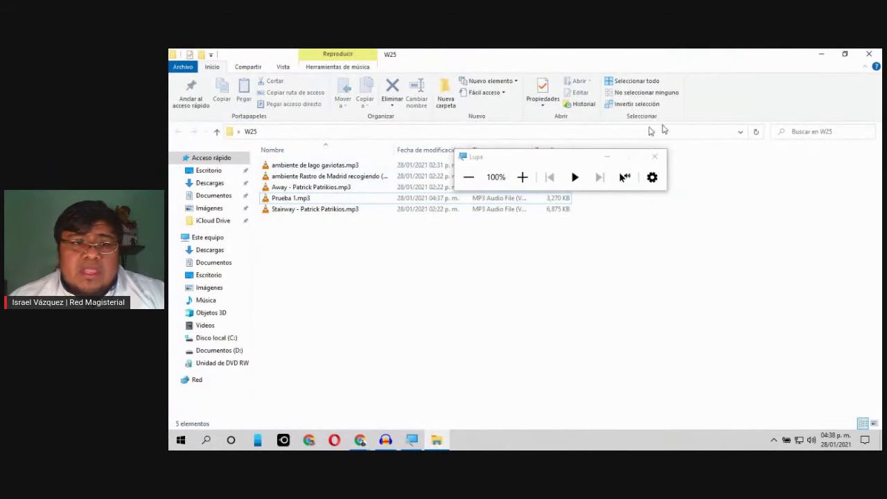
pyautogui.click(821, 54)
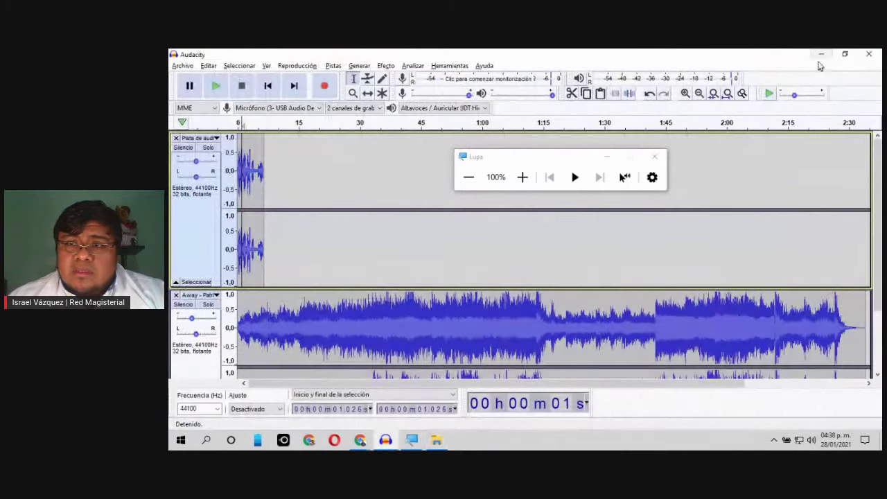
pyautogui.click(819, 57)
pyautogui.click(816, 56)
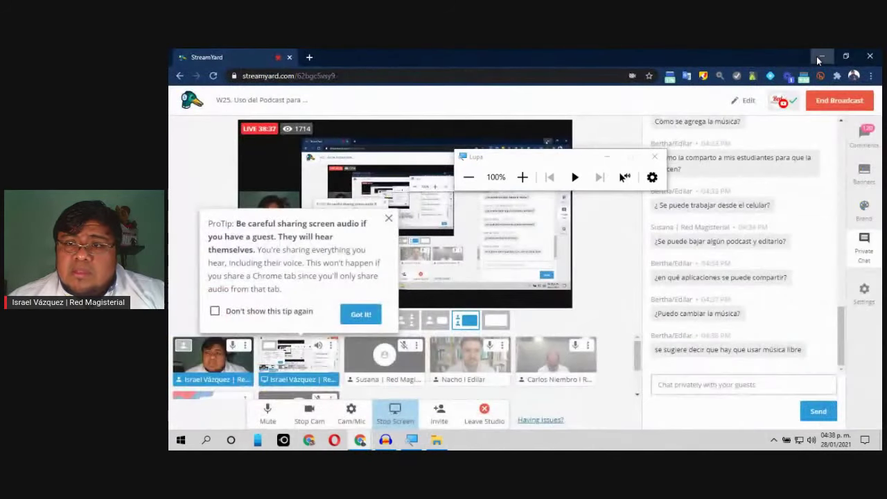
pyautogui.click(816, 56)
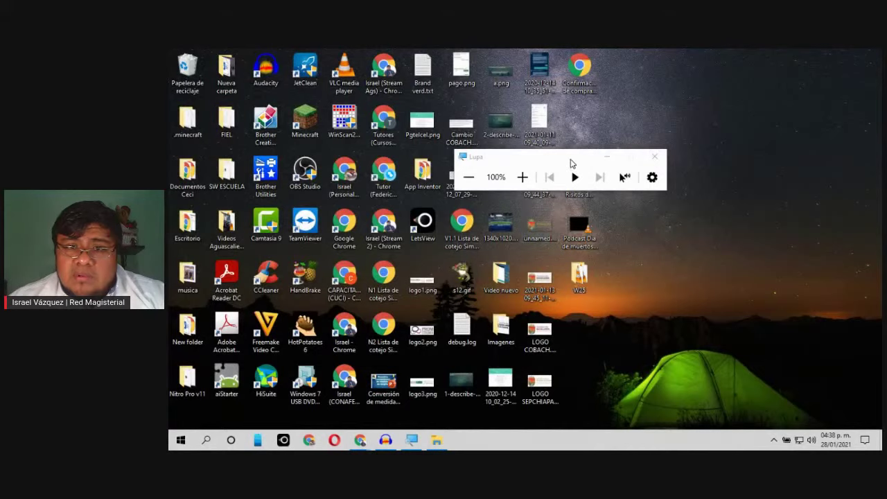
pyautogui.doubleClick(582, 231)
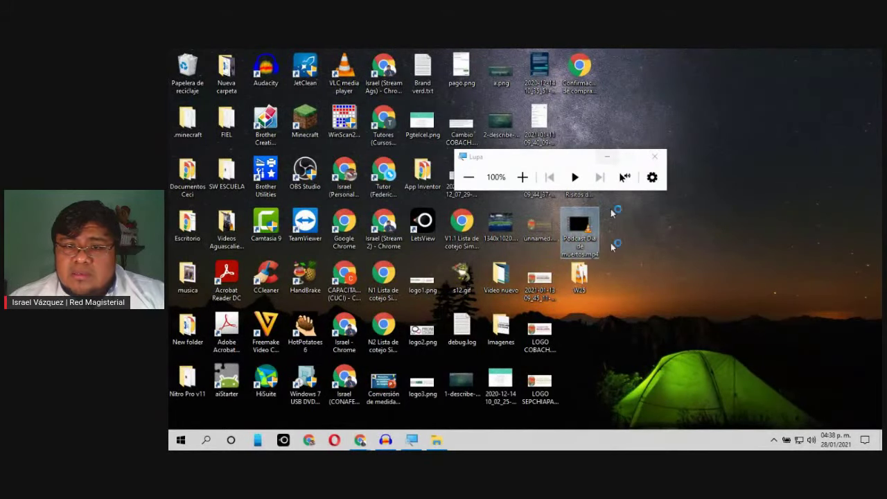
# Move the Magnifier window clear of the VLC video area and raise the podcast's playback volume to 100%
pyautogui.click(437, 440)
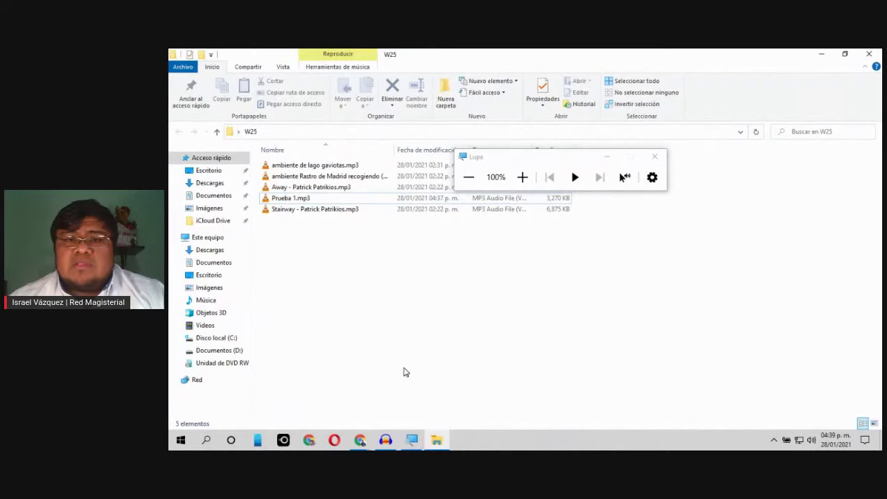
pyautogui.moveTo(505, 165); pyautogui.dragTo(317, 258)
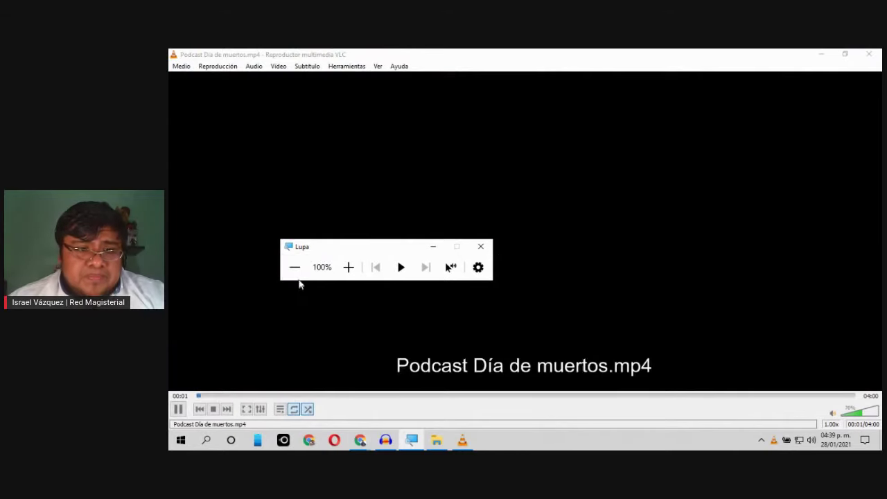
pyautogui.moveTo(307, 252); pyautogui.dragTo(488, 425)
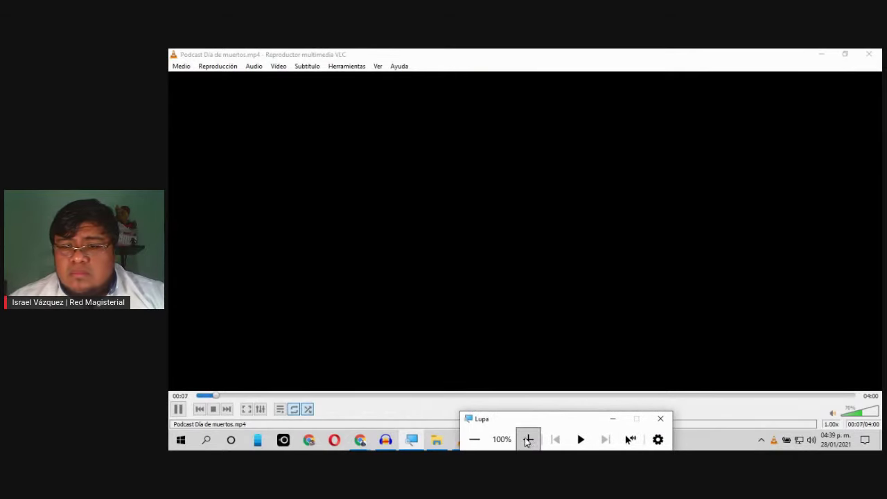
pyautogui.scroll(2, 601, 339)
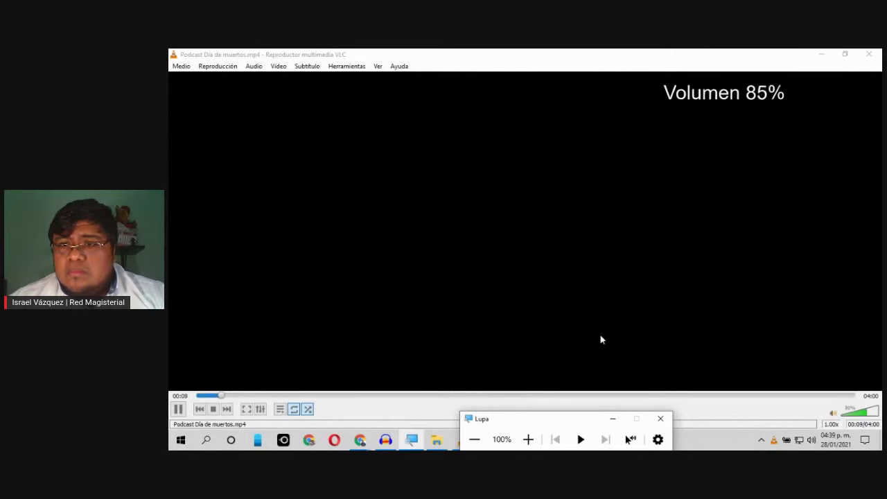
pyautogui.scroll(3, 600, 340)
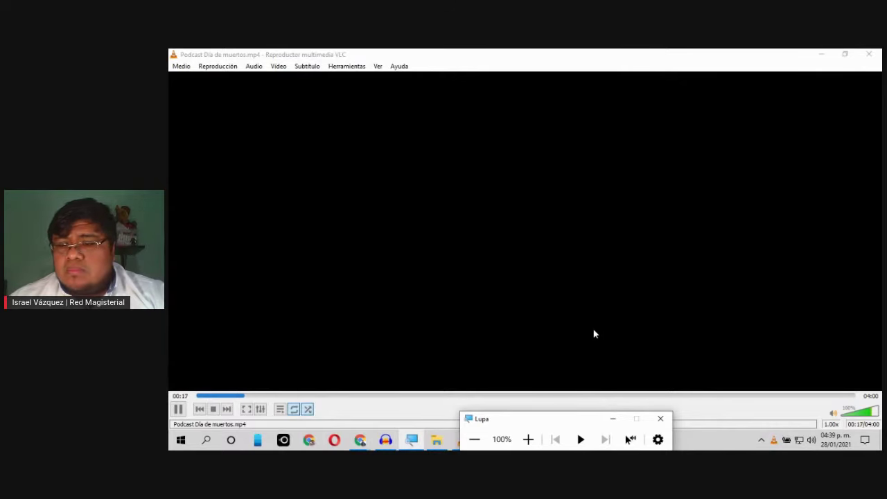
pyautogui.moveTo(582, 424); pyautogui.dragTo(468, 421)
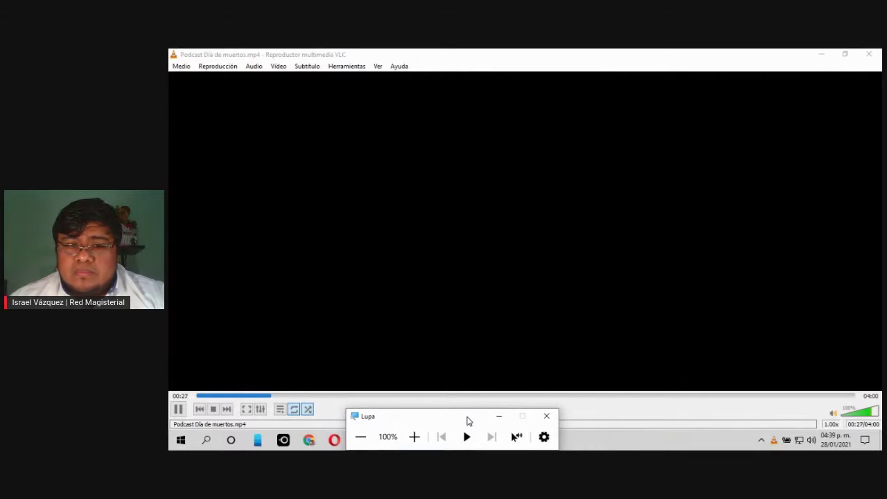
pyautogui.moveTo(468, 421); pyautogui.dragTo(378, 421)
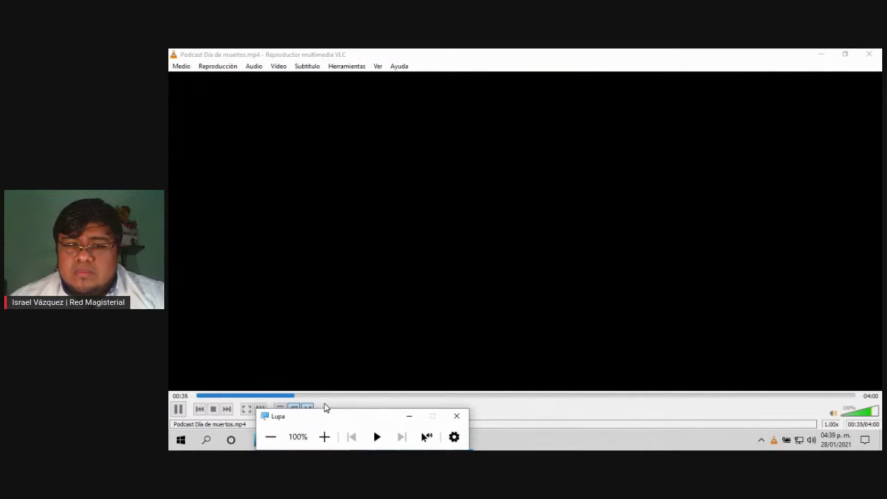
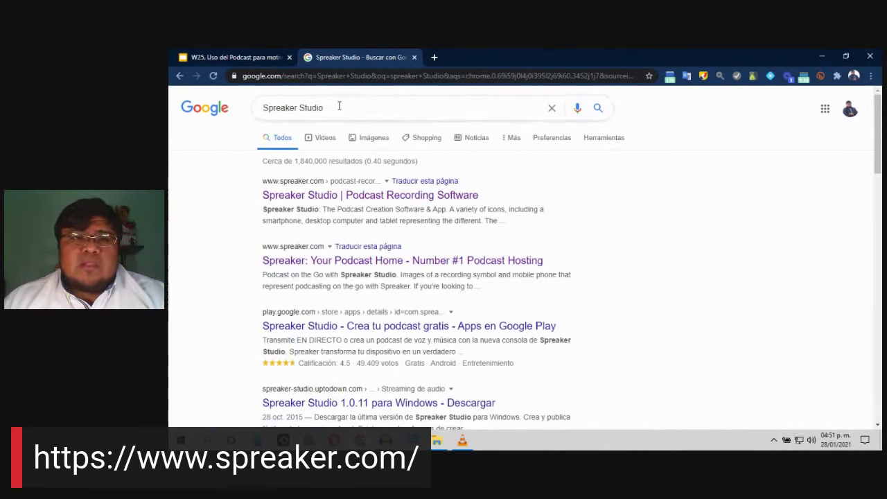
# Enlarge the Spreaker Studio search results page in Chrome to 150% zoom
pyautogui.moveTo(337, 107); pyautogui.dragTo(260, 108)
pyautogui.click(870, 76)
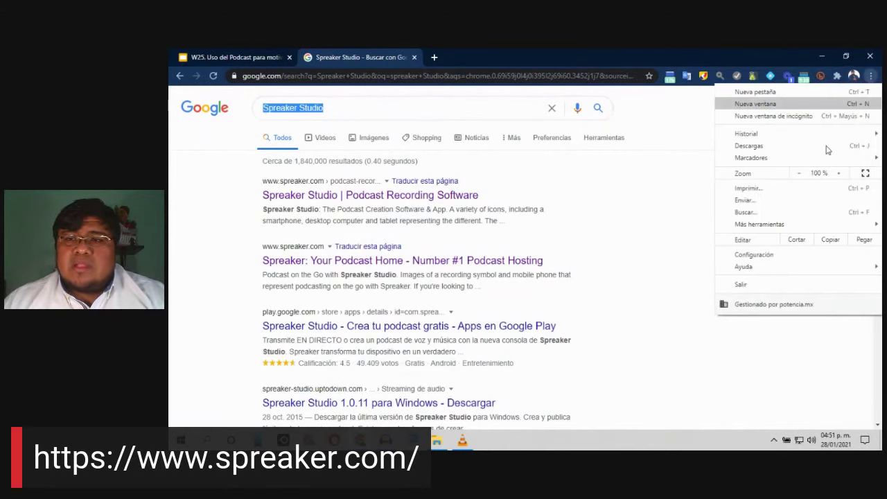
pyautogui.click(839, 174)
pyautogui.click(839, 173)
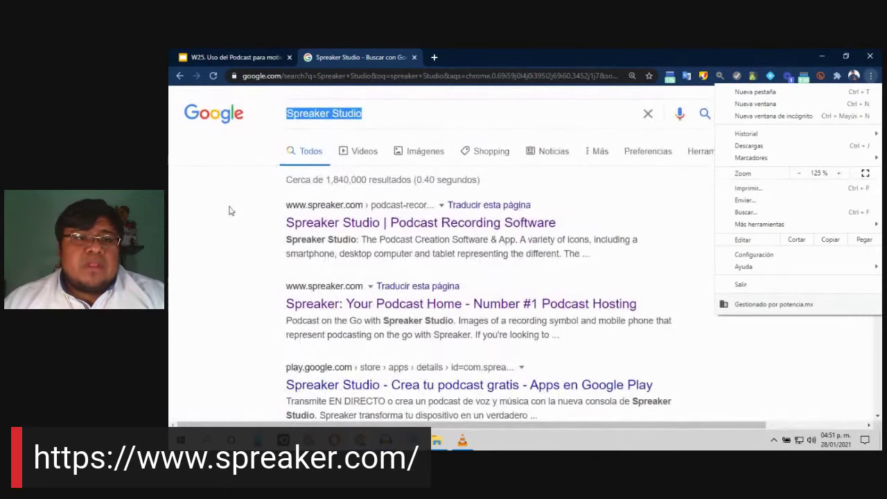
pyautogui.click(839, 173)
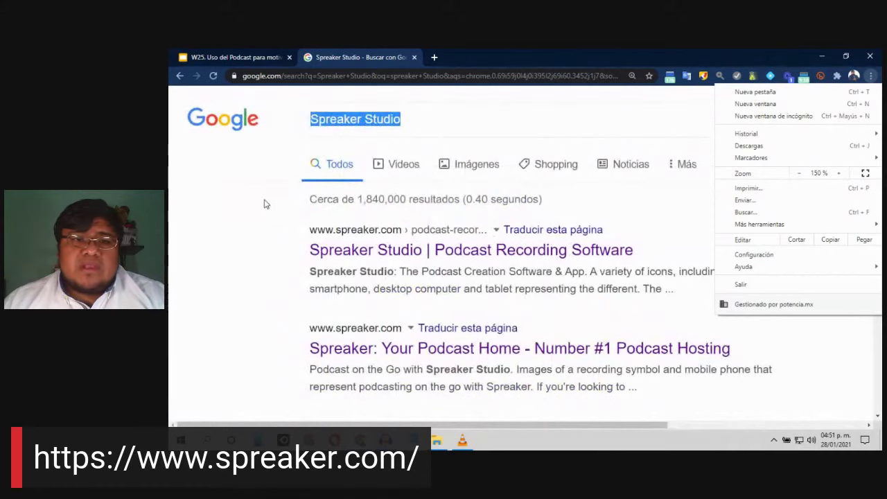
pyautogui.click(267, 205)
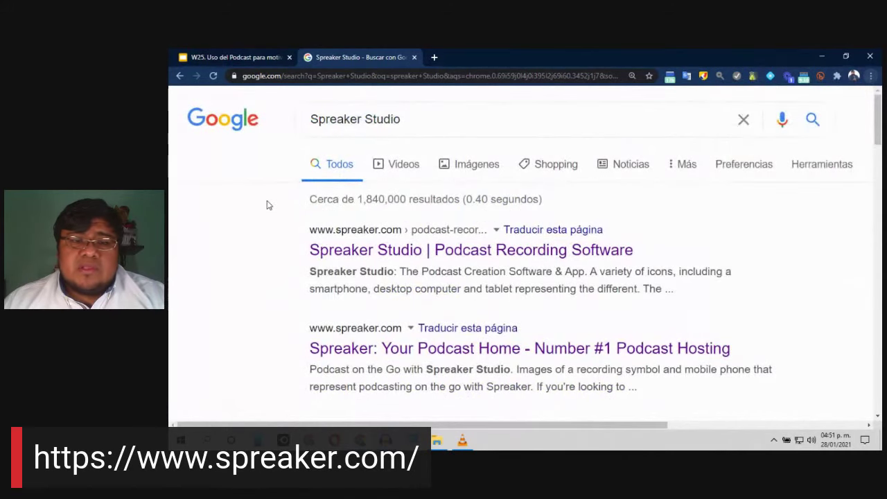
# Open the "Spreaker Studio | Podcast Recording Software" result and look over the page's introduction and download options
pyautogui.click(373, 255)
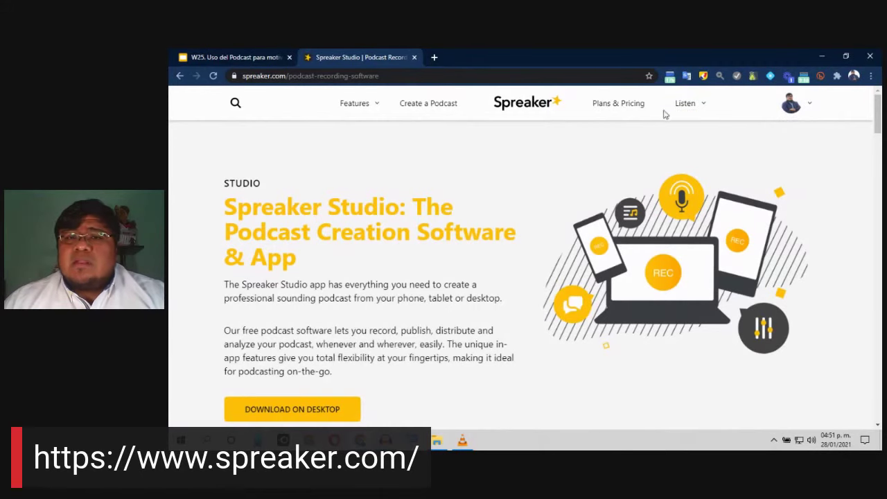
pyautogui.scroll(-2, 521, 114)
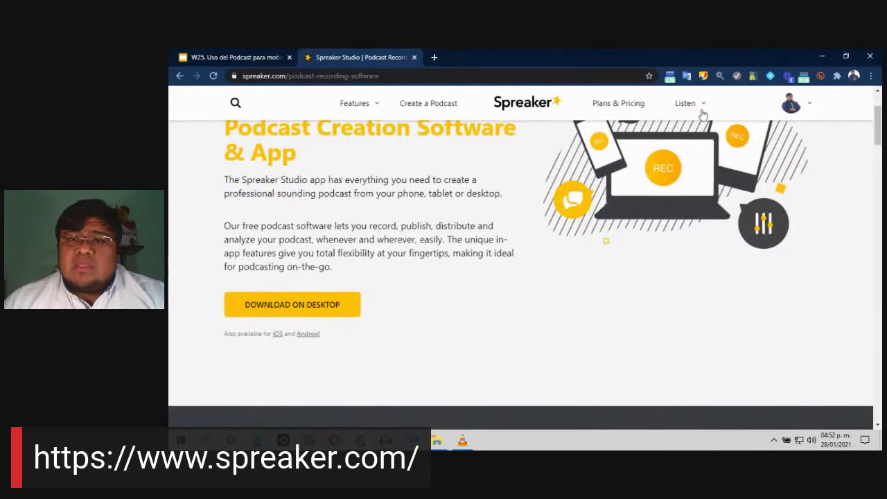
pyautogui.scroll(2, 513, 104)
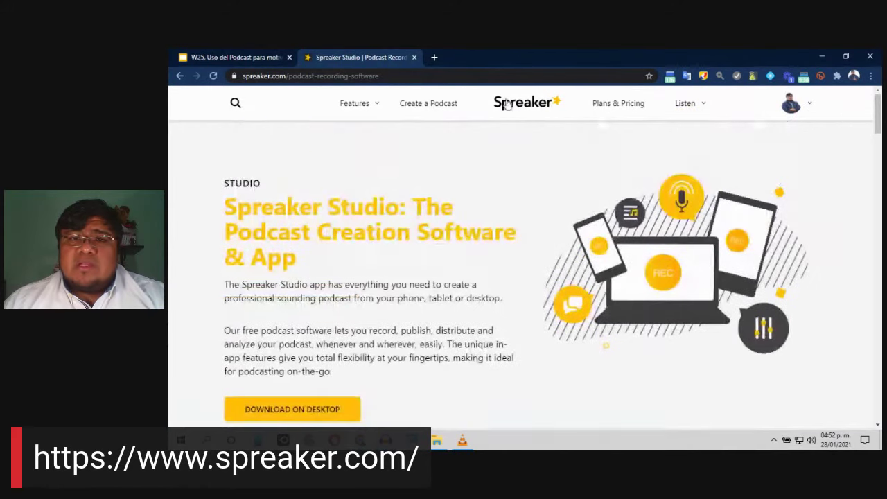
# Open Spreaker's Create a Podcast page and translate it into Spanish
pyautogui.click(451, 109)
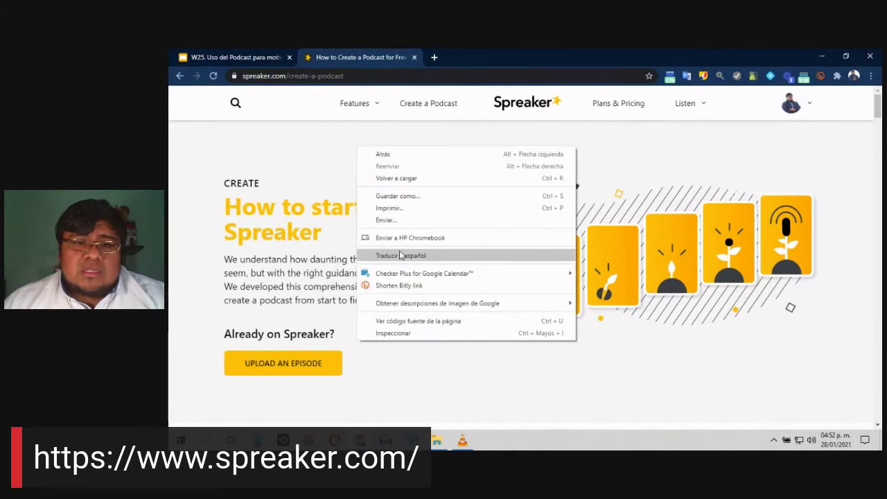
pyautogui.click(398, 254)
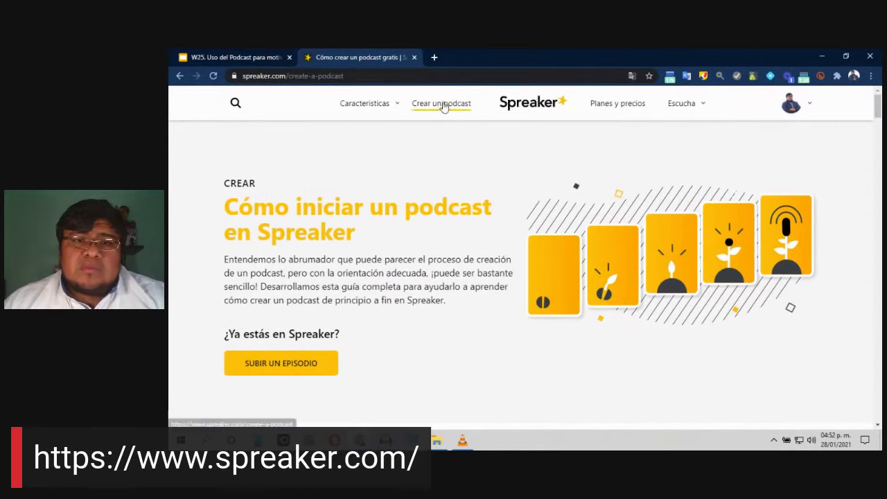
# Open Spreaker's form for uploading a new episode and translate it into Spanish
pyautogui.scroll(-2, 223, 312)
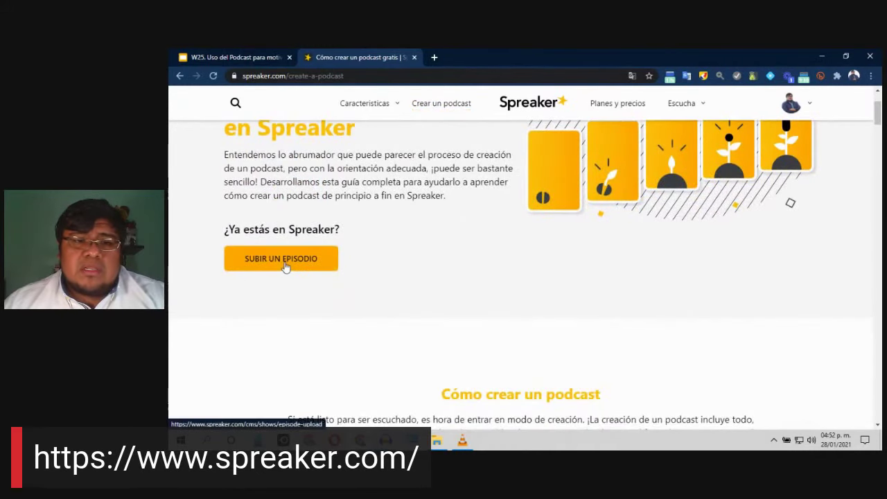
pyautogui.click(285, 267)
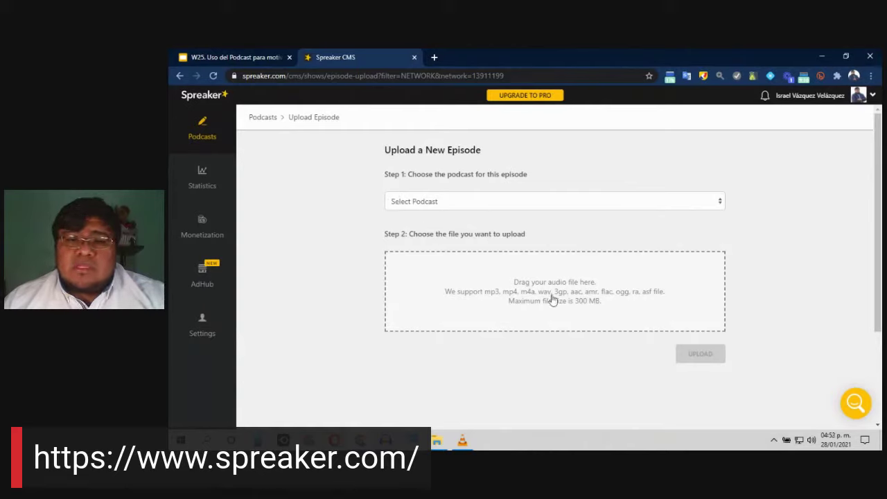
pyautogui.rightClick(339, 179)
pyautogui.click(378, 284)
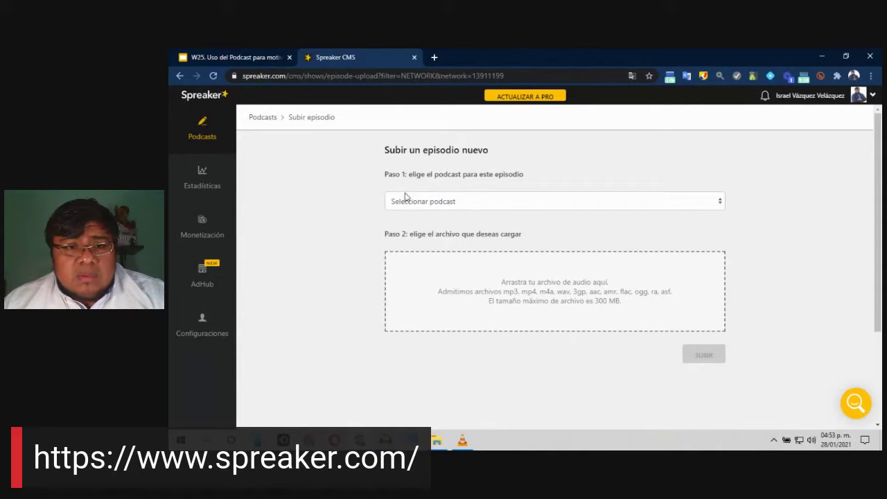
# Look through the podcast choices for the episode without selecting one, and briefly open and close the audio file picker
pyautogui.click(565, 206)
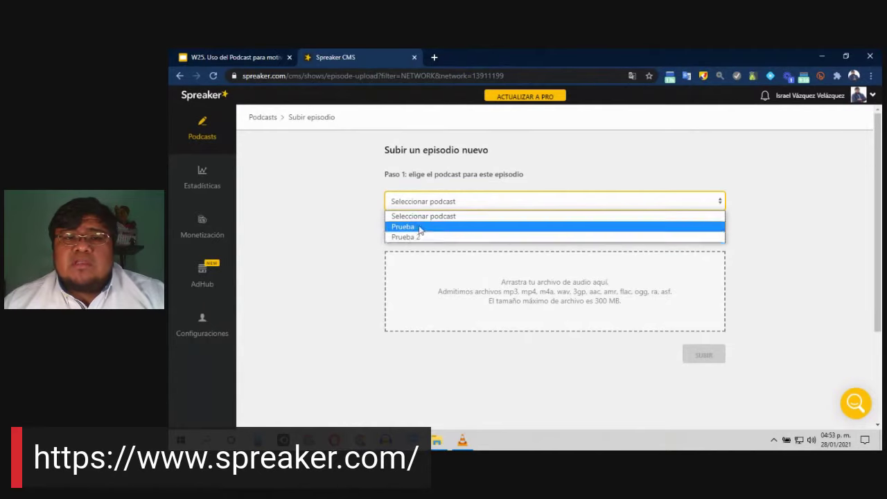
pyautogui.click(358, 234)
pyautogui.scroll(-2, 410, 214)
pyautogui.scroll(2, 422, 234)
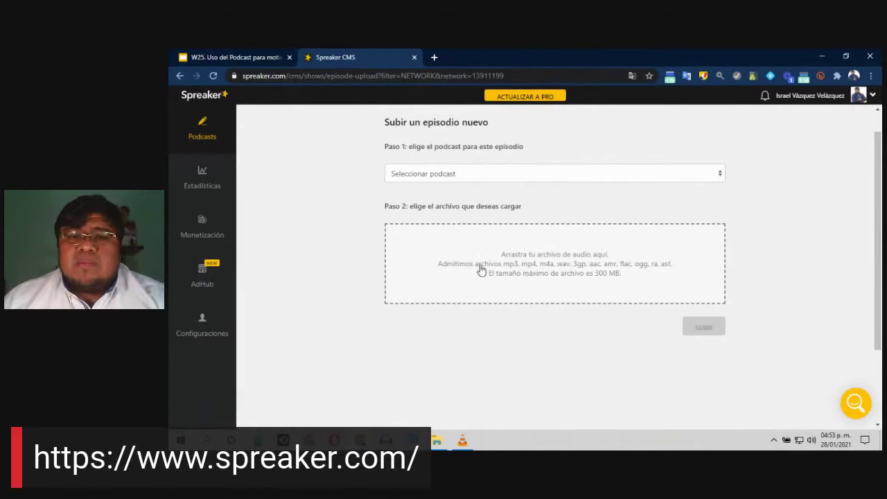
pyautogui.click(551, 267)
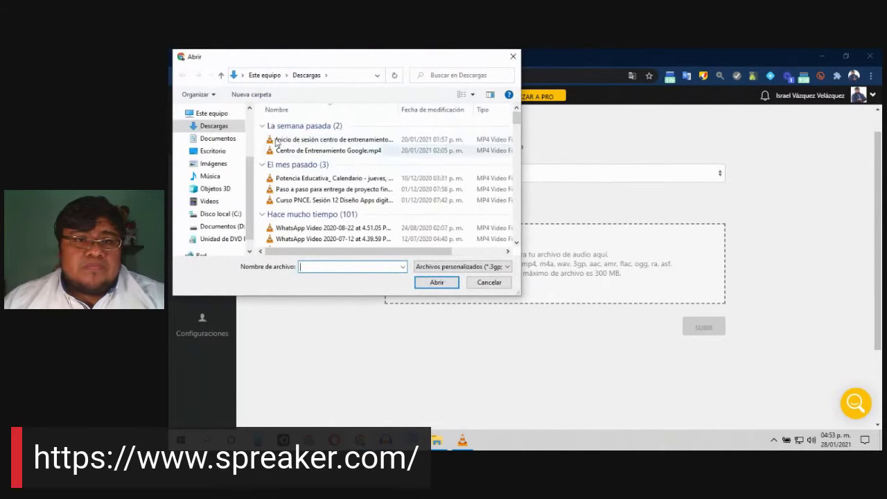
pyautogui.click(513, 57)
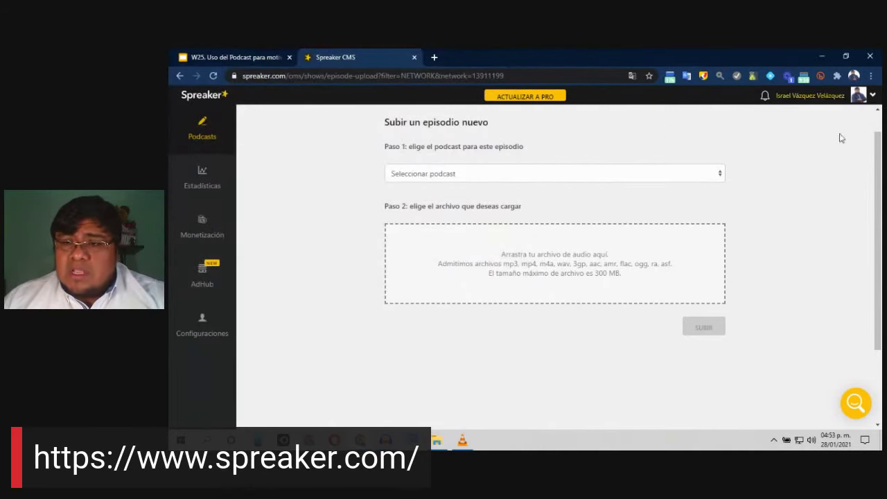
# Add Podcast Día de muertos.mp4 from the desktop to the upload area by dropping the file there
pyautogui.click(882, 438)
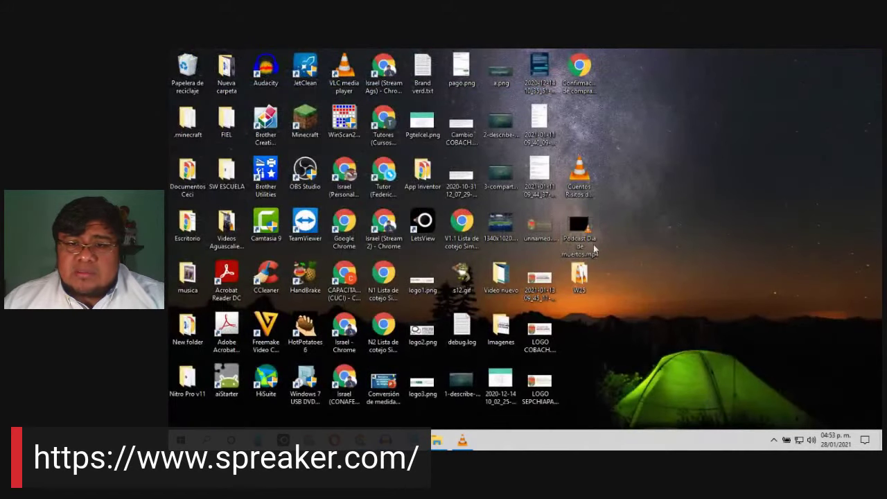
pyautogui.moveTo(576, 208); pyautogui.dragTo(561, 269)
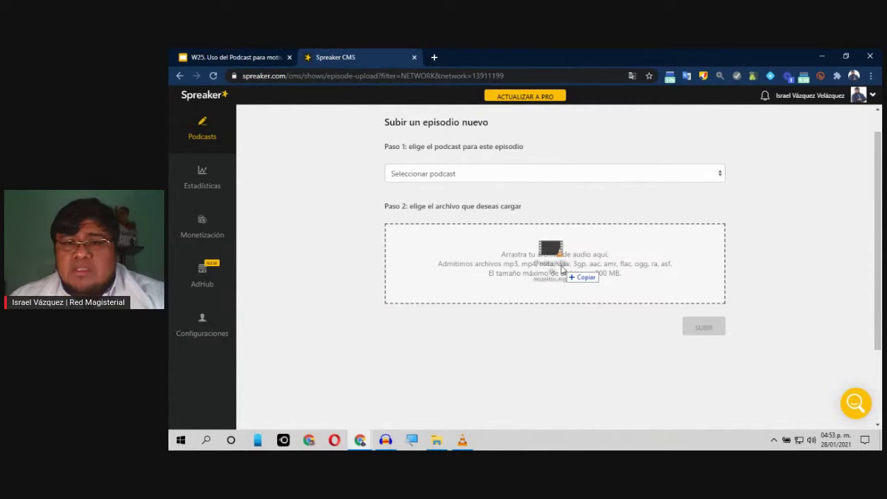
pyautogui.moveTo(561, 269); pyautogui.dragTo(561, 270)
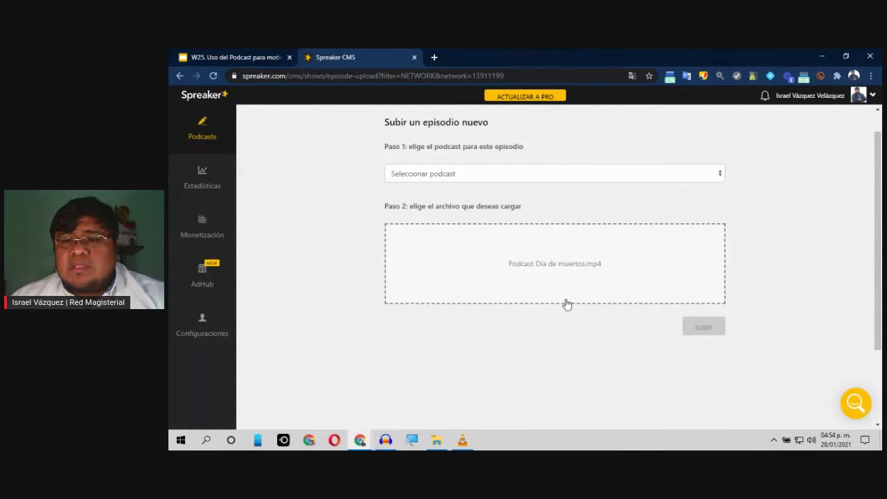
pyautogui.scroll(-2, 568, 331)
pyautogui.scroll(3, 569, 330)
pyautogui.scroll(-3, 568, 331)
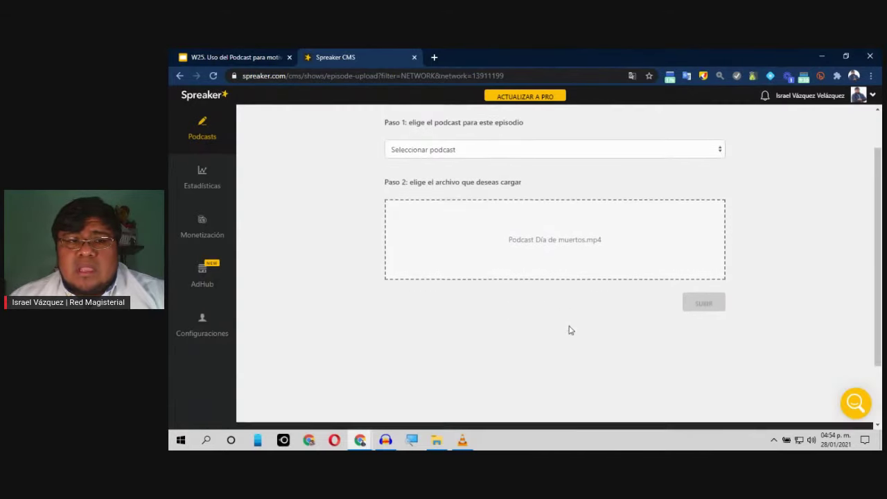
# Choose Podcast Día de muertos.mp4 from the Escritorio folder through the file picker as the episode's audio
pyautogui.click(575, 186)
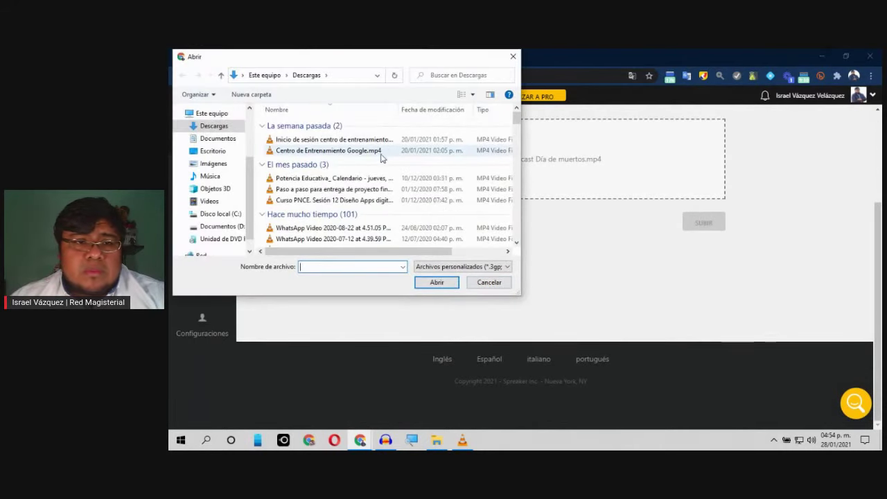
pyautogui.scroll(-2, 333, 166)
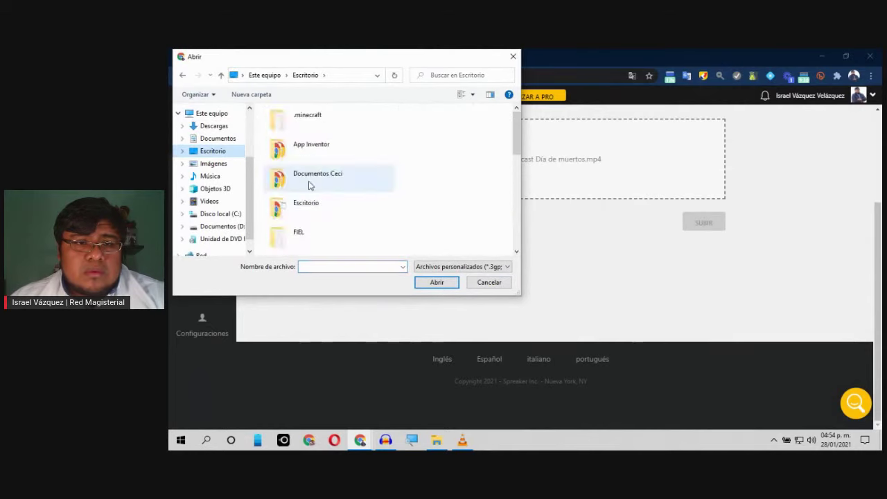
pyautogui.scroll(-5, 311, 185)
pyautogui.click(354, 240)
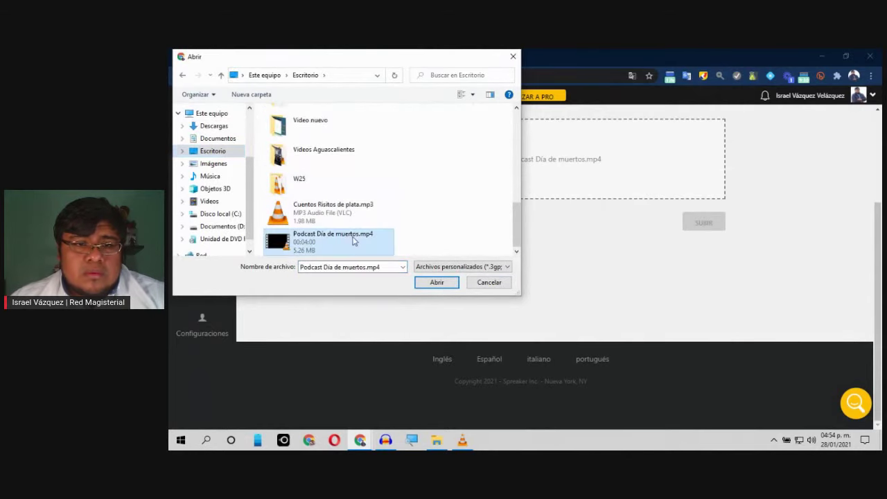
pyautogui.click(437, 278)
pyautogui.scroll(2, 432, 293)
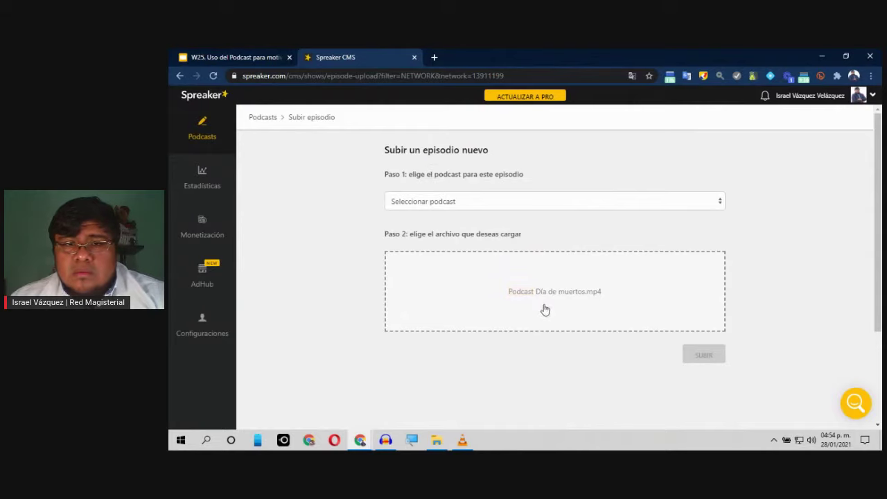
# Assign the episode to the Prueba podcast and upload the chosen file
pyautogui.click(565, 205)
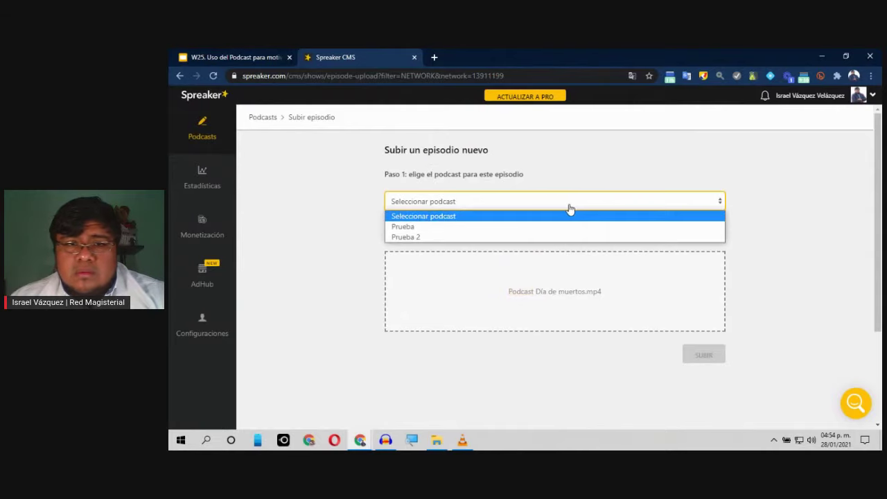
pyautogui.click(546, 218)
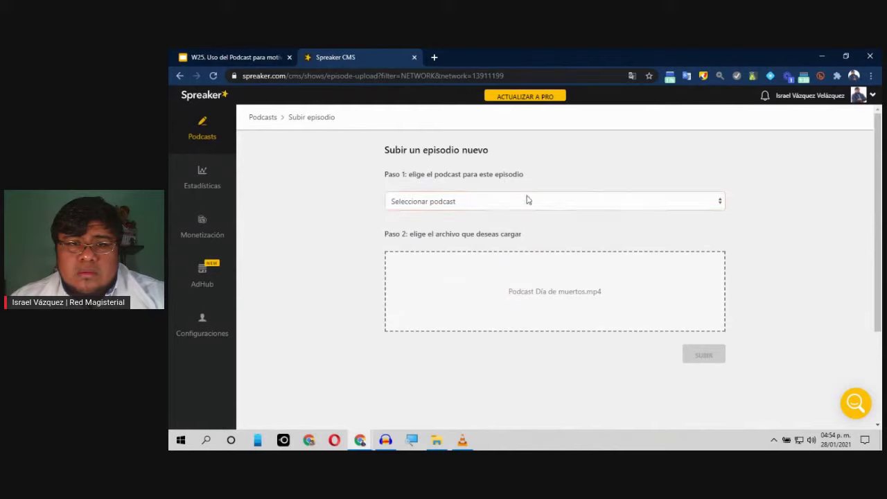
pyautogui.click(527, 200)
pyautogui.click(538, 227)
pyautogui.click(554, 291)
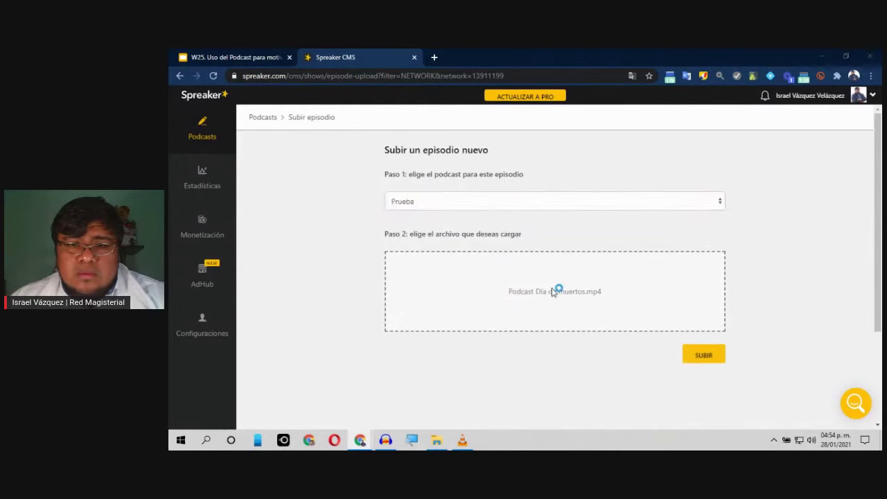
pyautogui.click(513, 56)
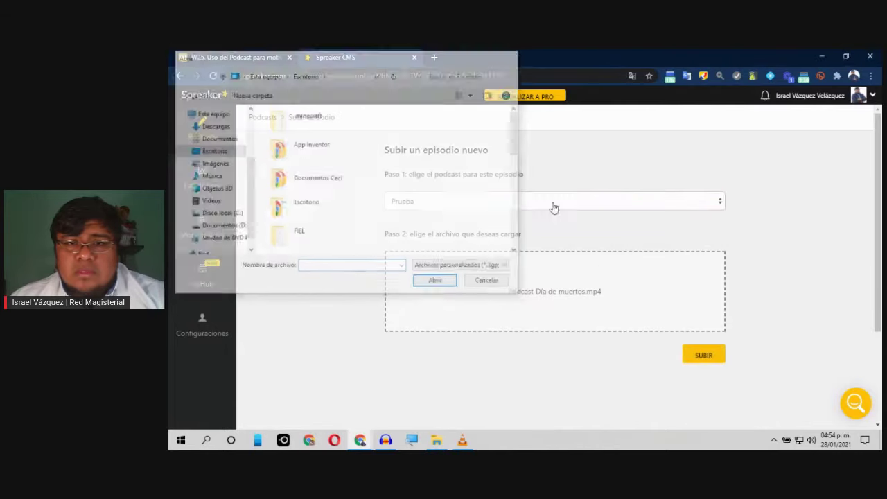
pyautogui.click(702, 355)
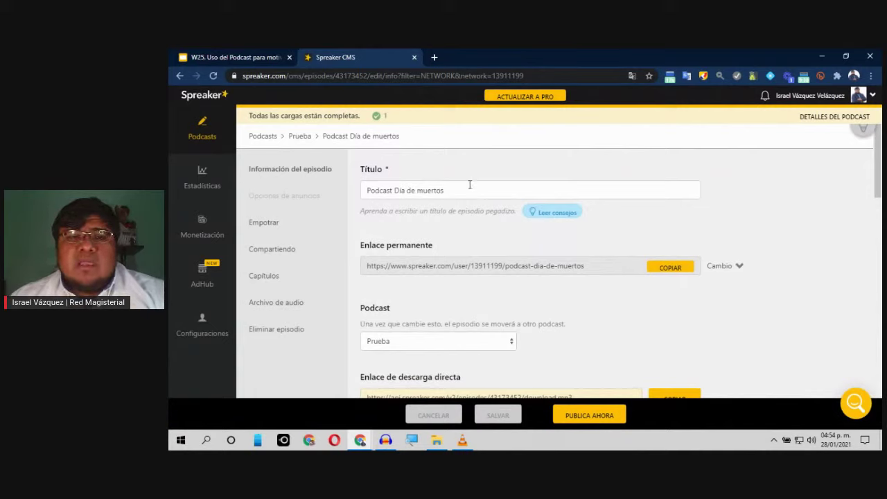
# Review the uploaded episode's title, permanent link, podcast assignment, direct download link and visibility options
pyautogui.moveTo(466, 192); pyautogui.dragTo(360, 194)
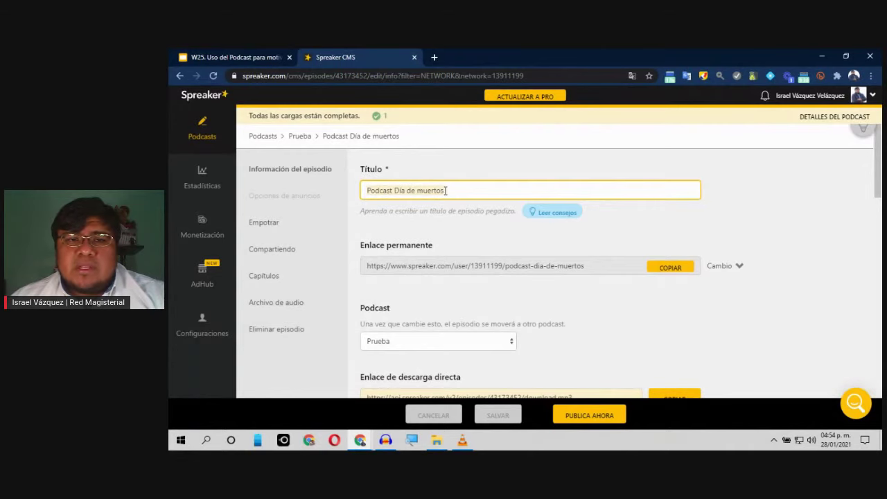
pyautogui.moveTo(445, 190); pyautogui.dragTo(358, 193)
pyautogui.scroll(-2, 386, 239)
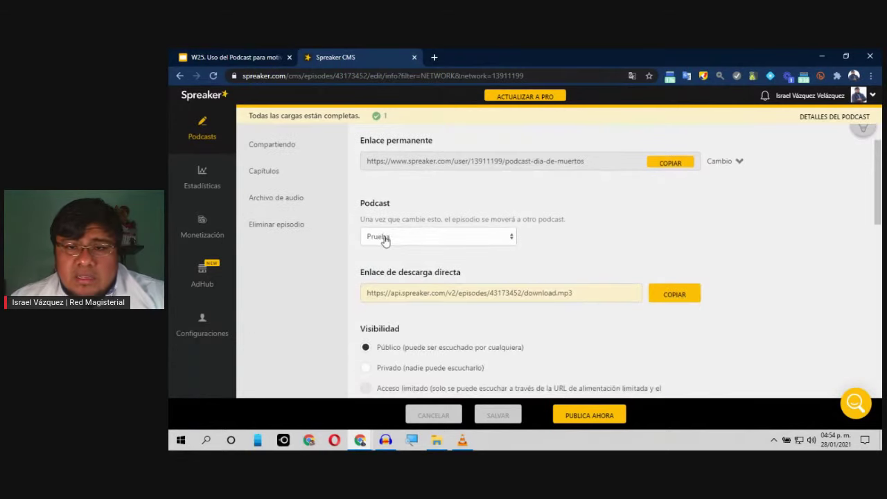
pyautogui.scroll(2, 402, 232)
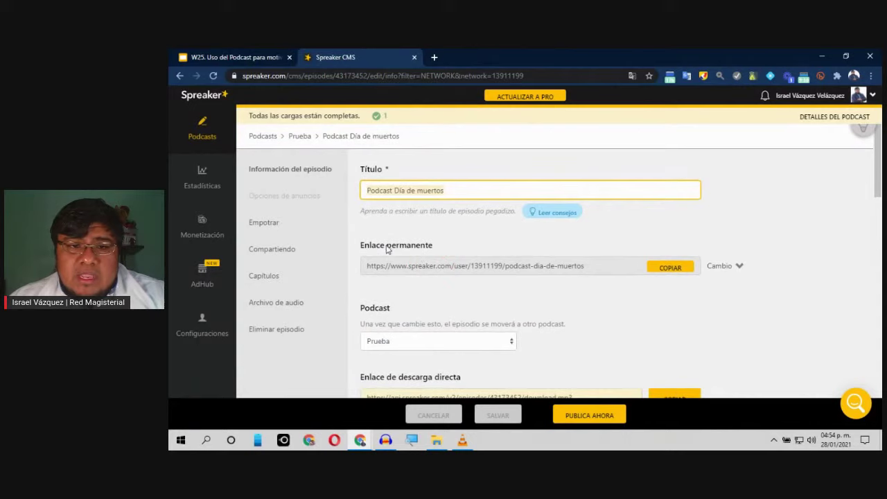
pyautogui.click(434, 266)
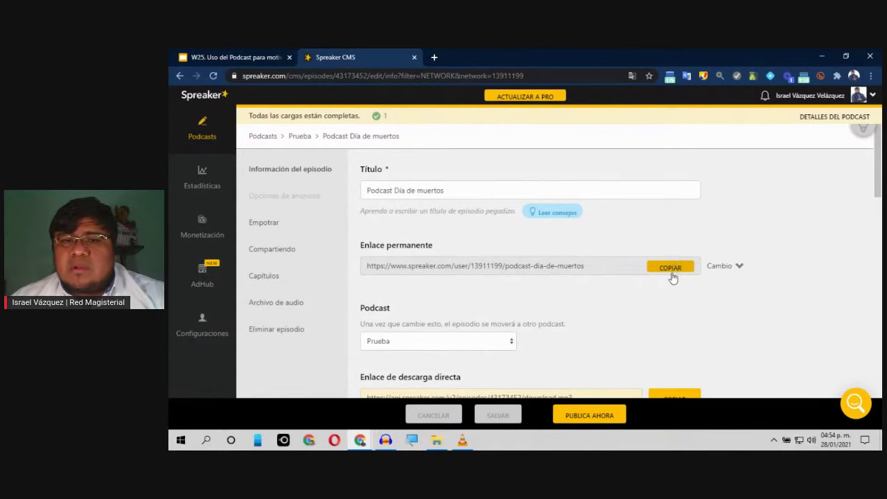
pyautogui.scroll(-1, 680, 301)
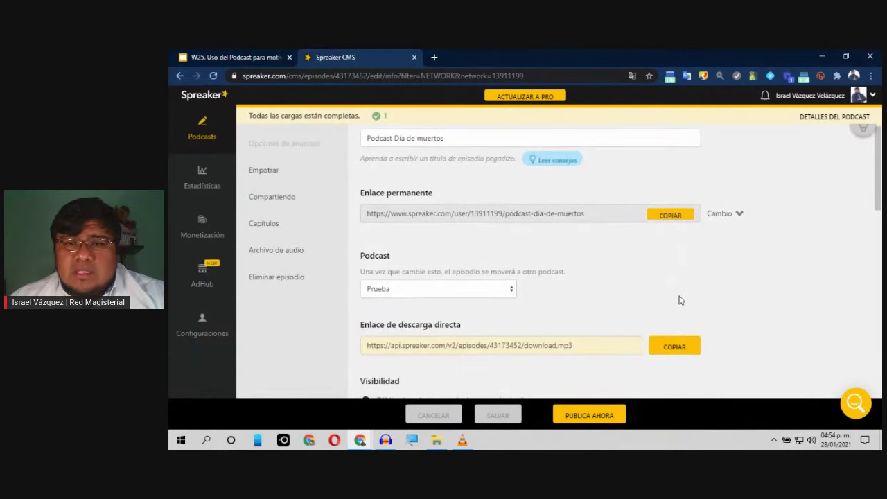
pyautogui.scroll(-1, 679, 301)
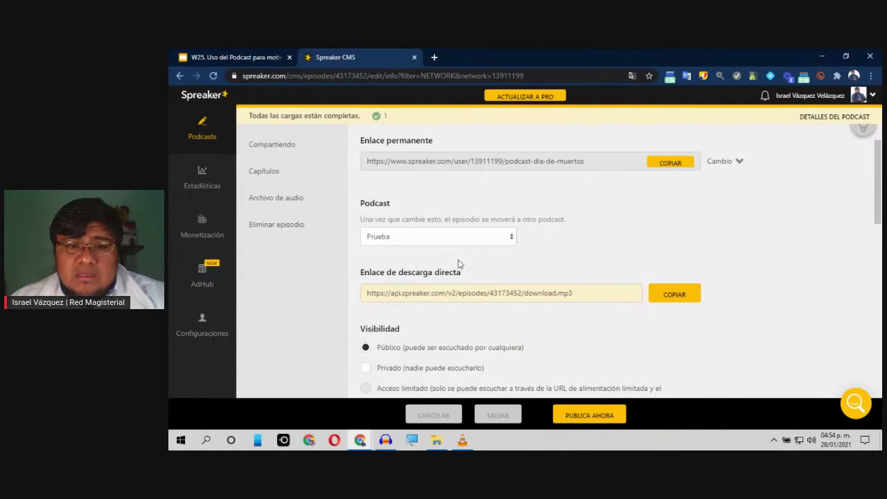
pyautogui.scroll(-1, 457, 264)
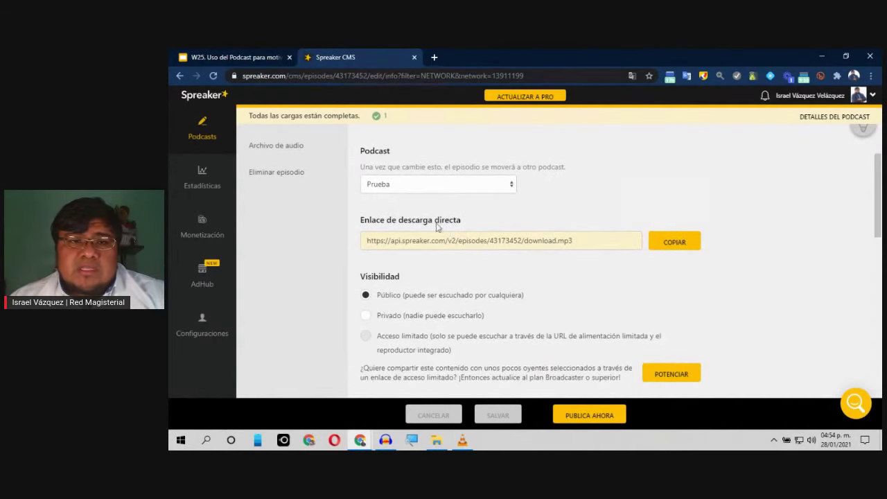
pyautogui.scroll(-1, 451, 224)
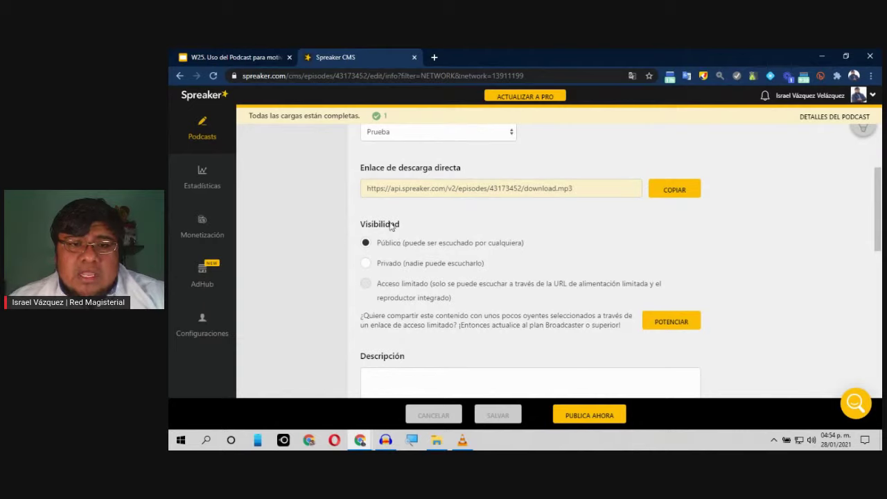
# Switch the episode's visibility to Privado and return it to Público
pyautogui.click(366, 263)
pyautogui.scroll(-1, 386, 244)
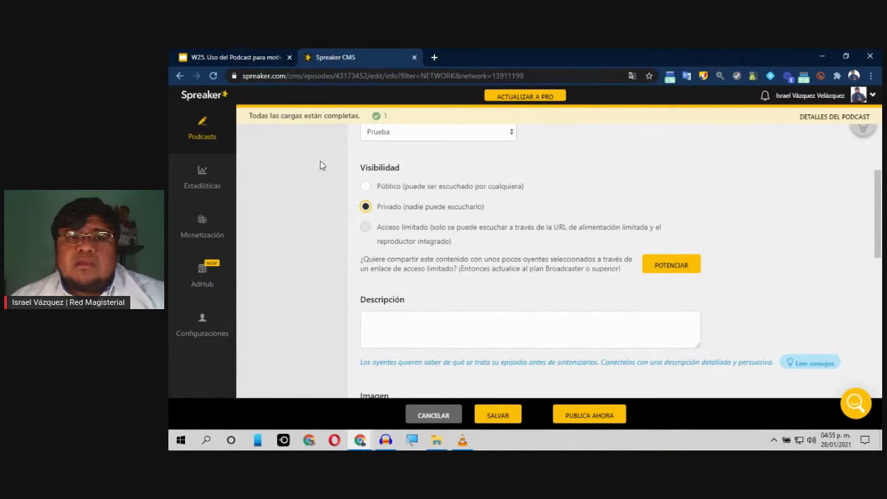
pyautogui.click(366, 188)
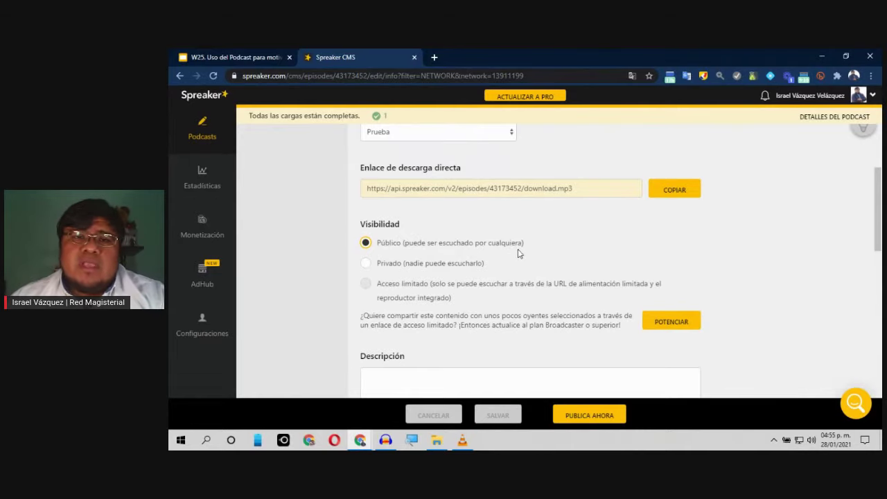
# Enter "Podcast de Día de muertos" as the episode's description
pyautogui.scroll(-4, 601, 260)
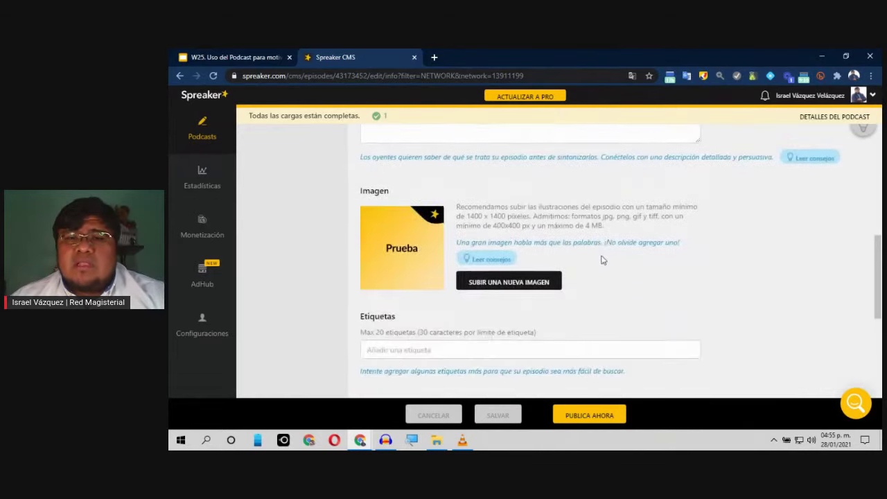
pyautogui.scroll(2, 602, 260)
pyautogui.click(591, 229)
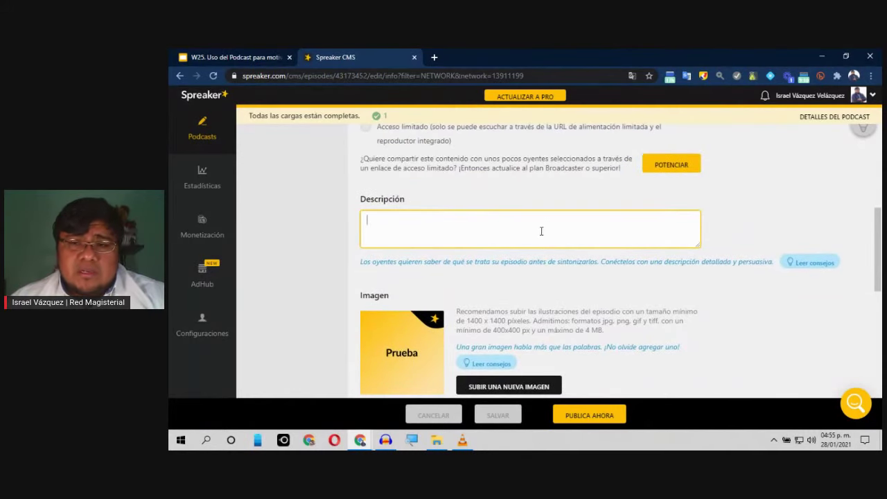
pyautogui.scroll(-2, 541, 231)
pyautogui.scroll(2, 542, 231)
pyautogui.write('odca')
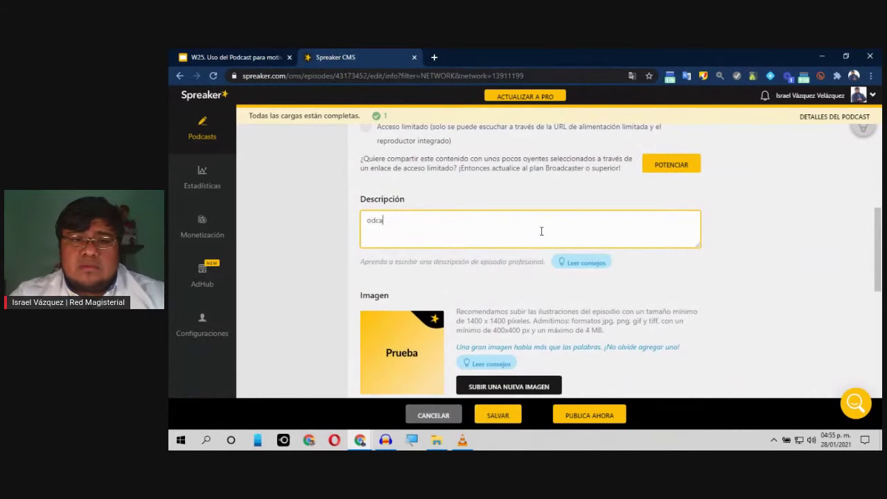
pyautogui.press('BackSpace')
pyautogui.press('BackSpace')
pyautogui.press('BackSpace')
pyautogui.write('Pod')
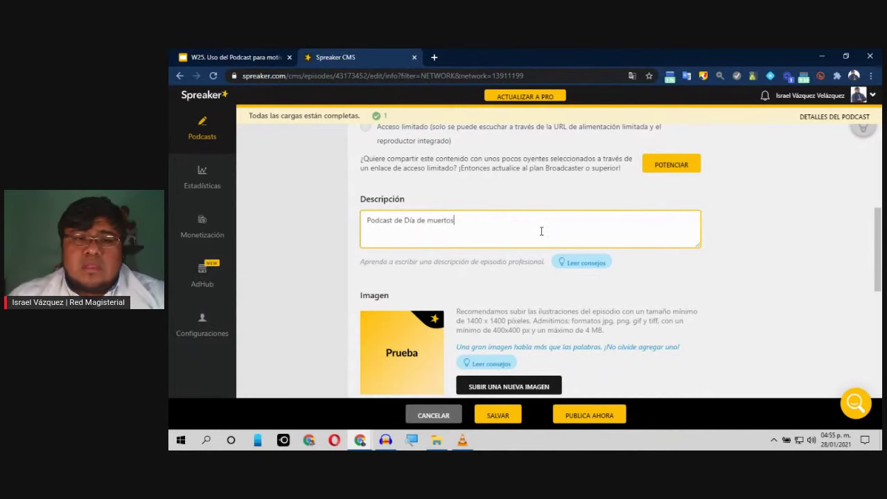
# Examine the episode's image, tags, explicit content, Apple podcast download, scheduled publishing and automatic sharing options
pyautogui.scroll(-3, 542, 236)
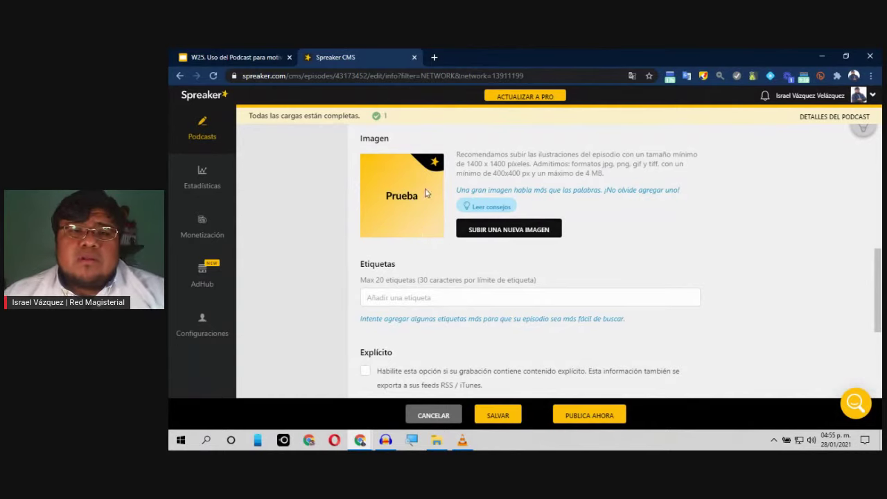
pyautogui.scroll(-2, 400, 188)
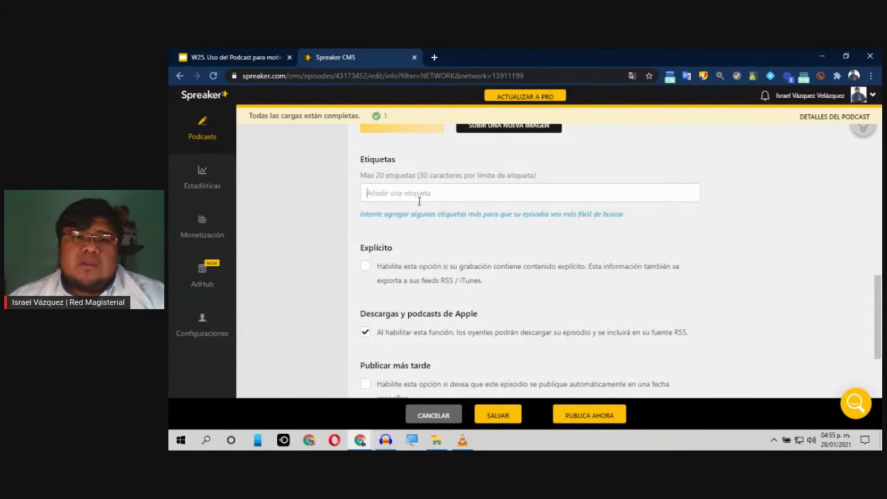
pyautogui.scroll(5, 419, 201)
pyautogui.scroll(-3, 416, 201)
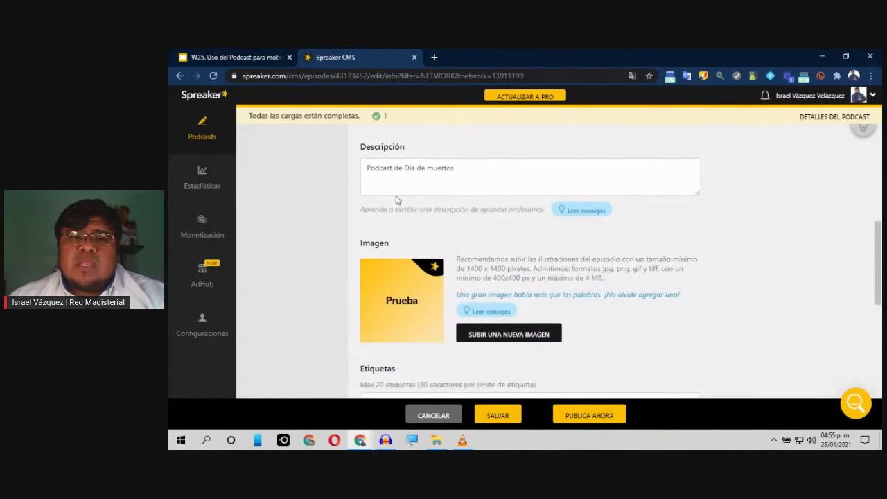
pyautogui.scroll(-2, 339, 254)
pyautogui.click(396, 195)
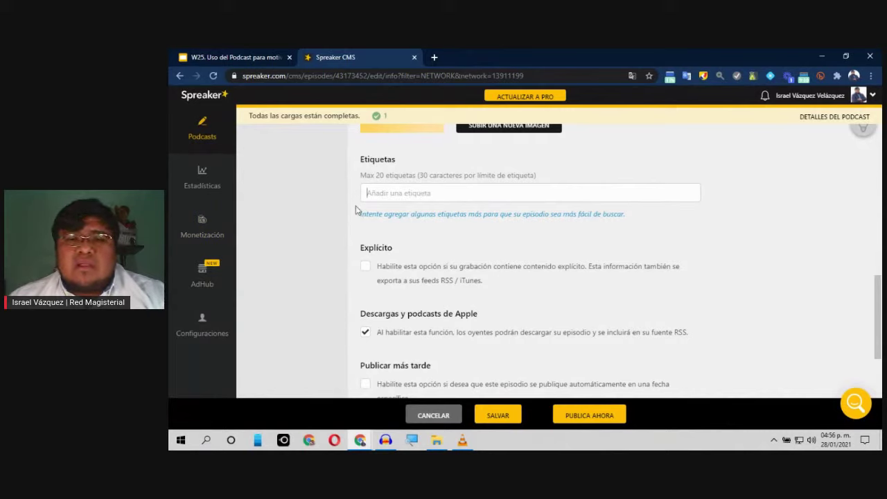
pyautogui.scroll(-4, 336, 219)
pyautogui.scroll(2, 354, 201)
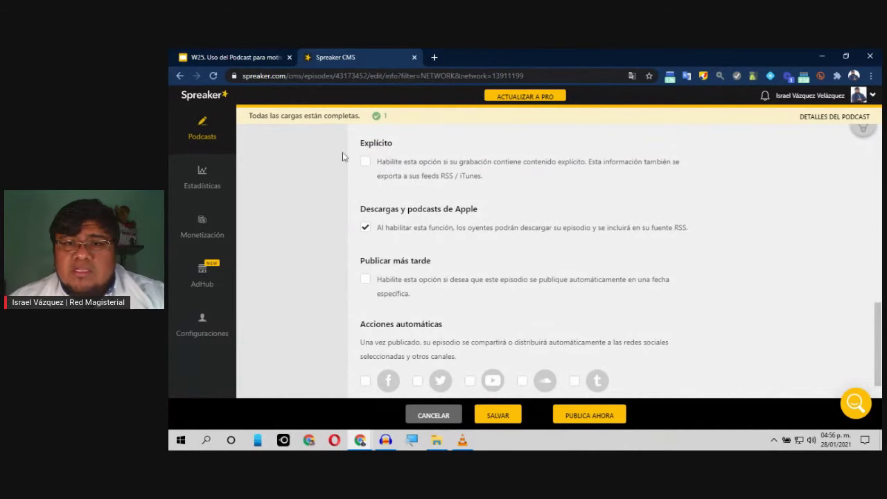
pyautogui.scroll(-2, 339, 187)
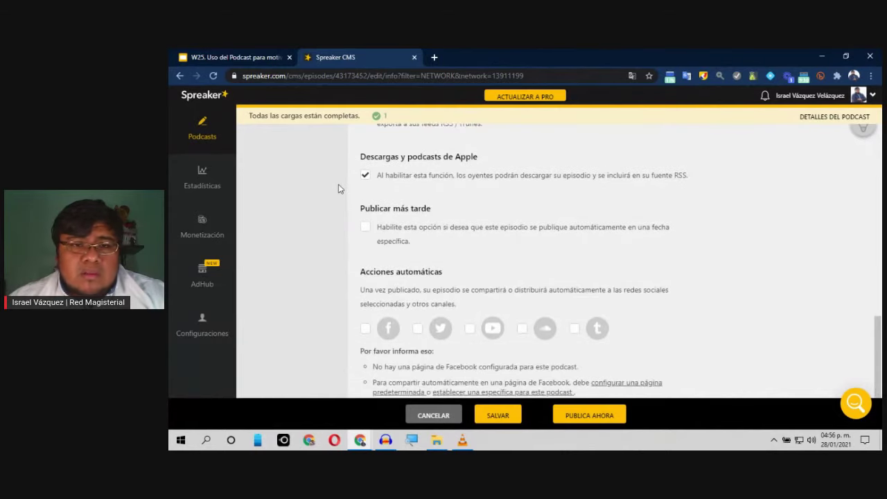
pyautogui.scroll(-2, 338, 184)
pyautogui.scroll(10, 338, 184)
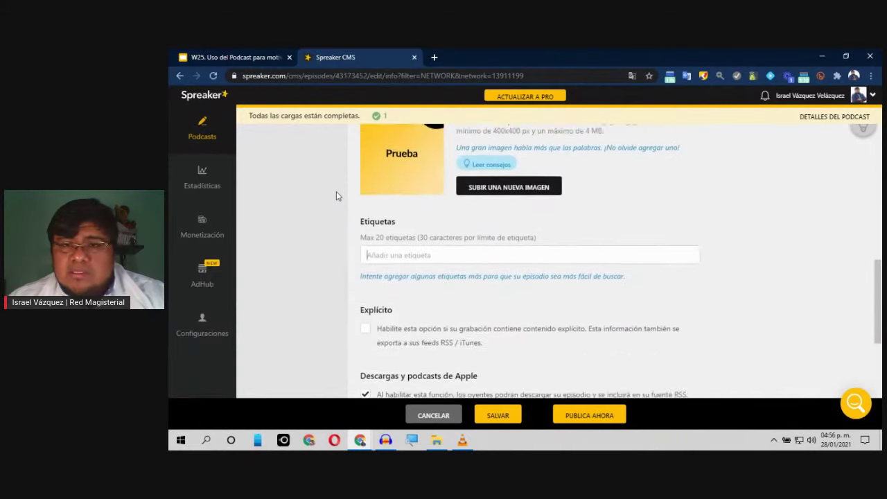
pyautogui.scroll(3, 336, 191)
pyautogui.scroll(-8, 336, 192)
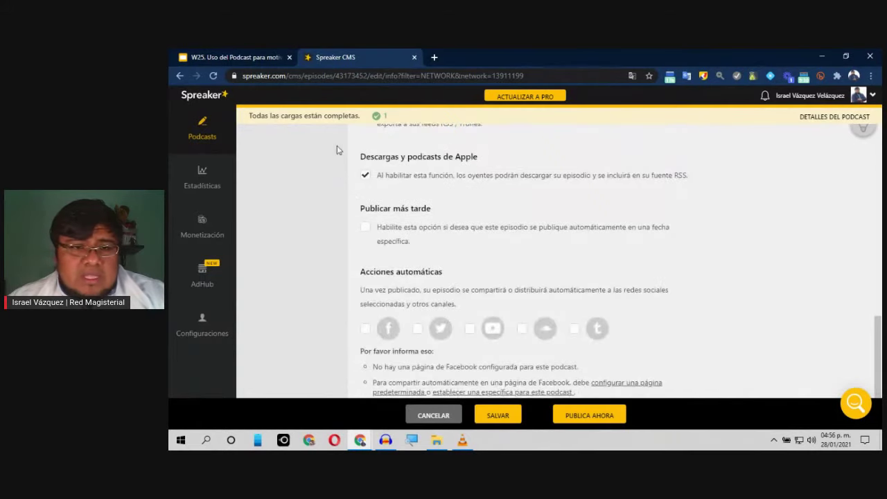
# Outline the Cancelar, Salvar and Publica ahora buttons in red at 25% line size, and frame Publica ahora separately
pyautogui.scroll(3, 407, 255)
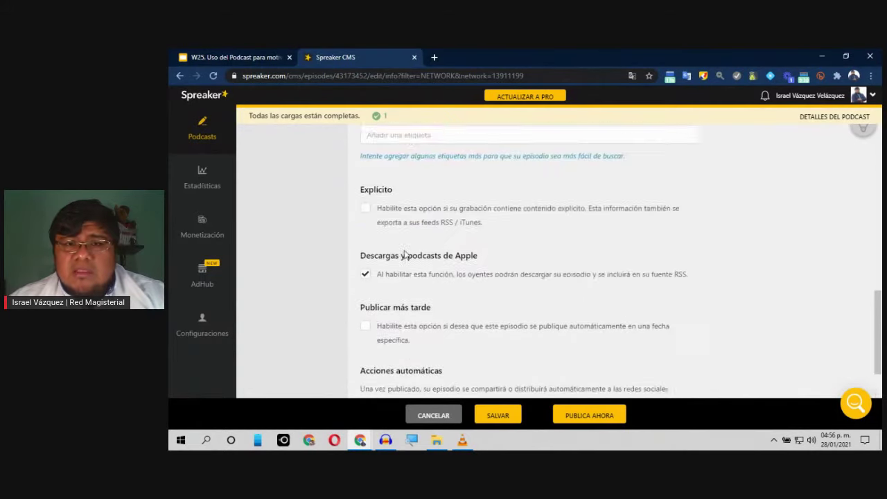
pyautogui.scroll(4, 432, 204)
pyautogui.scroll(-7, 421, 273)
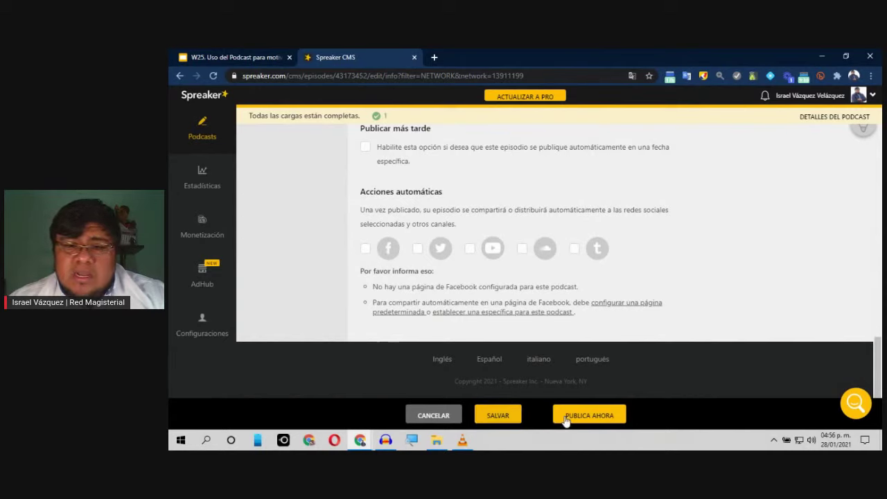
pyautogui.click(703, 76)
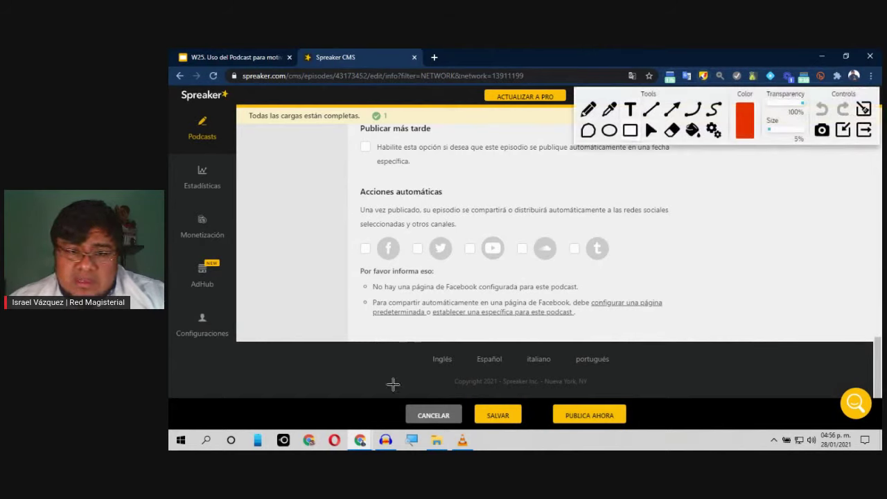
pyautogui.moveTo(391, 395)
pyautogui.mouseDown()
pyautogui.moveTo(533, 429)
pyautogui.moveTo(641, 426)
pyautogui.mouseUp()
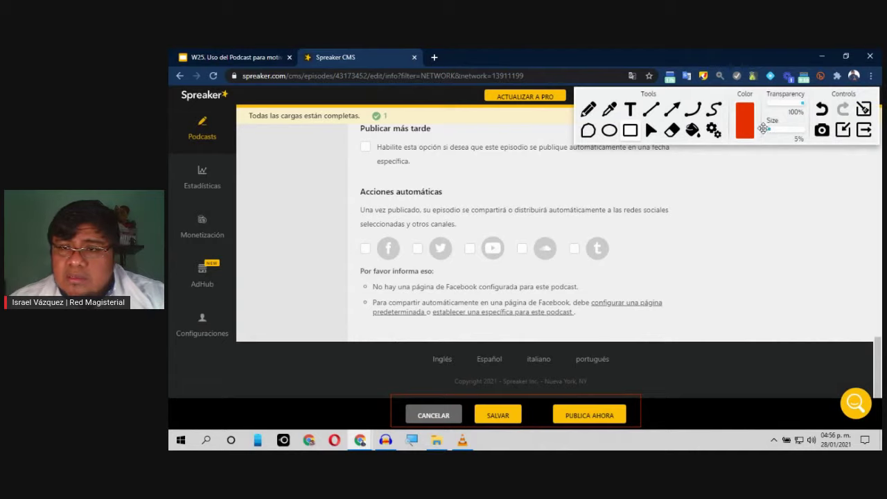
pyautogui.moveTo(763, 129); pyautogui.dragTo(776, 130)
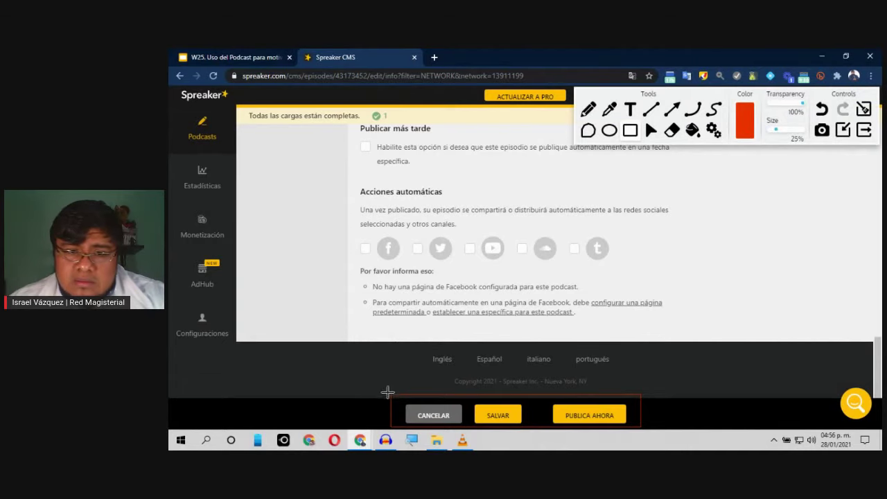
pyautogui.moveTo(388, 392)
pyautogui.mouseDown()
pyautogui.moveTo(597, 429)
pyautogui.moveTo(644, 425)
pyautogui.mouseUp()
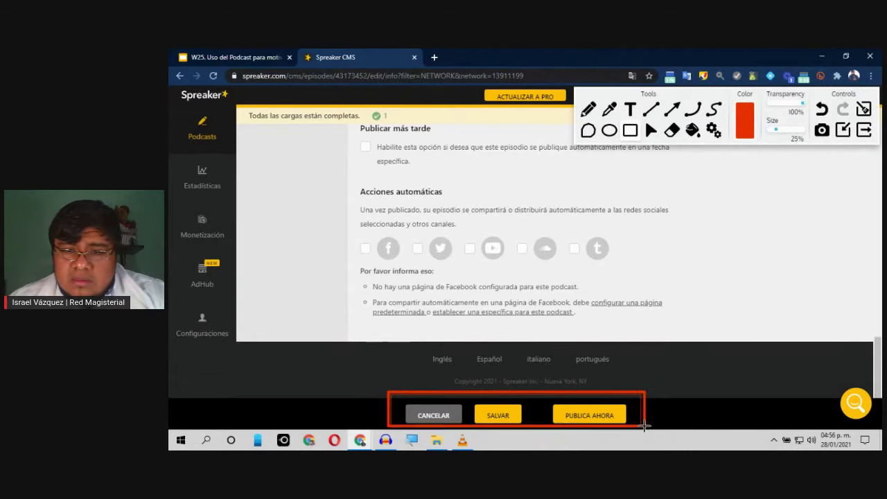
pyautogui.moveTo(547, 401)
pyautogui.mouseDown()
pyautogui.moveTo(586, 424)
pyautogui.moveTo(632, 429)
pyautogui.mouseUp()
# Publish the episode now without automatically sharing it on social networks
pyautogui.click(651, 130)
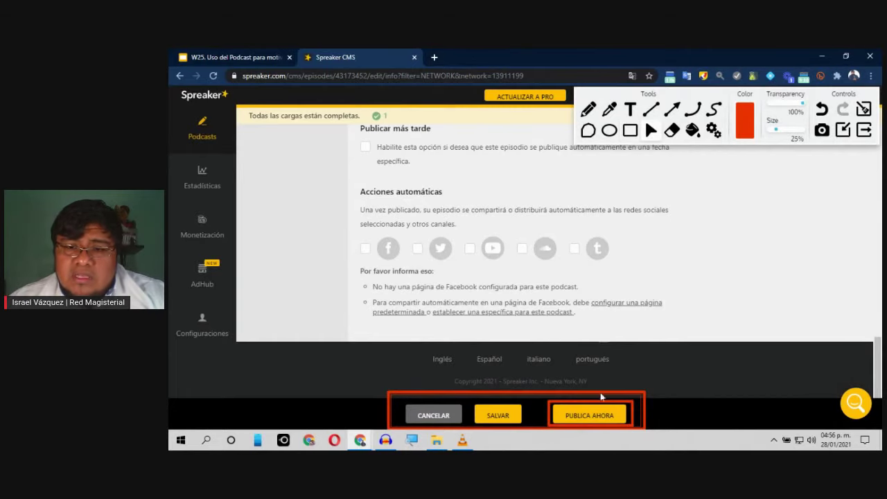
pyautogui.click(604, 414)
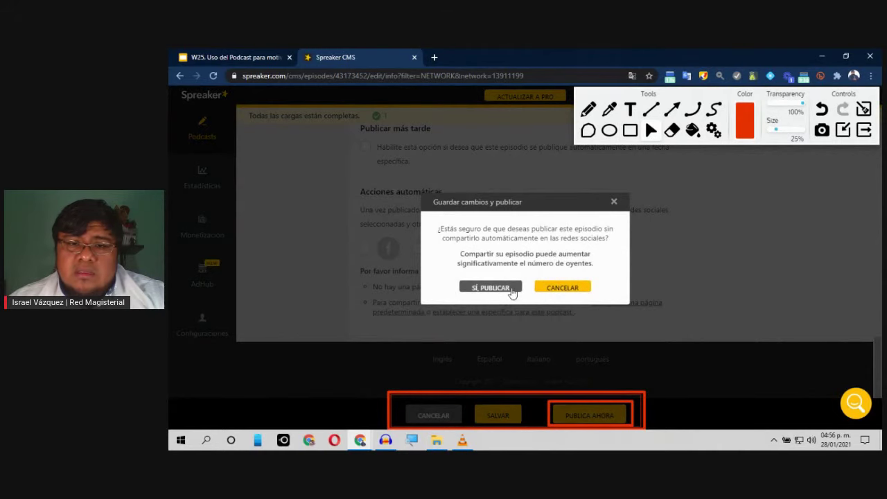
pyautogui.click(500, 289)
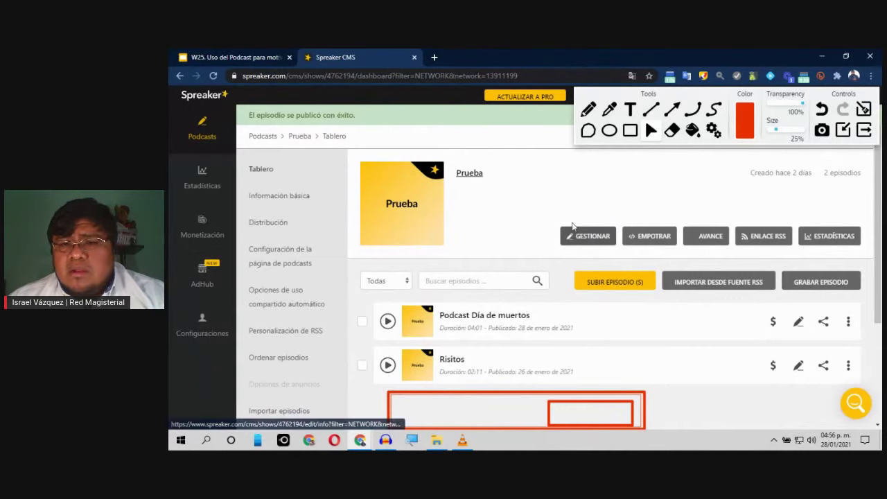
# Clear the red annotations from the podcast dashboard and exit the drawing tools
pyautogui.scroll(-2, 539, 302)
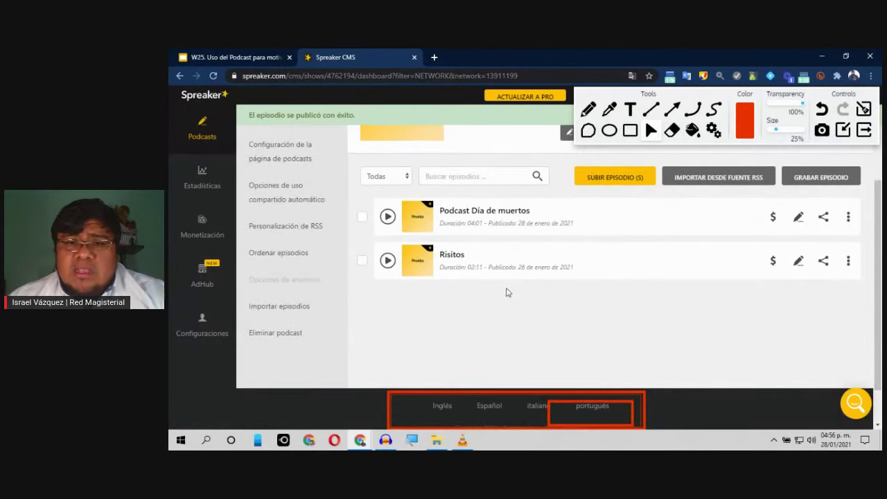
pyautogui.scroll(3, 538, 316)
pyautogui.scroll(-4, 541, 313)
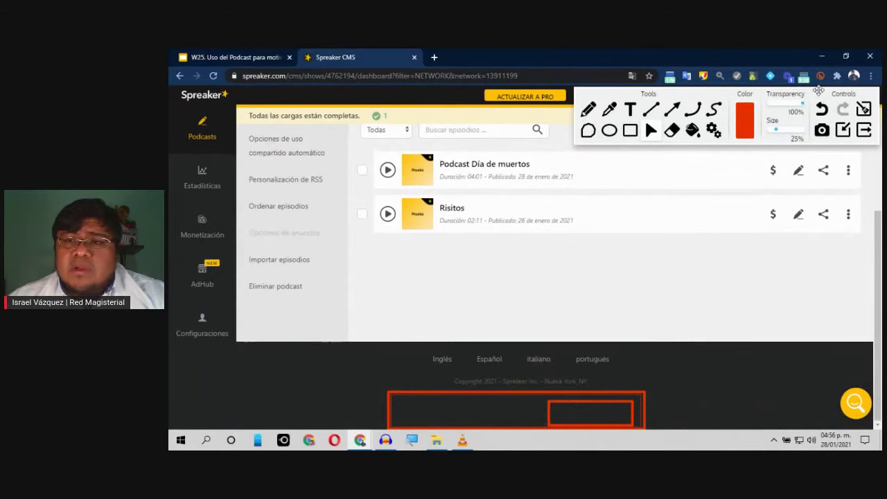
pyautogui.click(864, 109)
pyautogui.click(864, 129)
# View the edit page of the "Podcast Día de muertos" episode and return to the Prueba podcast dashboard
pyautogui.scroll(1, 475, 289)
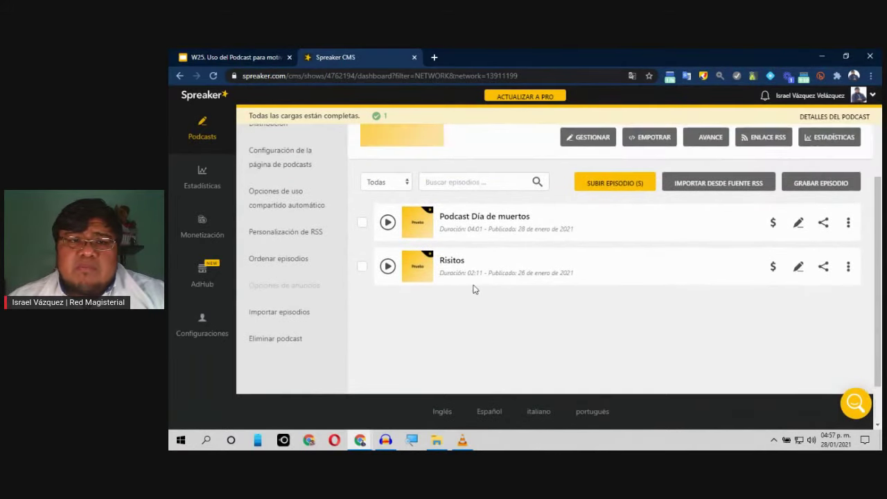
pyautogui.scroll(2, 473, 289)
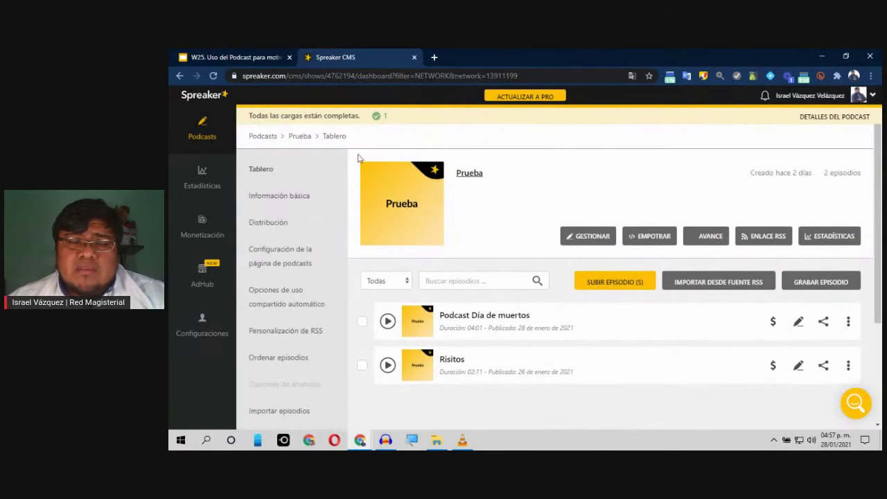
pyautogui.scroll(-2, 486, 317)
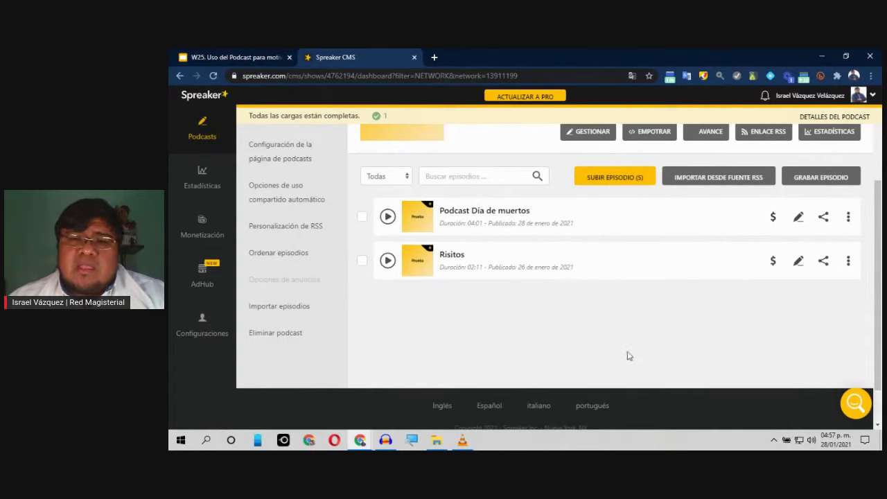
pyautogui.click(799, 219)
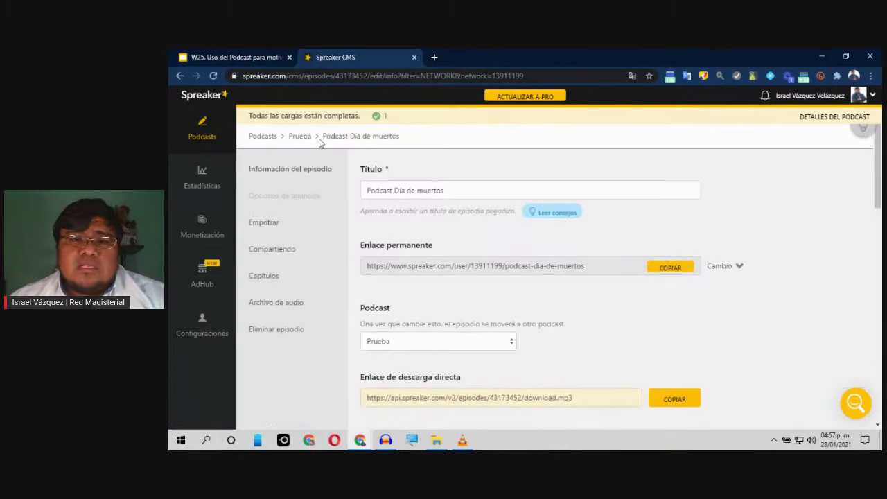
pyautogui.click(300, 136)
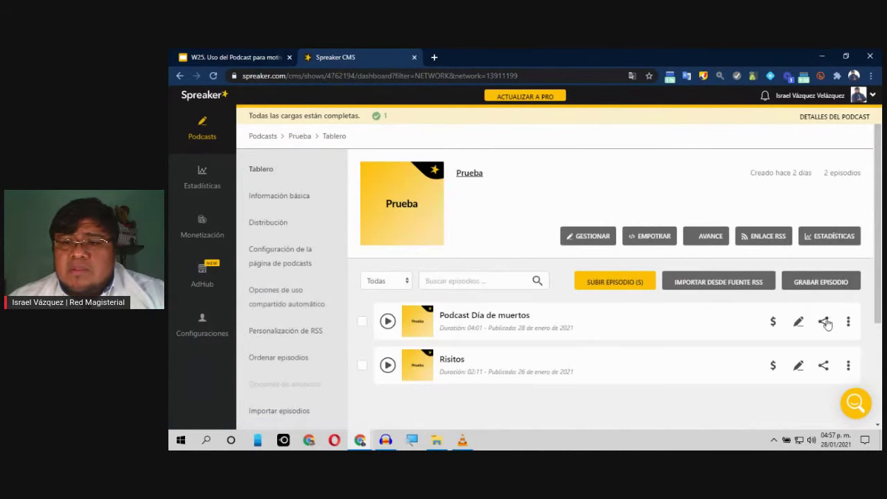
# Examine the sharing options of the "Podcast Día de muertos" episode and dismiss them
pyautogui.click(825, 323)
pyautogui.scroll(-2, 788, 357)
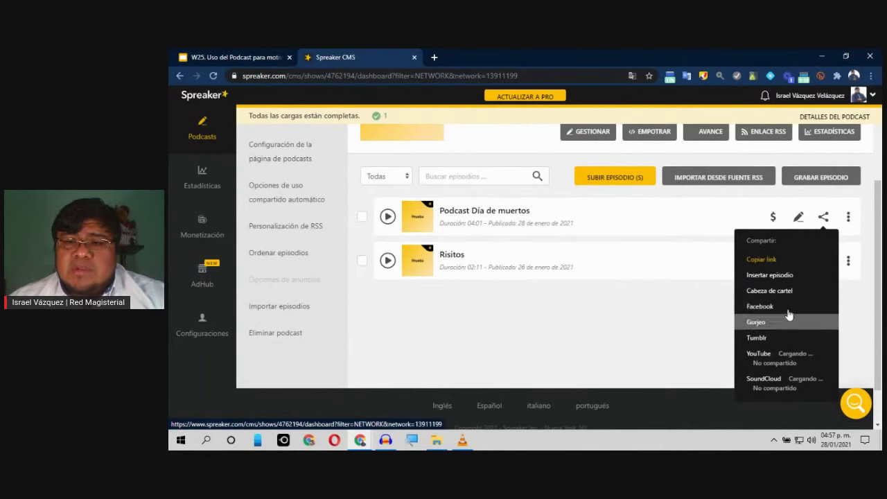
pyautogui.click(629, 337)
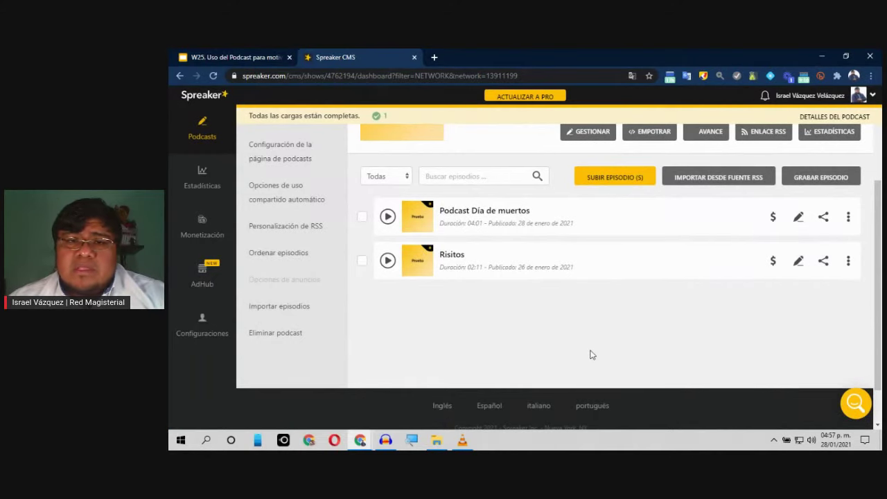
pyautogui.scroll(2, 588, 361)
pyautogui.scroll(-3, 587, 358)
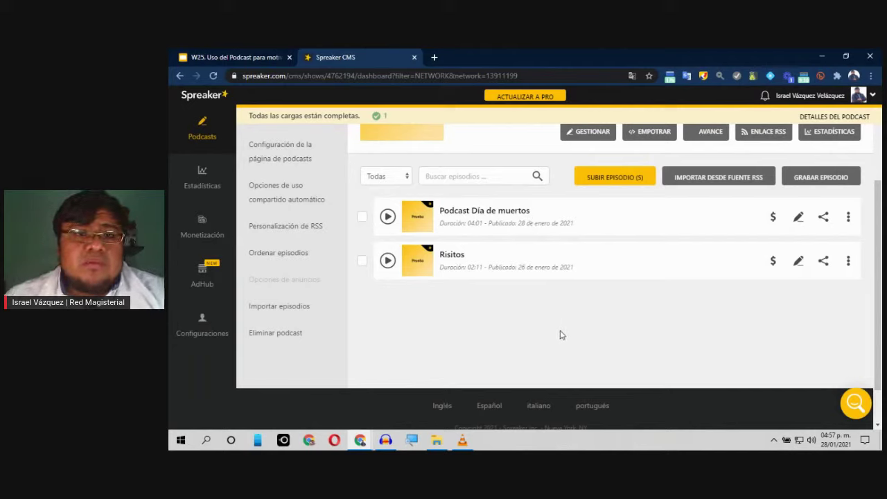
# Switch to the W25 podcast presentation in Google Slides and start the slideshow from the Spreaker Studio slide
pyautogui.click(239, 56)
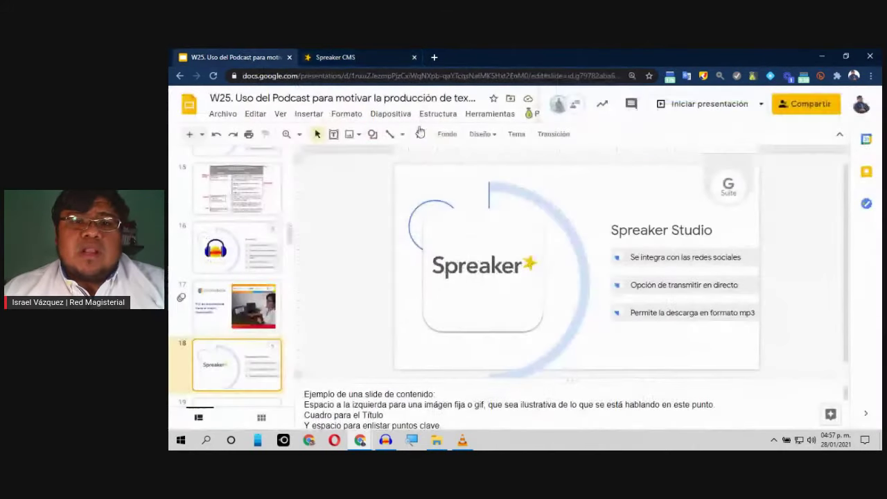
pyautogui.click(701, 110)
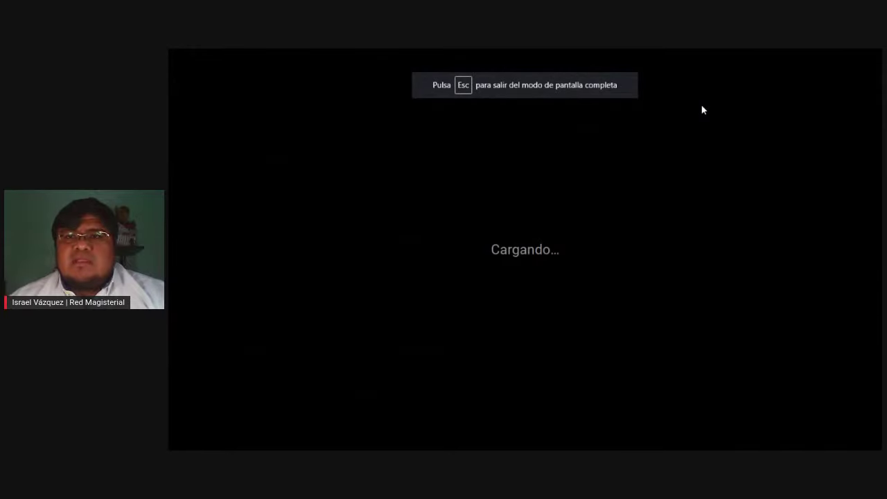